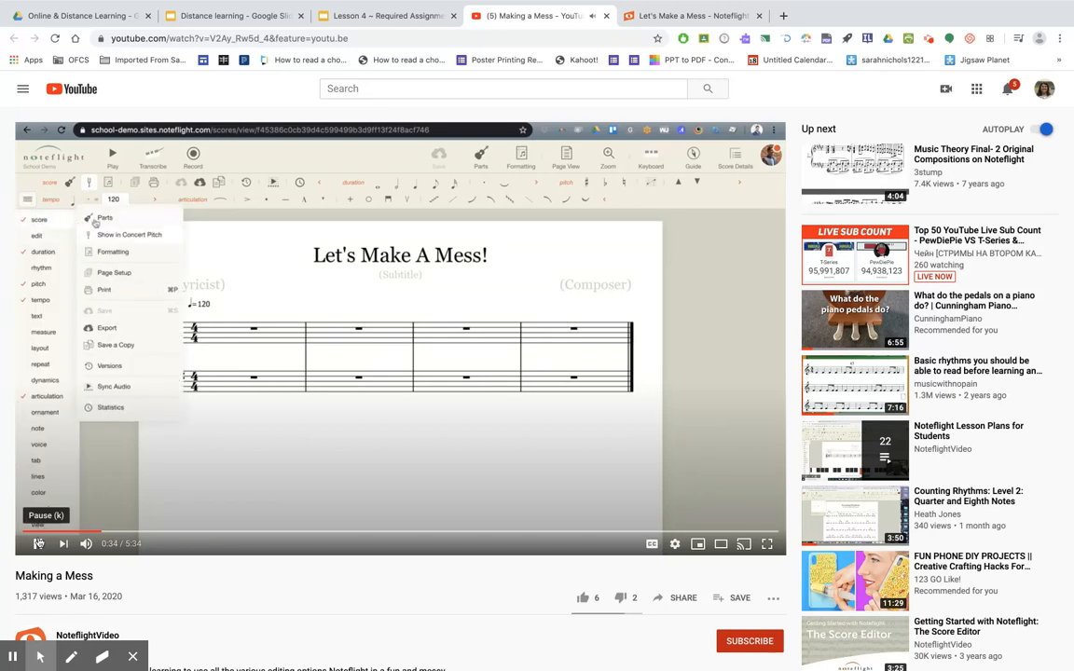
Step: Pause the Making a Mess video and select the empty first treble measure in the Noteflight score
mouse_move(75, 5)
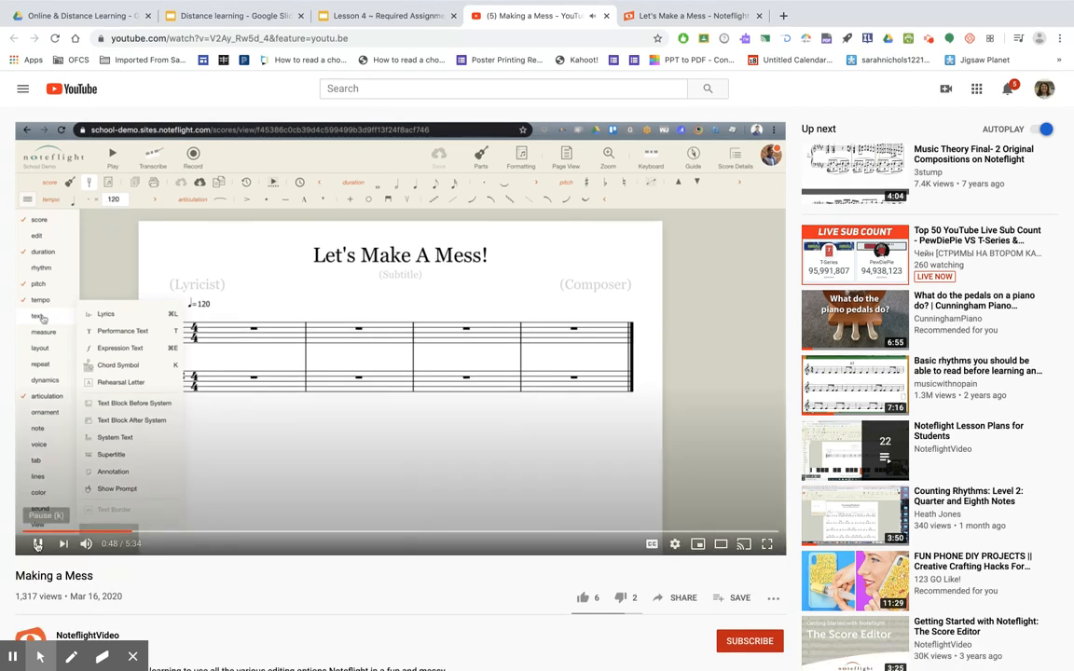
left_click(37, 548)
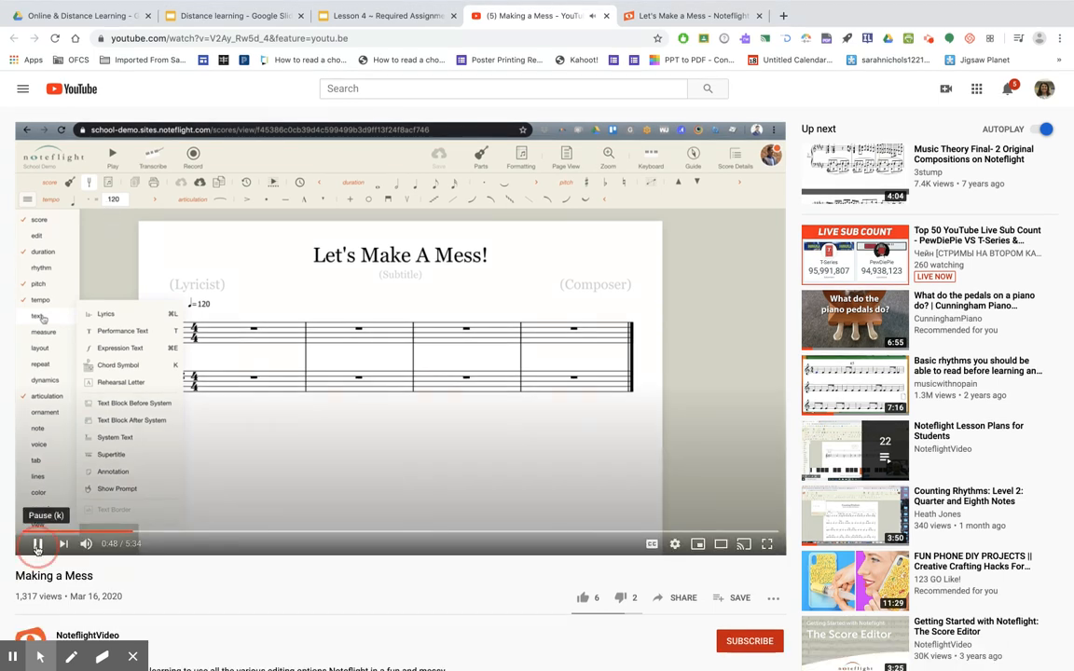
left_click(653, 15)
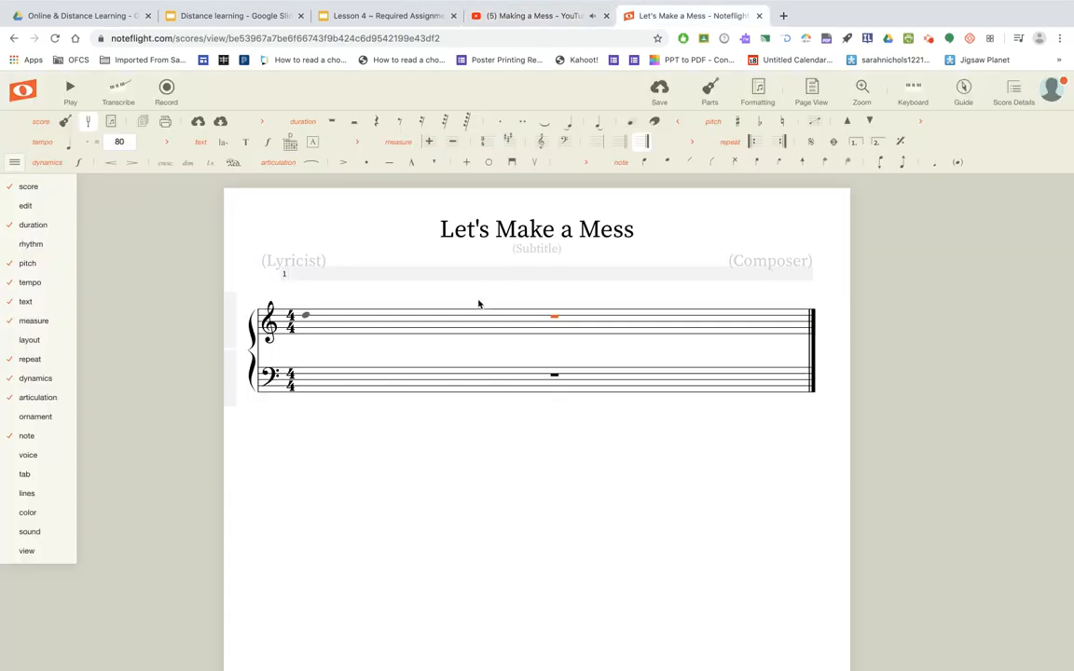
left_click(503, 208)
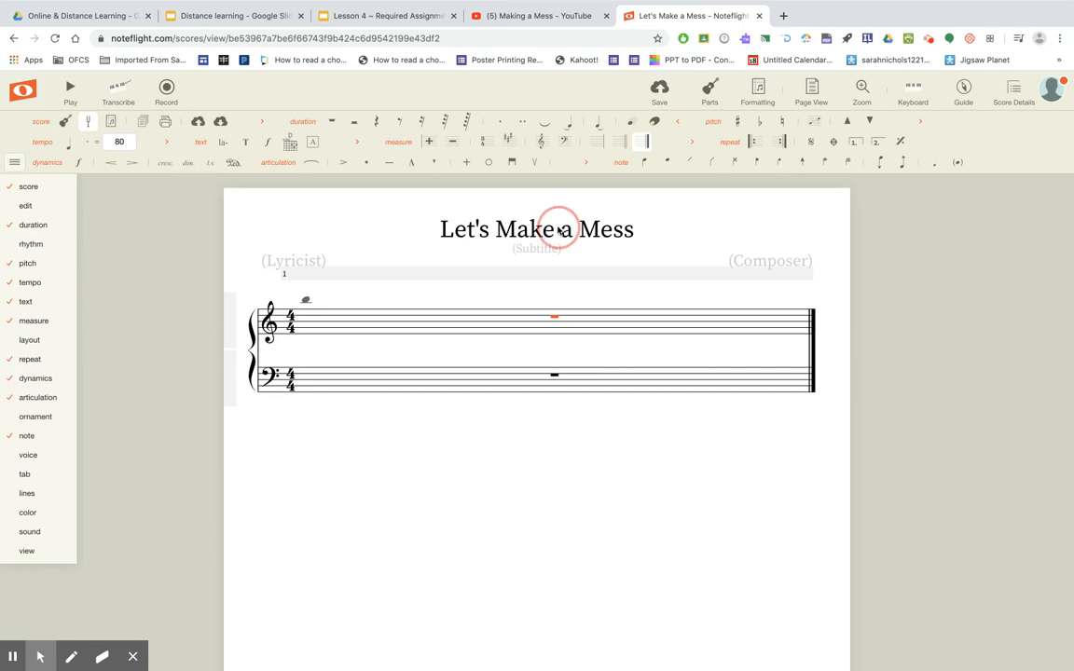
left_click(479, 324)
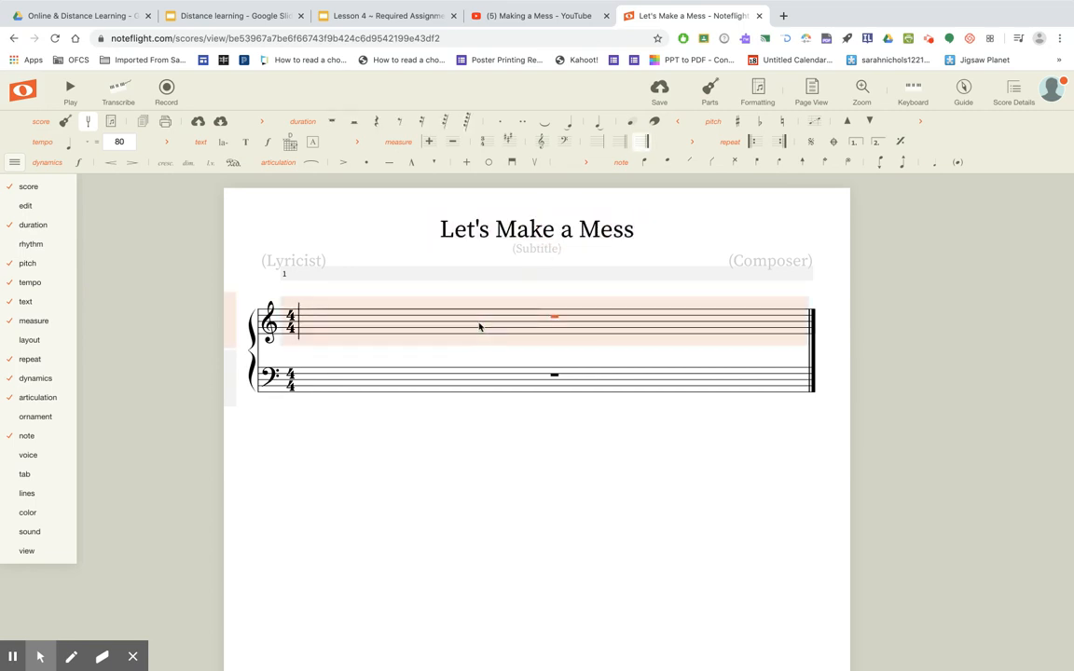
Step: Hide and reshow the palette list, and look through the score and edit commands
left_click(7, 182)
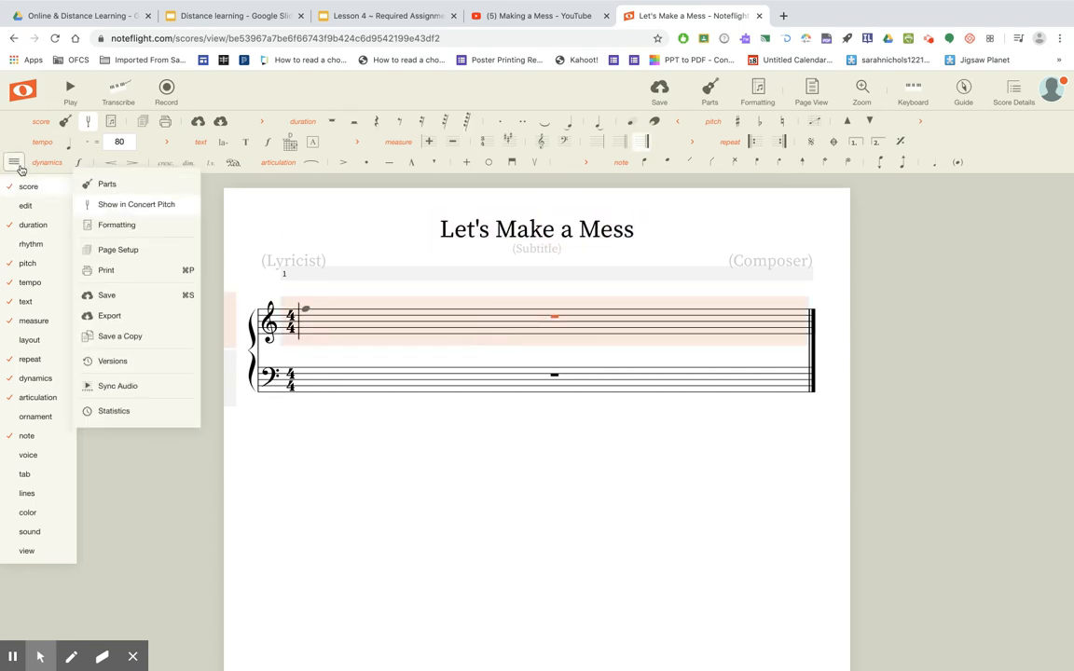
left_click(14, 163)
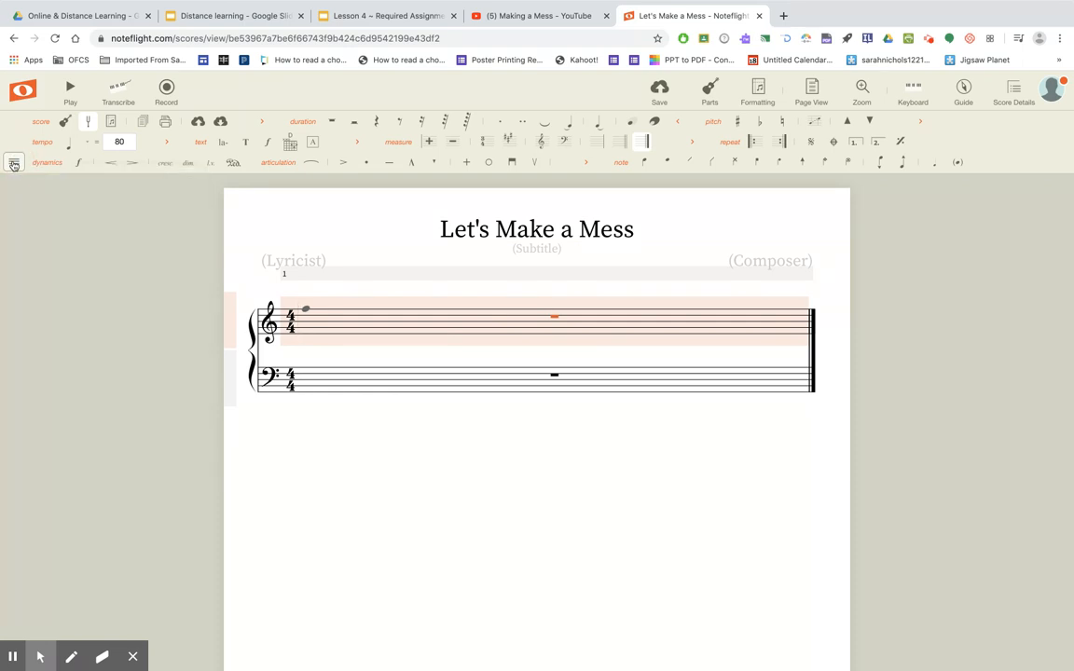
left_click(14, 163)
left_click(9, 186)
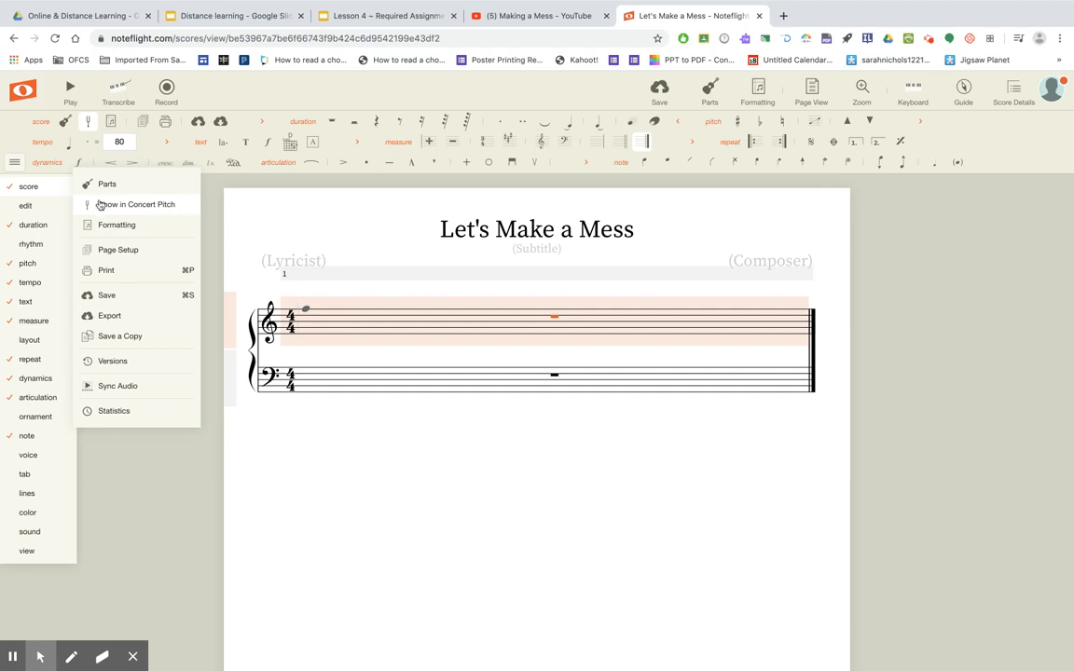
left_click(15, 166)
left_click(13, 163)
mouse_move(25, 210)
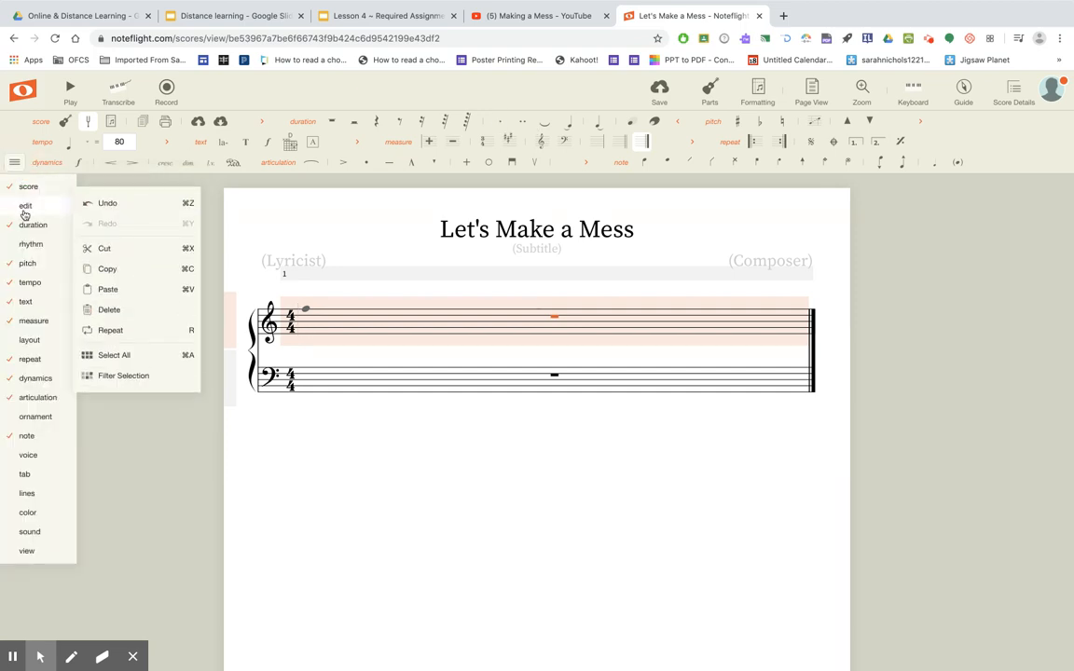
Step: Toggle the rhythm palette on and off in the editing toolbar
mouse_move(26, 244)
left_click(22, 246)
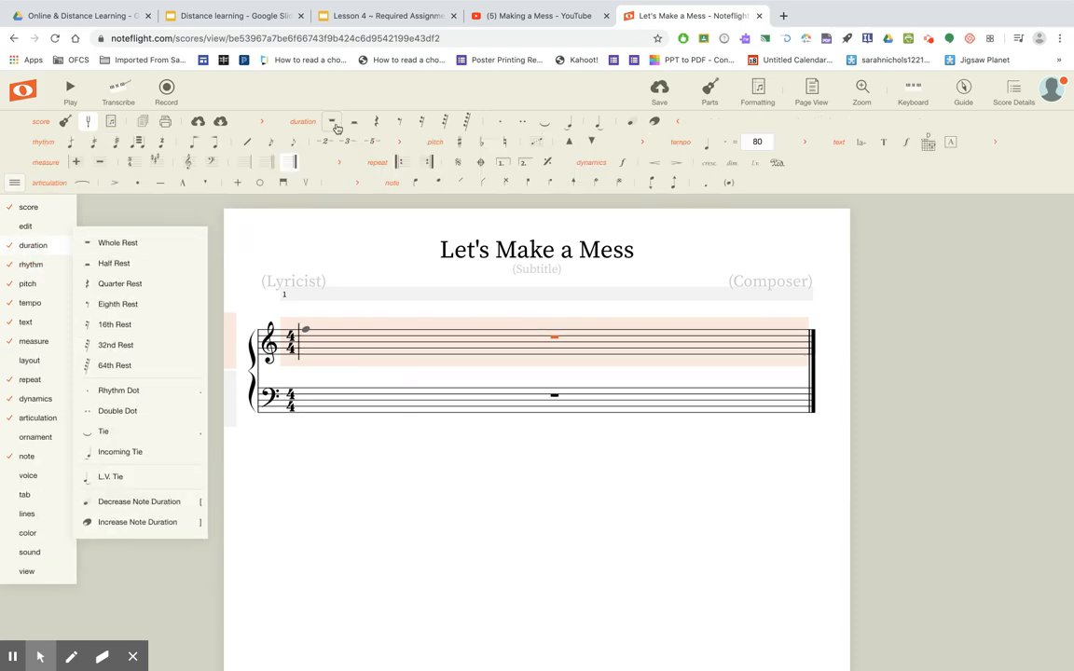
left_click(42, 145)
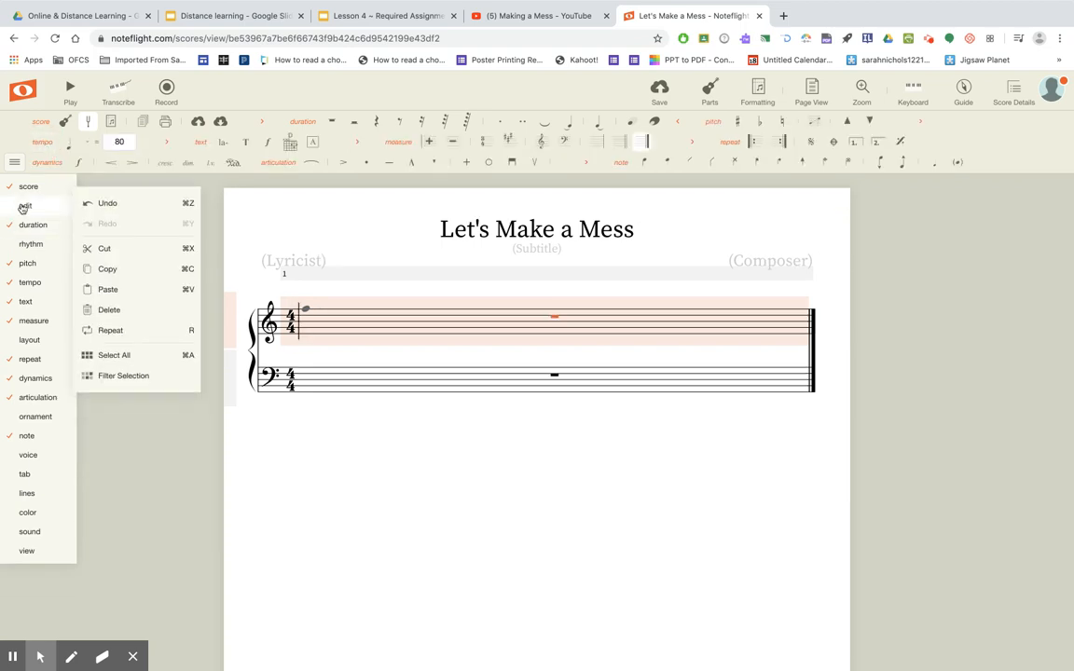
left_click(23, 246)
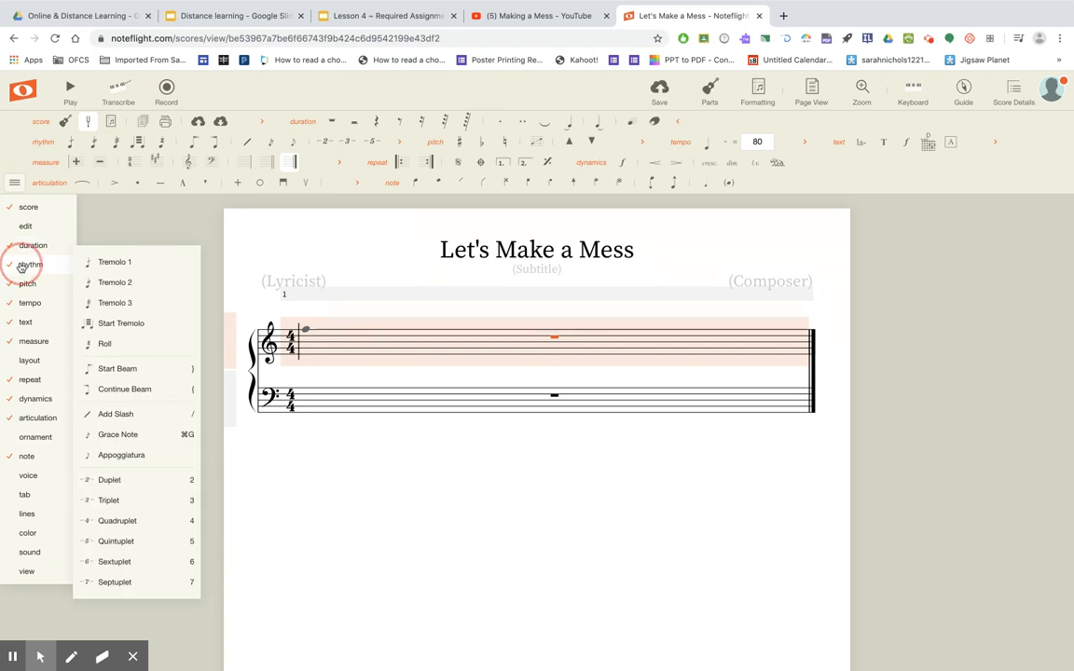
left_click(22, 265)
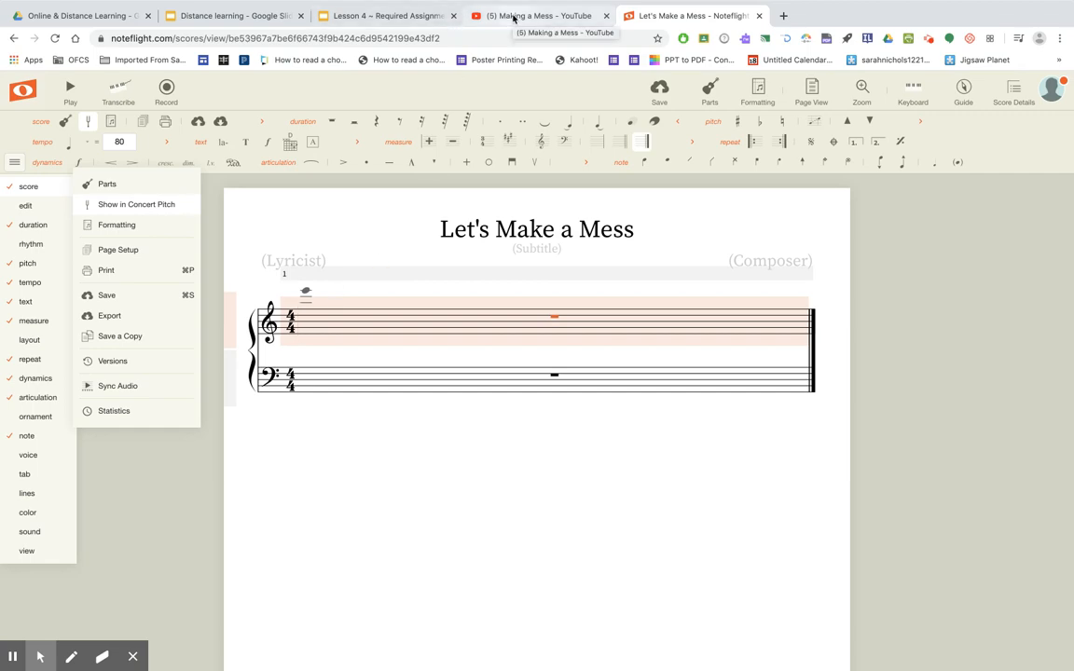
Step: Switch to the Making a Mess video on YouTube, resume it, and pause it at 1:27
left_click(513, 17)
left_click(37, 544)
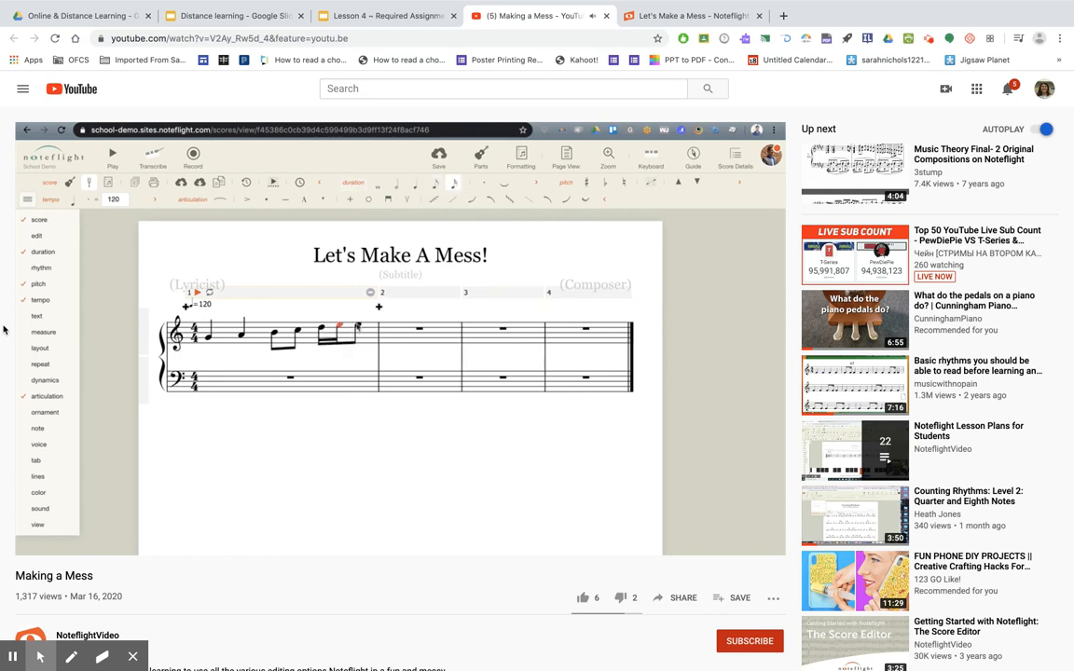
mouse_move(38, 547)
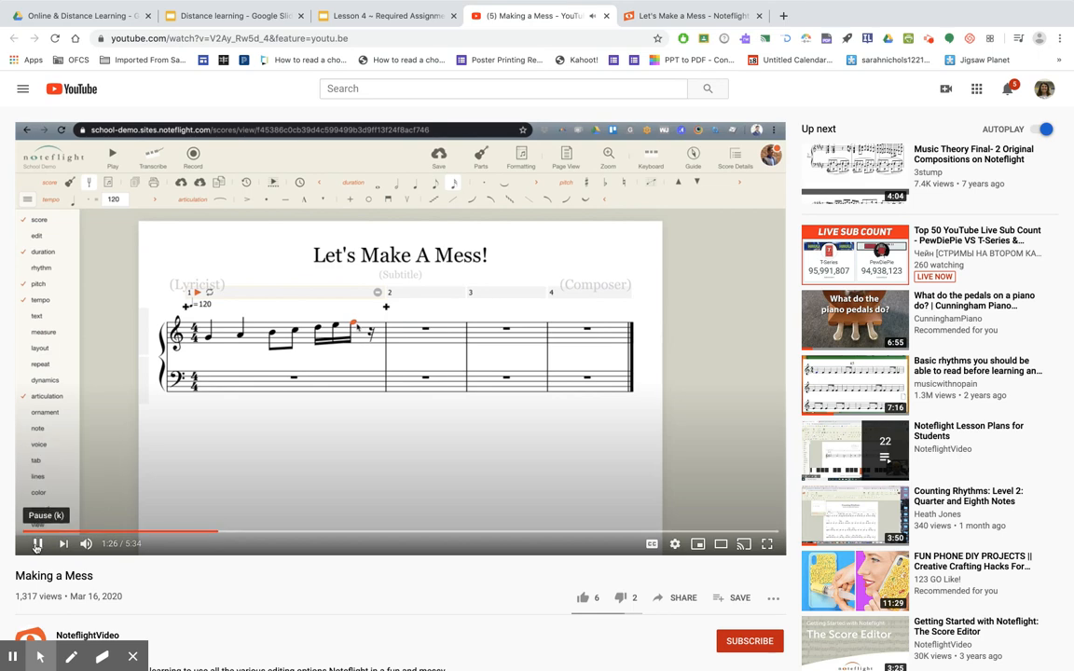
left_click(37, 546)
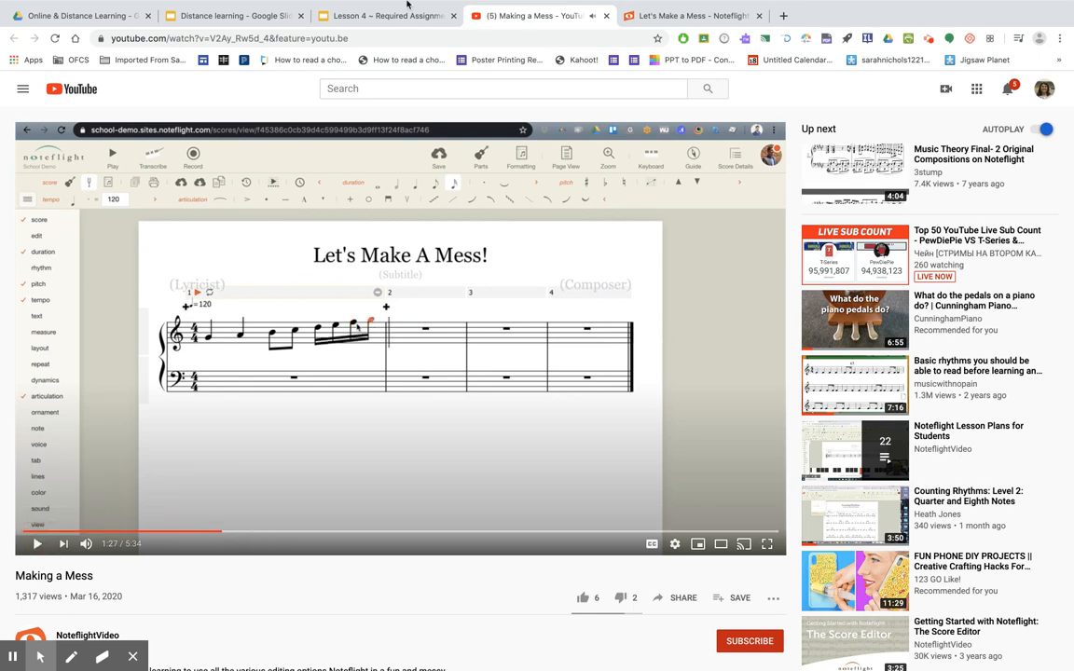
Step: Switch back to the Noteflight score and enter quarter notes F, G and A in treble measure 1
left_click(674, 42)
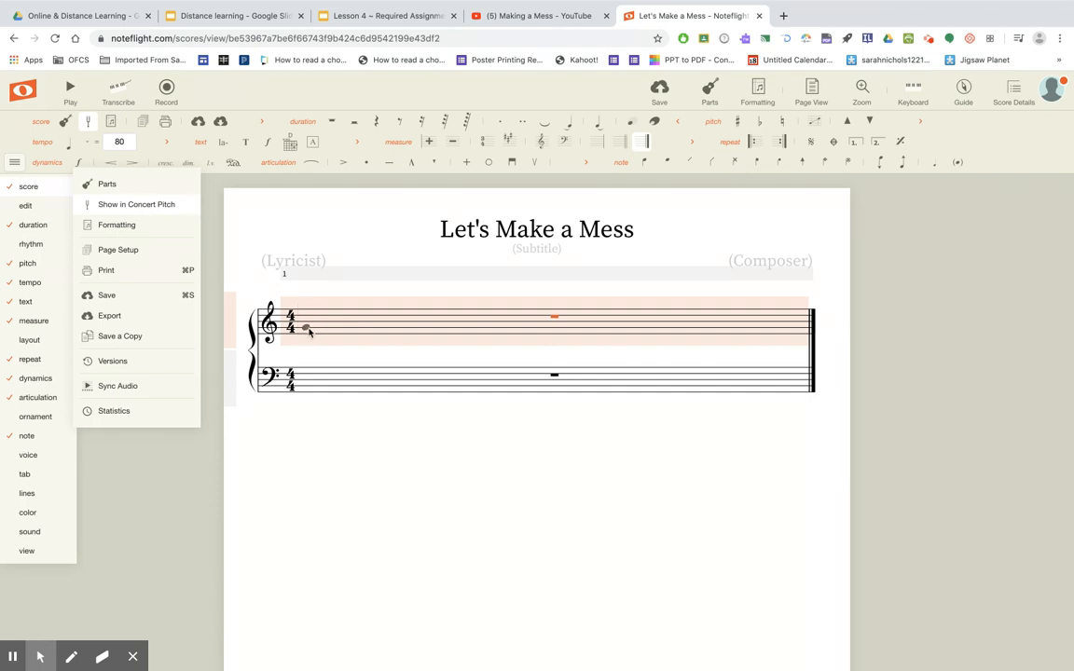
left_click(311, 329)
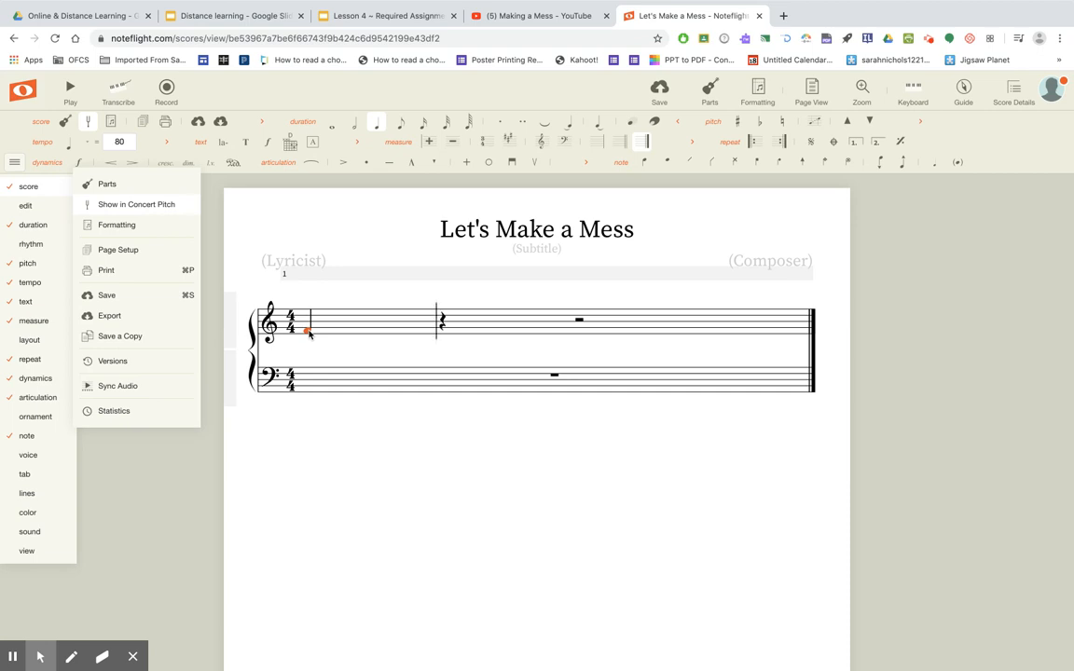
key("g")
left_click(443, 327)
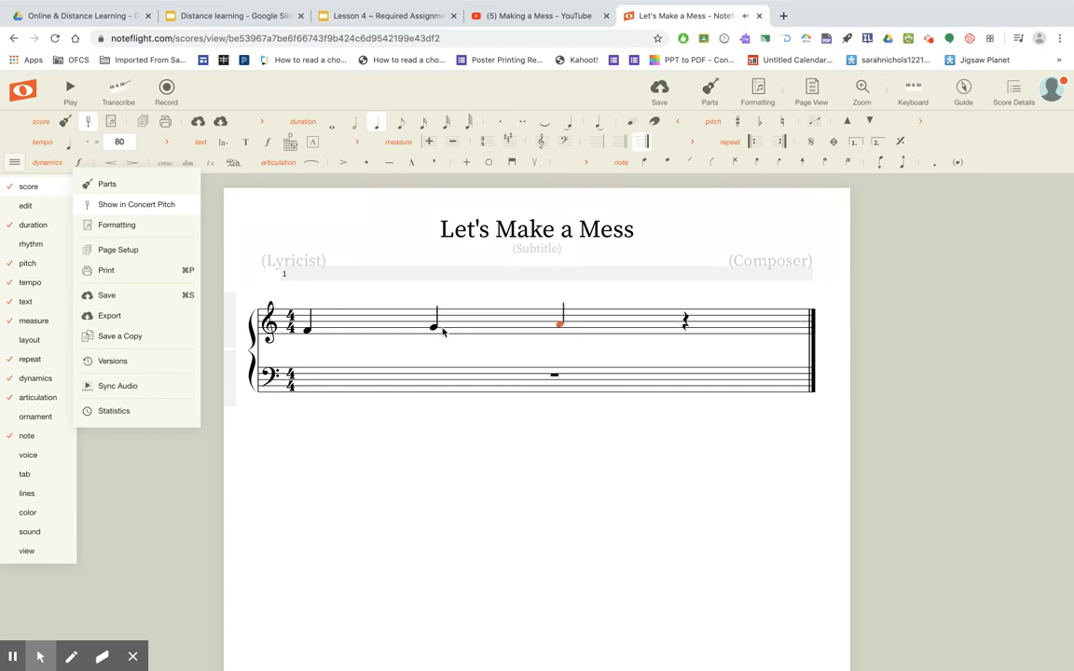
Step: Change the A in measure 1 to an eighth note and add a B-flat eighth note after it
left_click(401, 126)
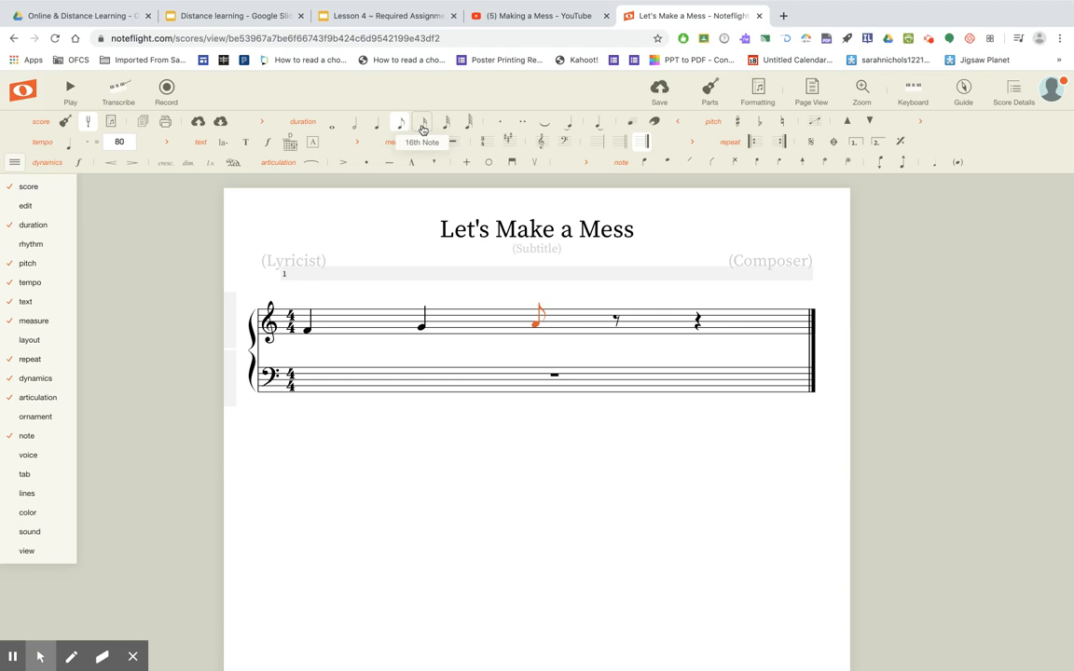
key("b")
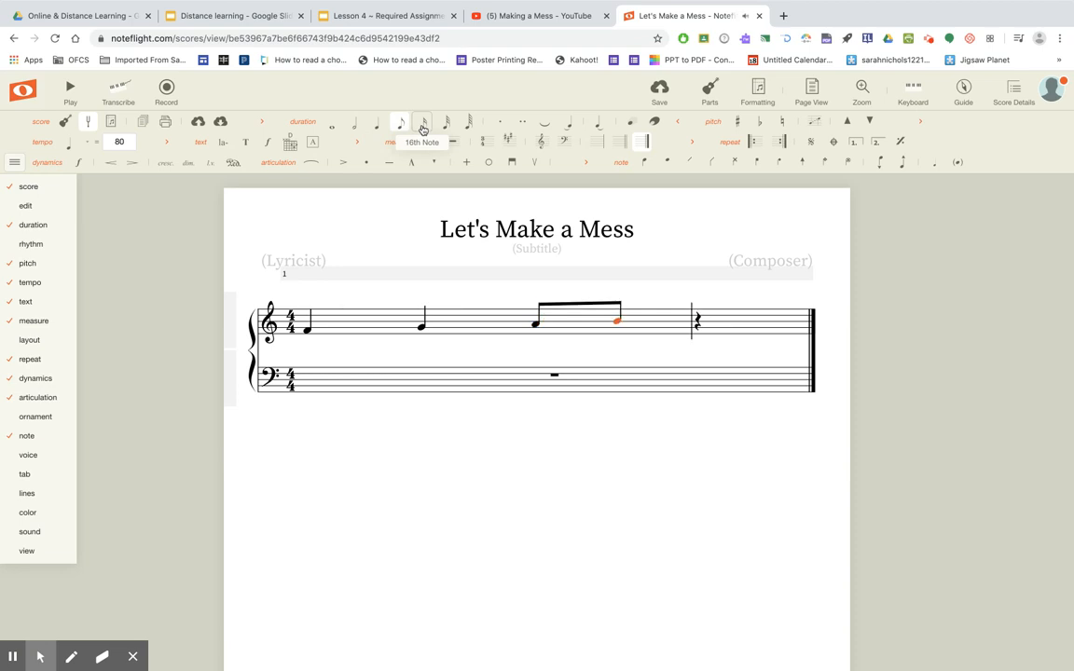
left_click(760, 123)
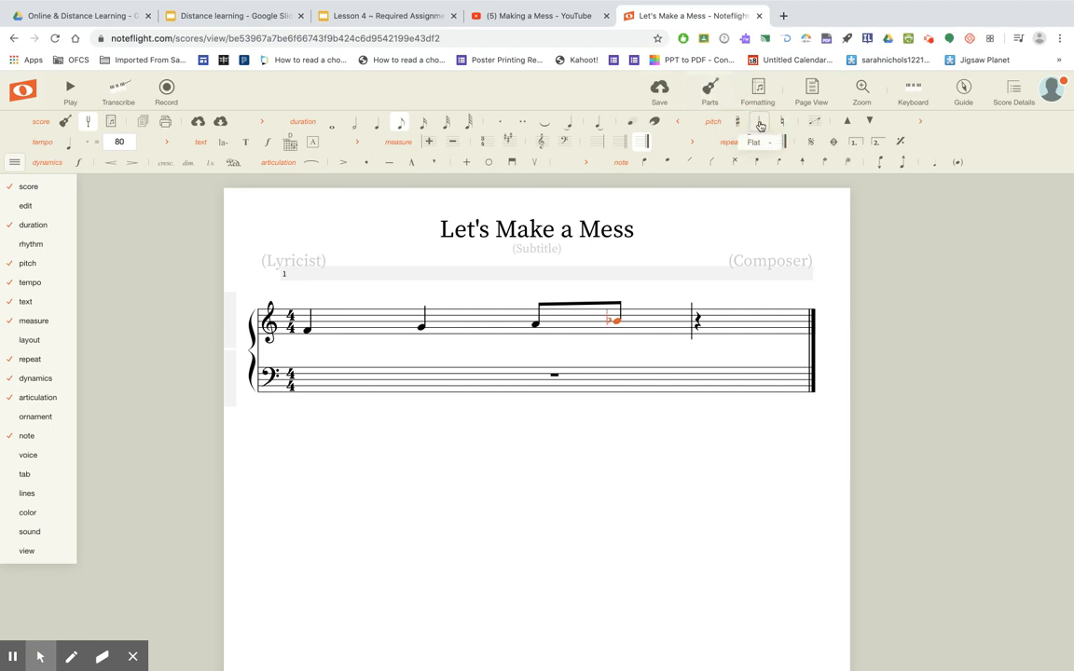
Step: Select each note in treble measure 1 in turn to hear its pitch
left_click(306, 330)
left_click(423, 326)
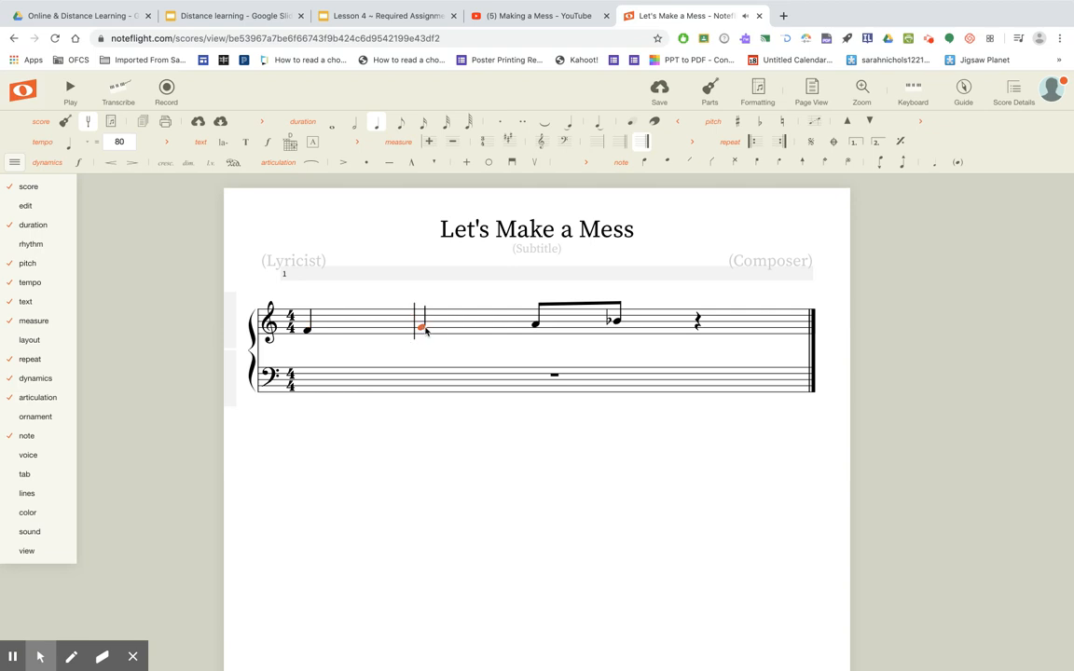
left_click(536, 324)
left_click(613, 320)
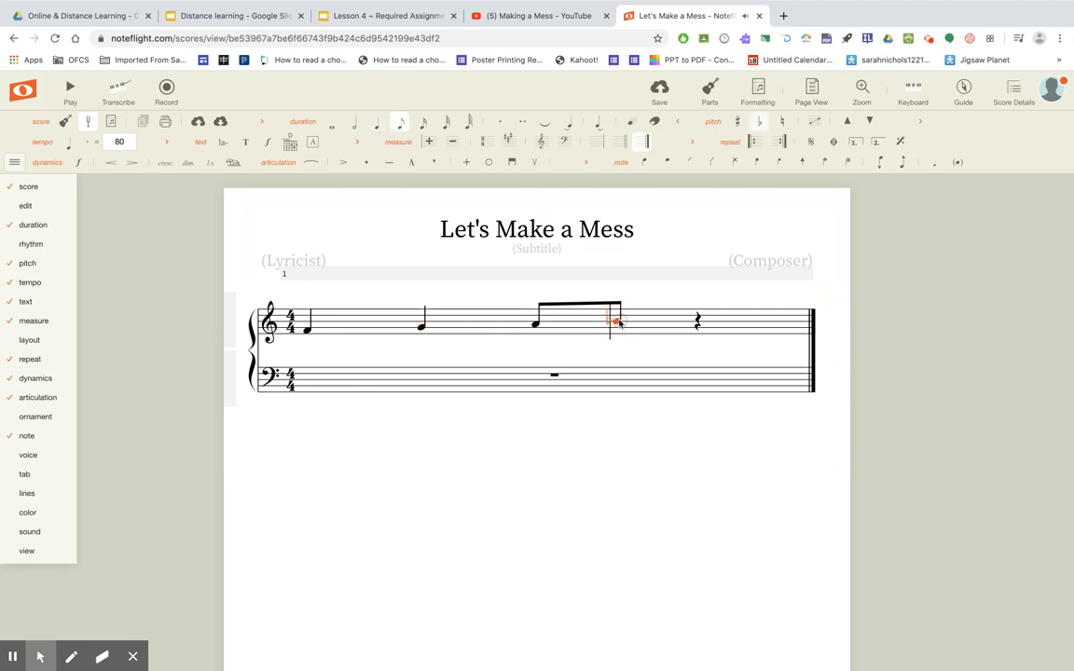
Step: Replace the quarter rest in measure 1 with a quarter note C and add a measure after it
left_click(697, 324)
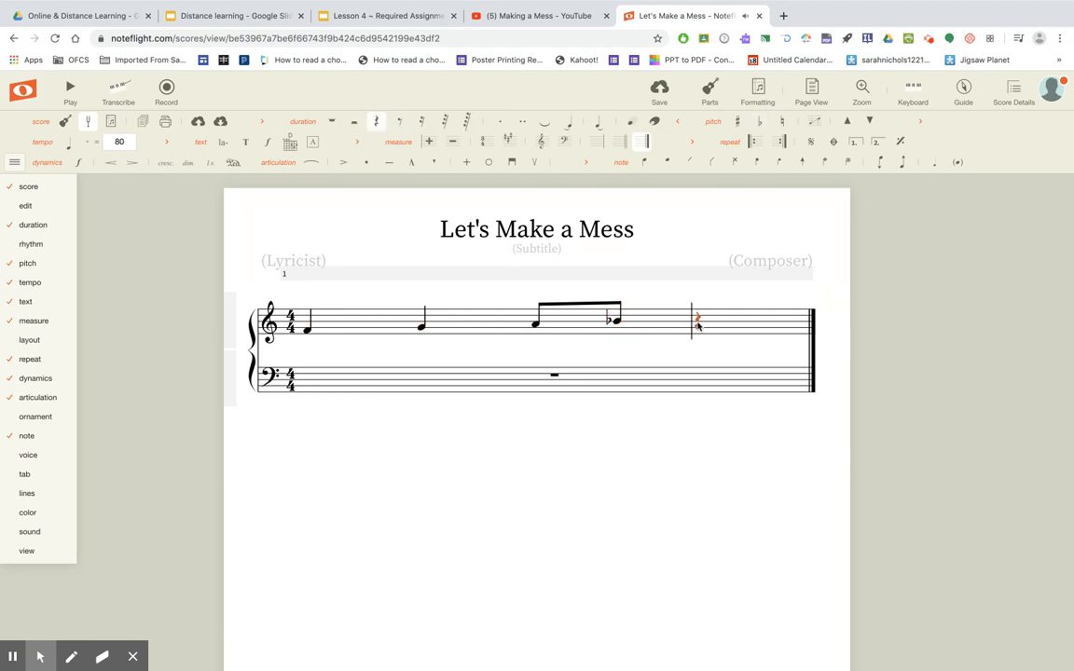
left_click(432, 143)
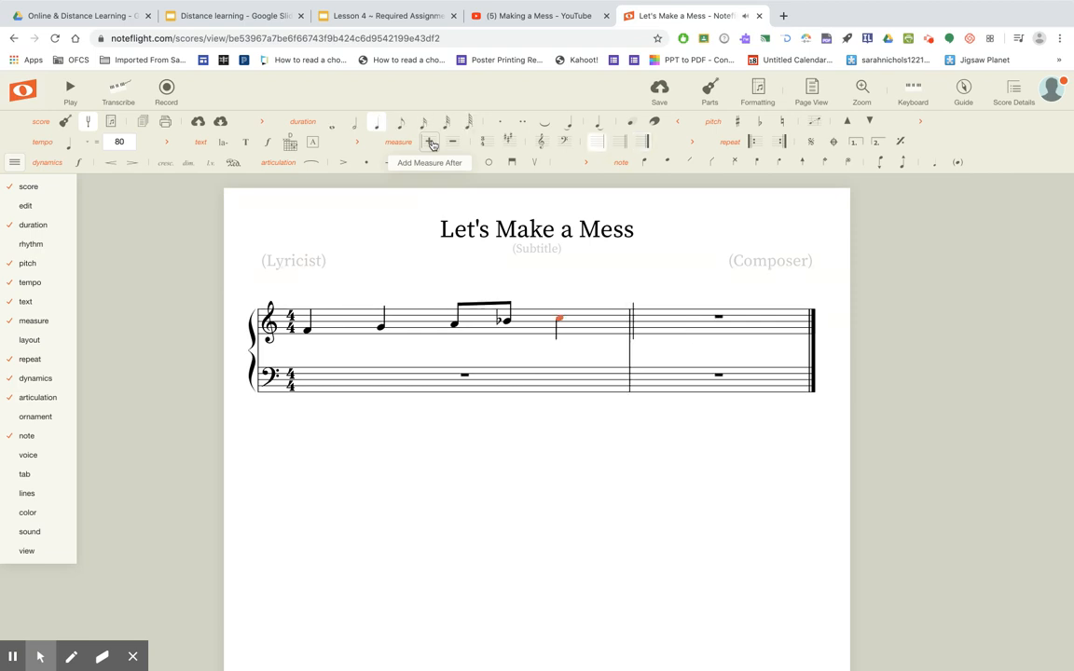
key("c")
Step: Enter quarter notes D, E, F and G in treble measure 2 and add a third measure
key("d")
key("e")
key("f")
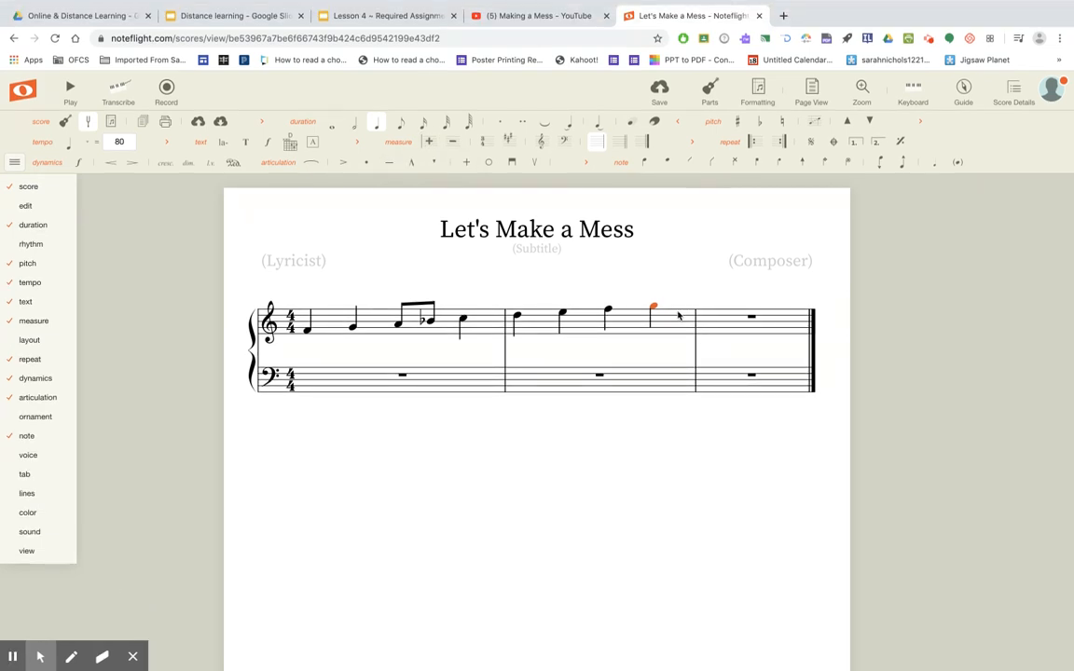
Step: Change the first D in measure 2 to a 16th note and enter 16th notes E, F and G after it
left_click(518, 318)
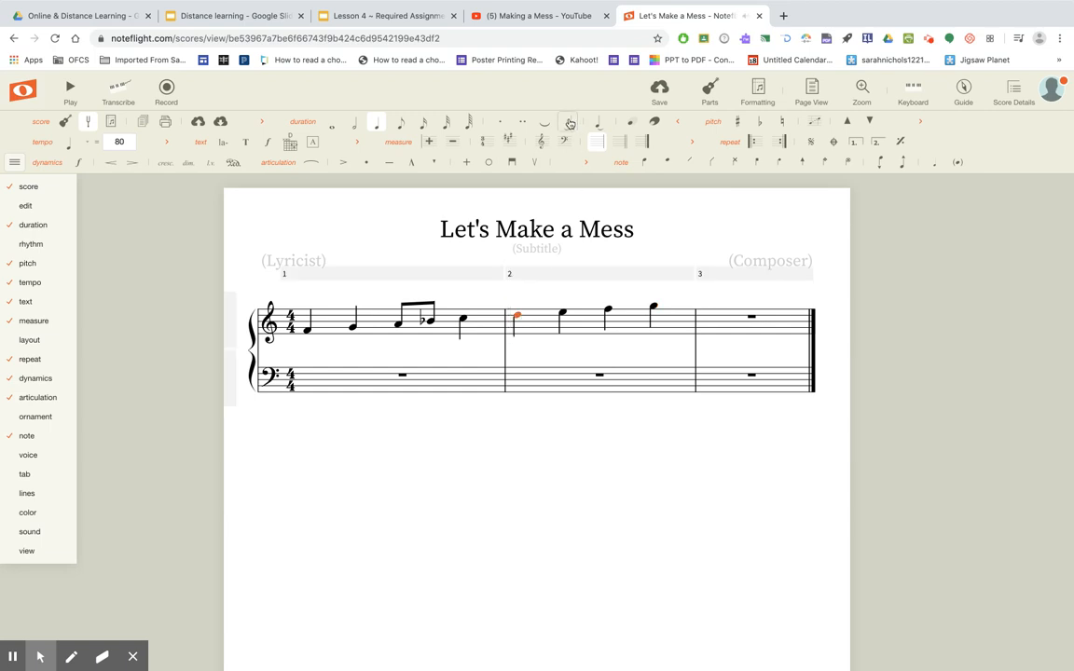
left_click(422, 124)
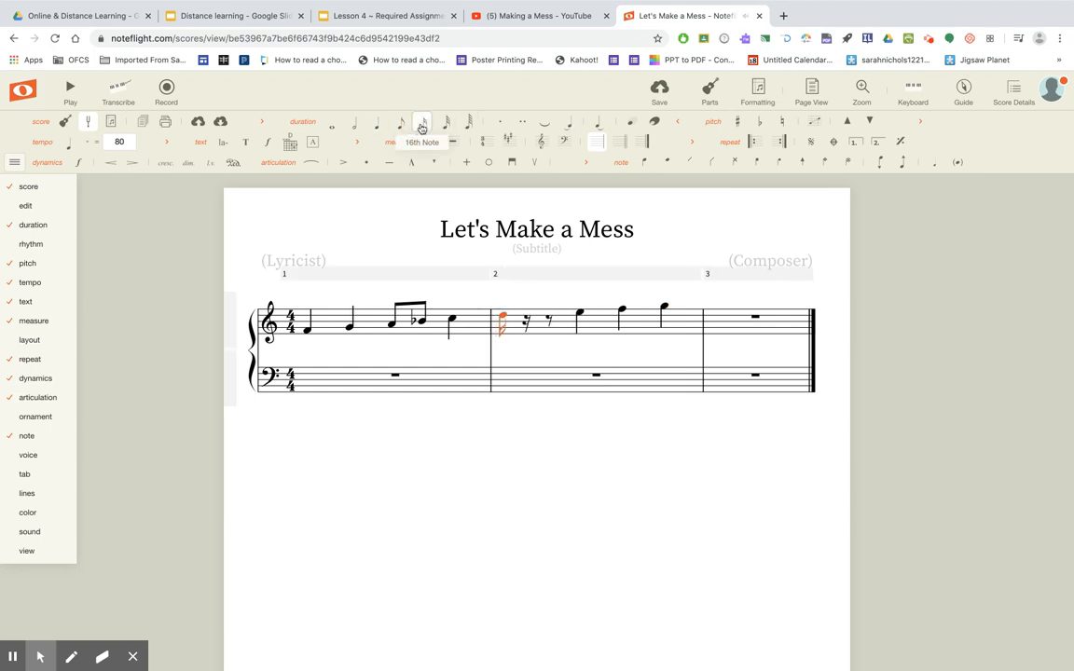
key("Down")
key("Right")
key("e")
key("f")
key("g")
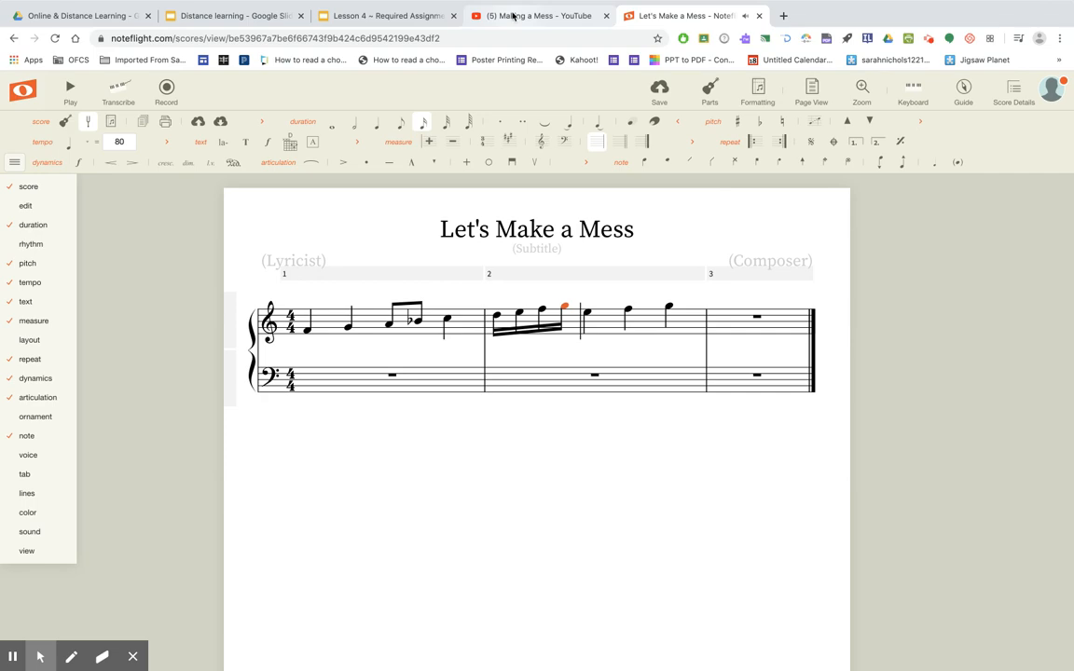
Step: Return to the Making a Mess video on YouTube, play the next part, and pause it at 1:45
left_click(512, 16)
left_click(37, 544)
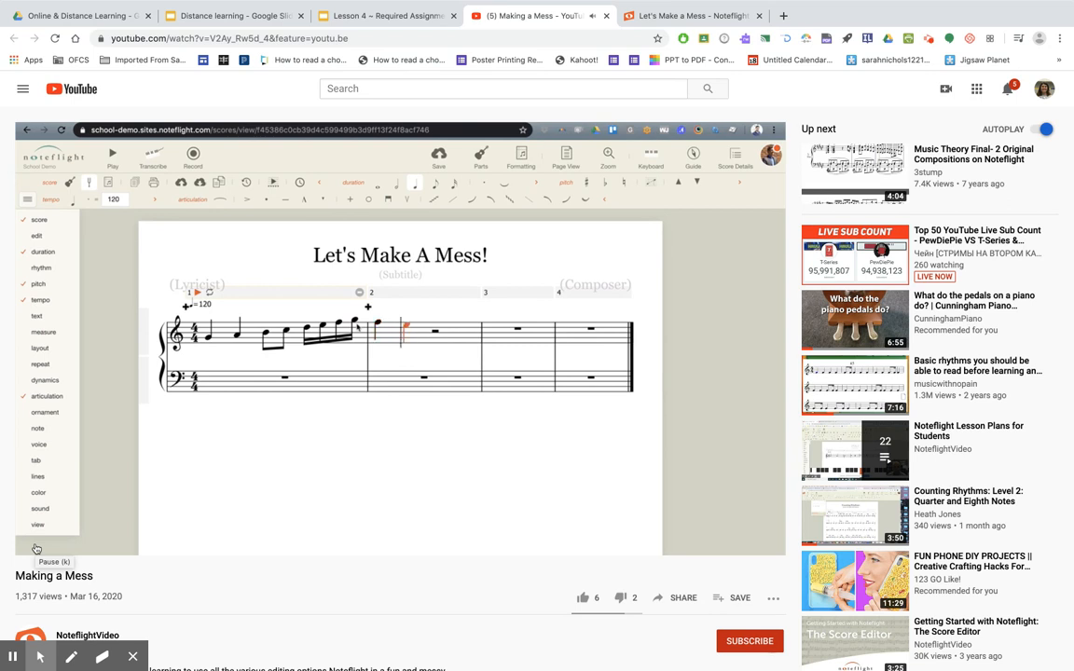
mouse_move(37, 541)
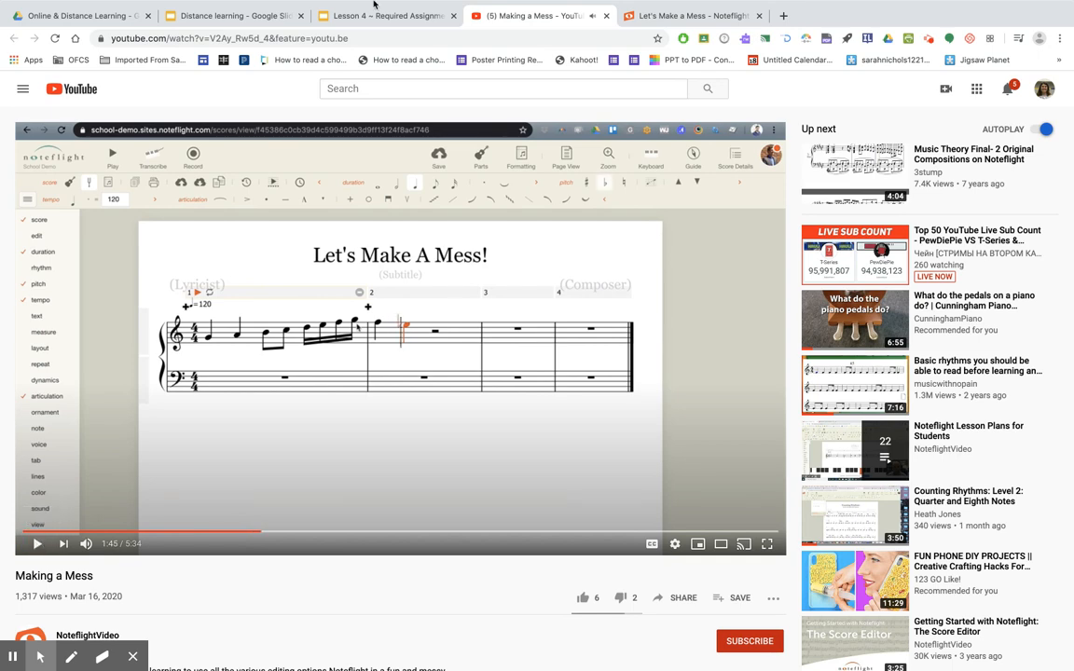
Step: Switch back to the Noteflight score and enter a quarter note high A at the start of treble measure 3
left_click(669, 16)
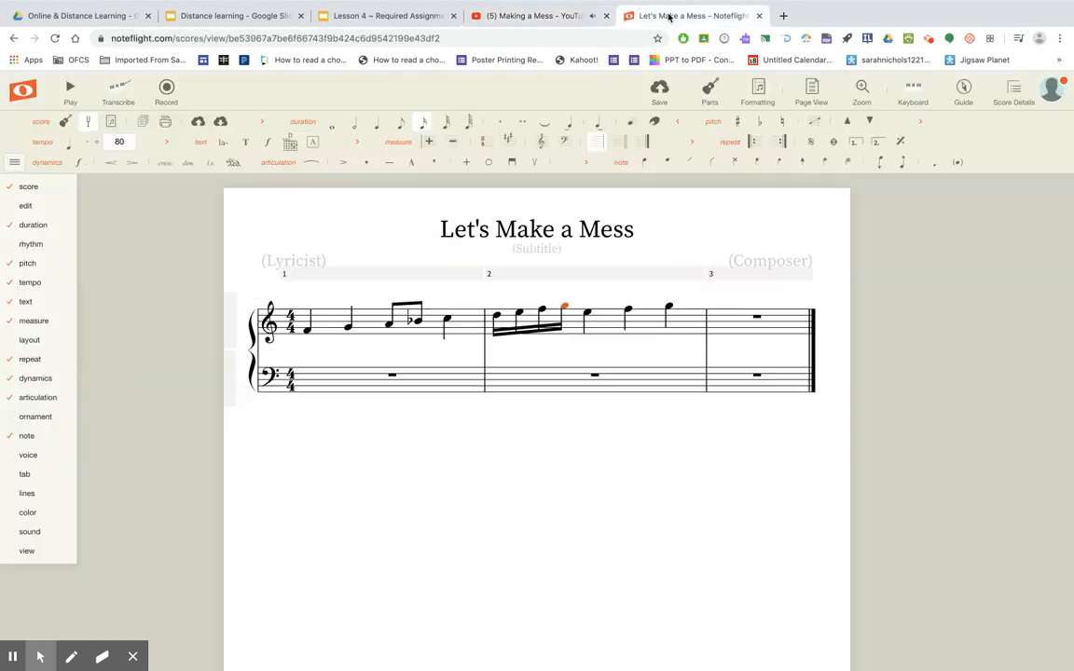
left_click(715, 328)
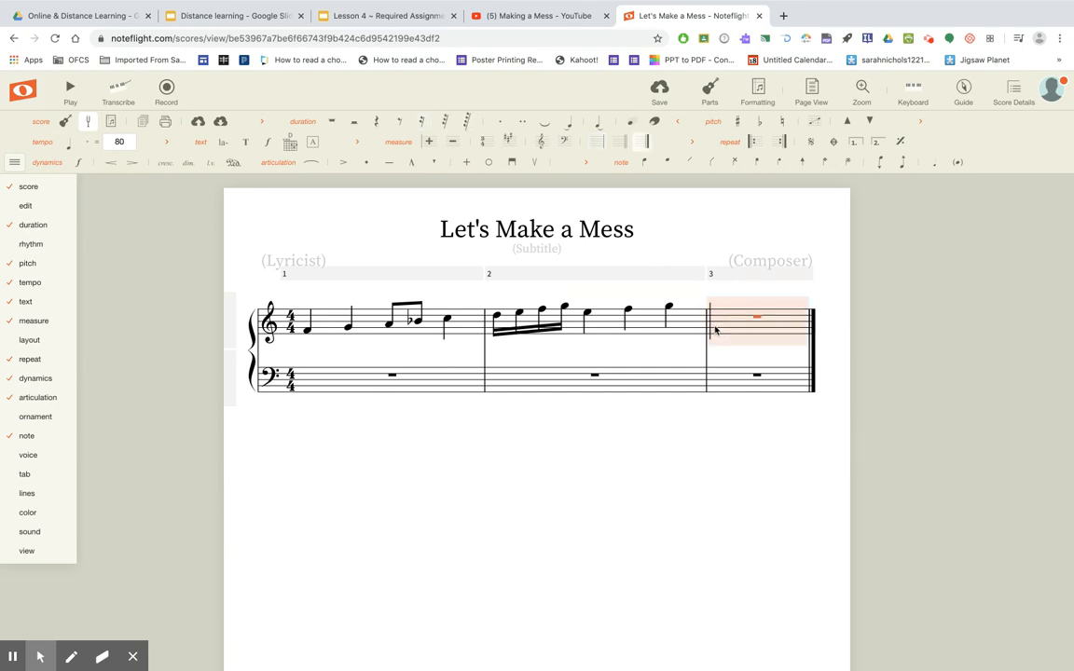
key("a")
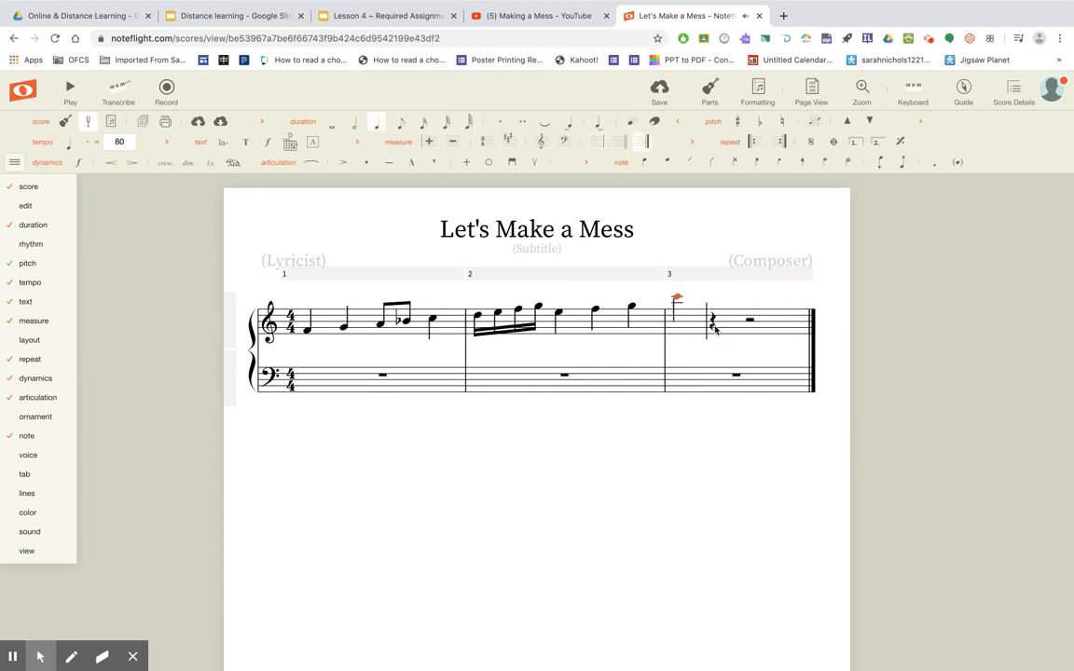
Step: Lower the first note of treble measure 3 to C and fill the measure with three more quarter-note Cs
key("Down")
key("Down")
key("Down")
key("e")
key("e")
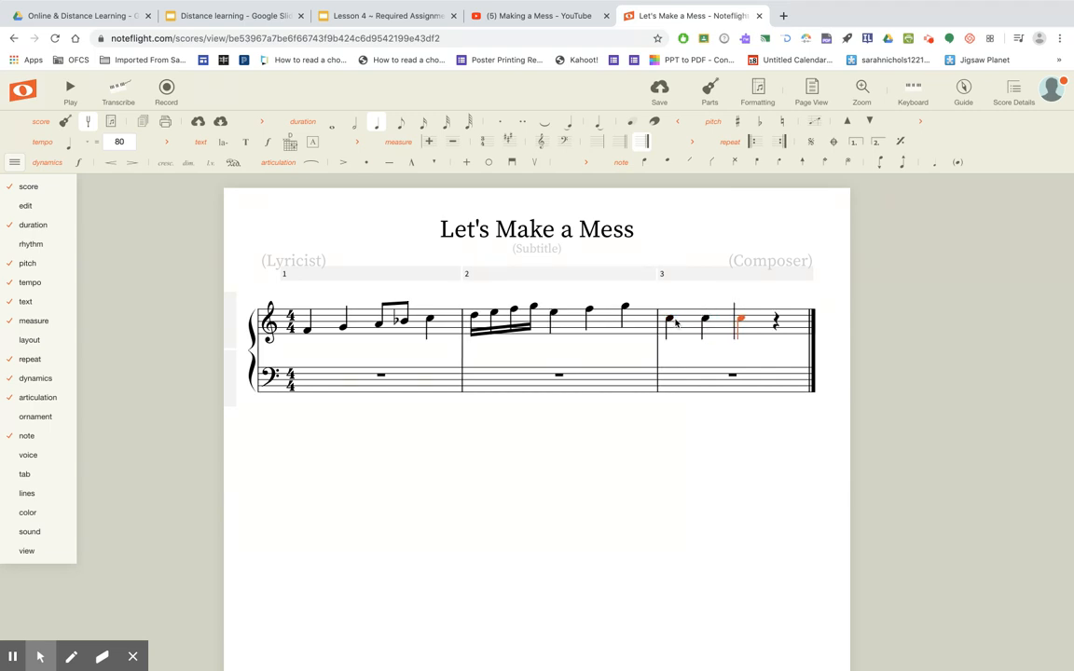
key("e")
Step: Try adding and removing a sharp on the last note of treble measure 3
key("plus")
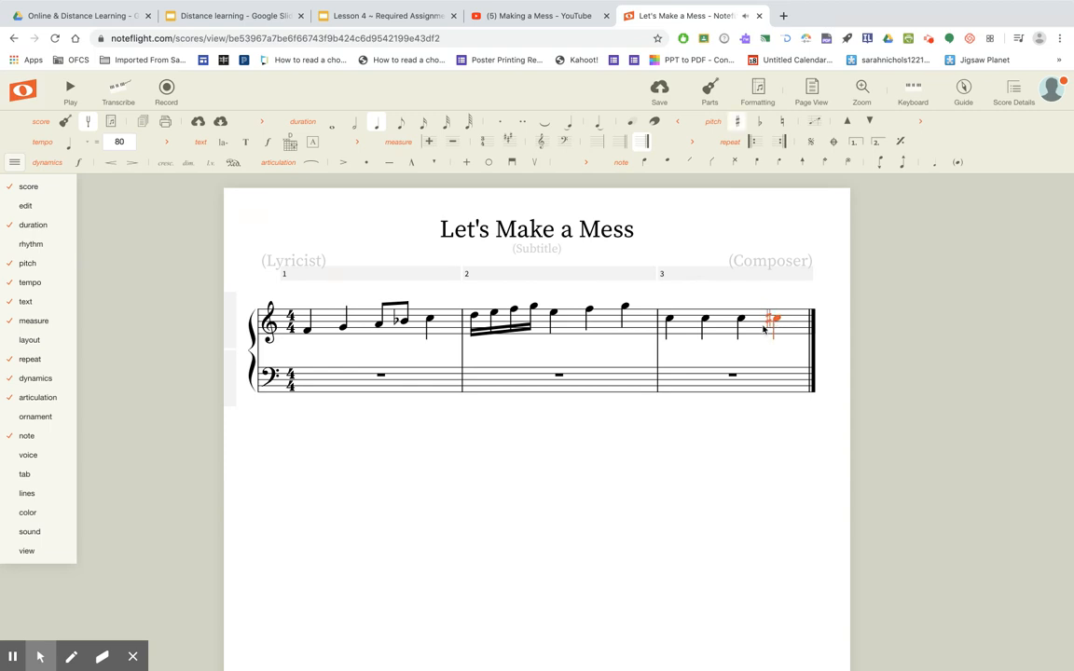
left_click(739, 123)
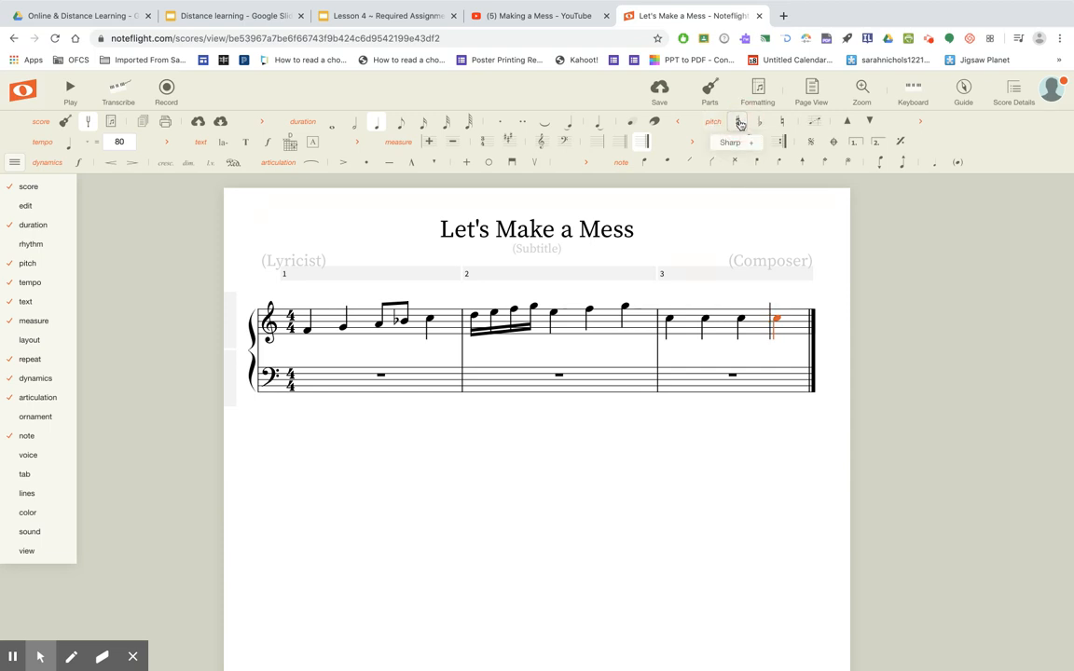
left_click(738, 122)
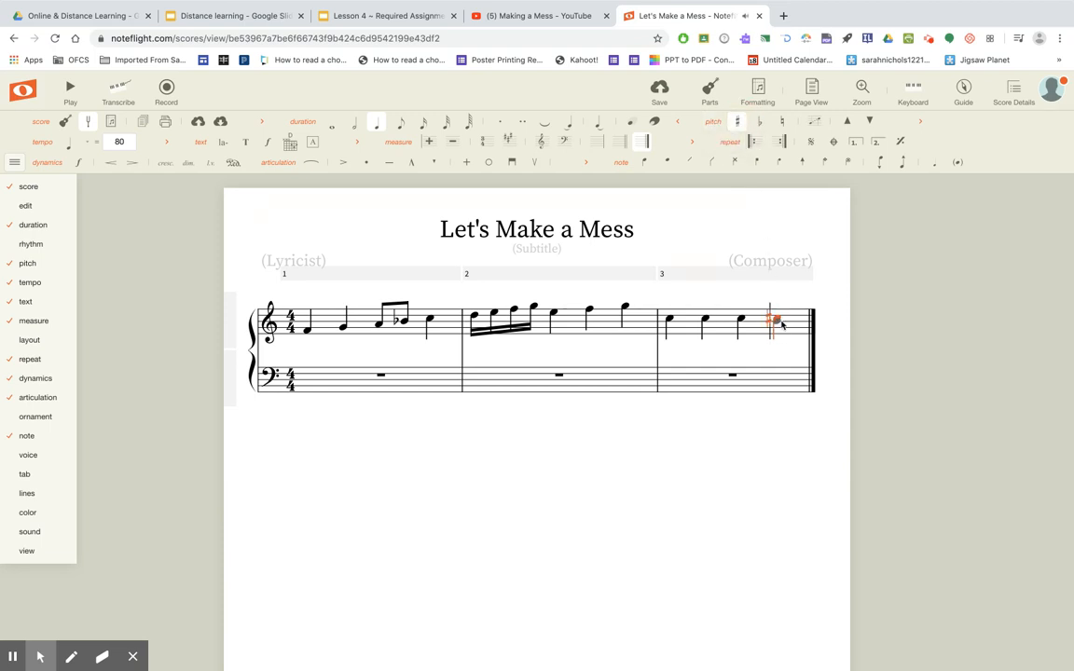
key("ctrl+z")
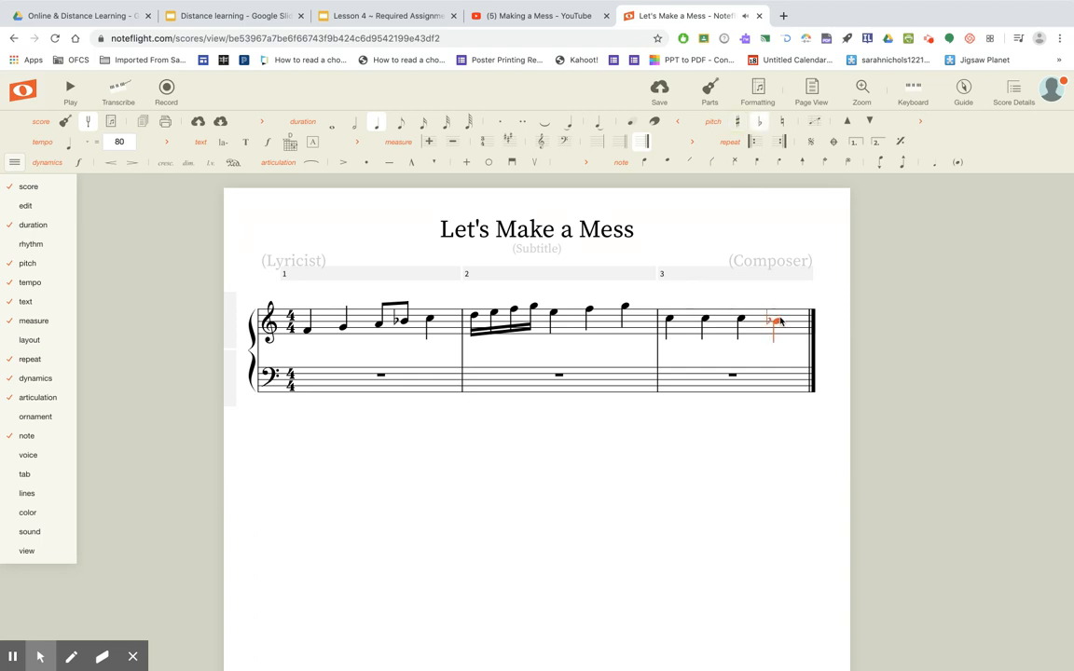
Step: Change the last quarter note of treble measure 3 to B flat
key("minus")
key("Down")
key("minus")
key("Up")
left_click(761, 121)
Step: Return to the Making a Mess video on YouTube, play the next part, and pause it at 2:09
left_click(503, 16)
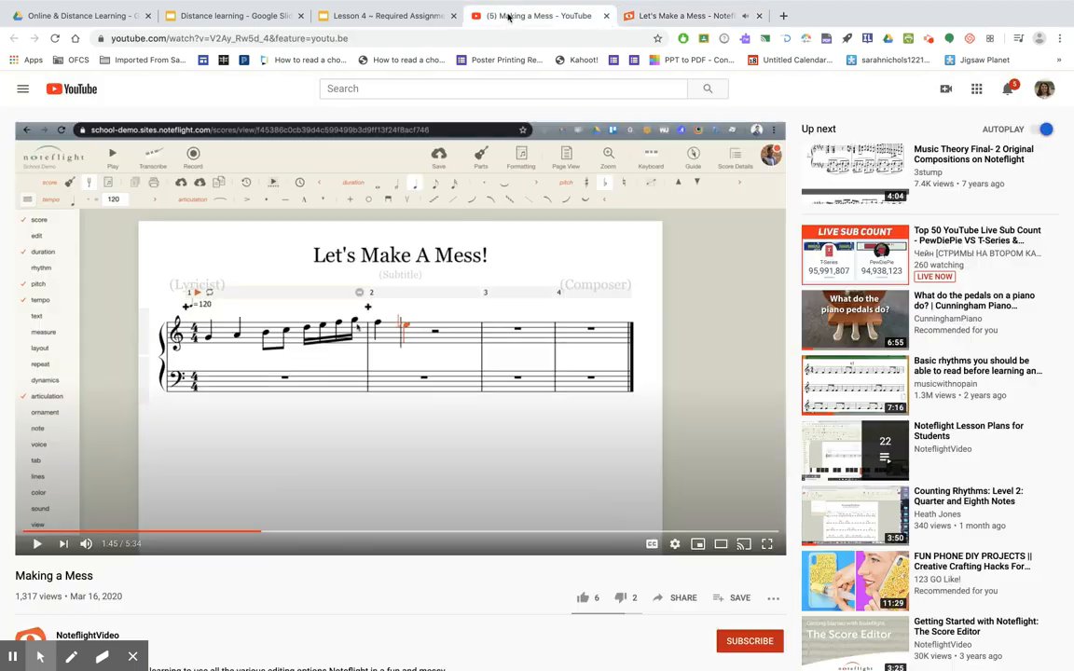
left_click(39, 544)
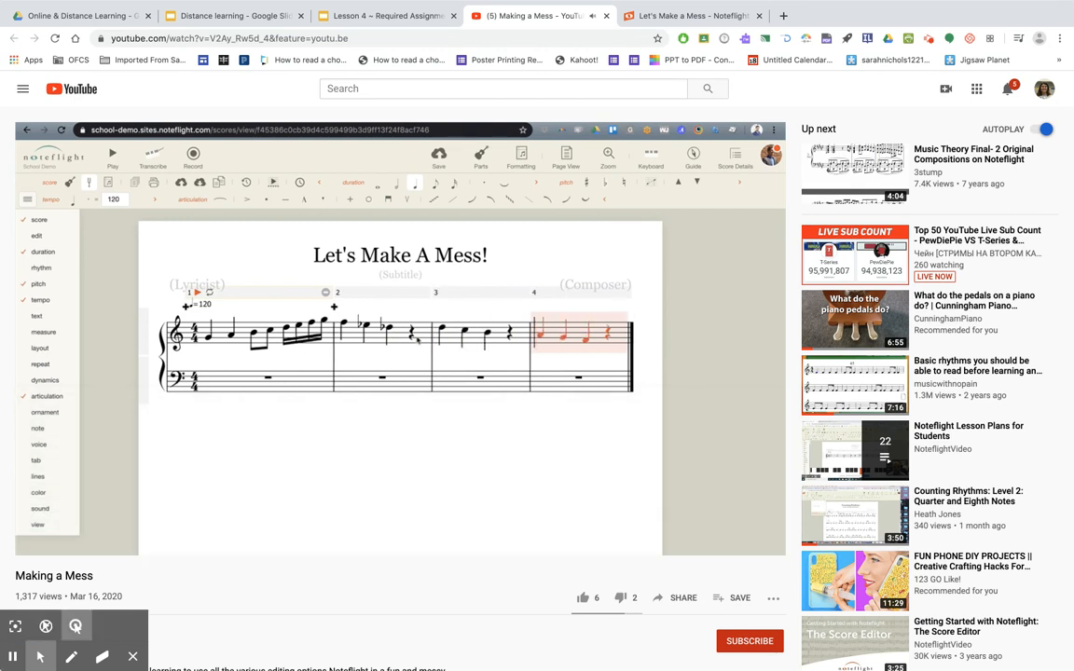
left_click(37, 544)
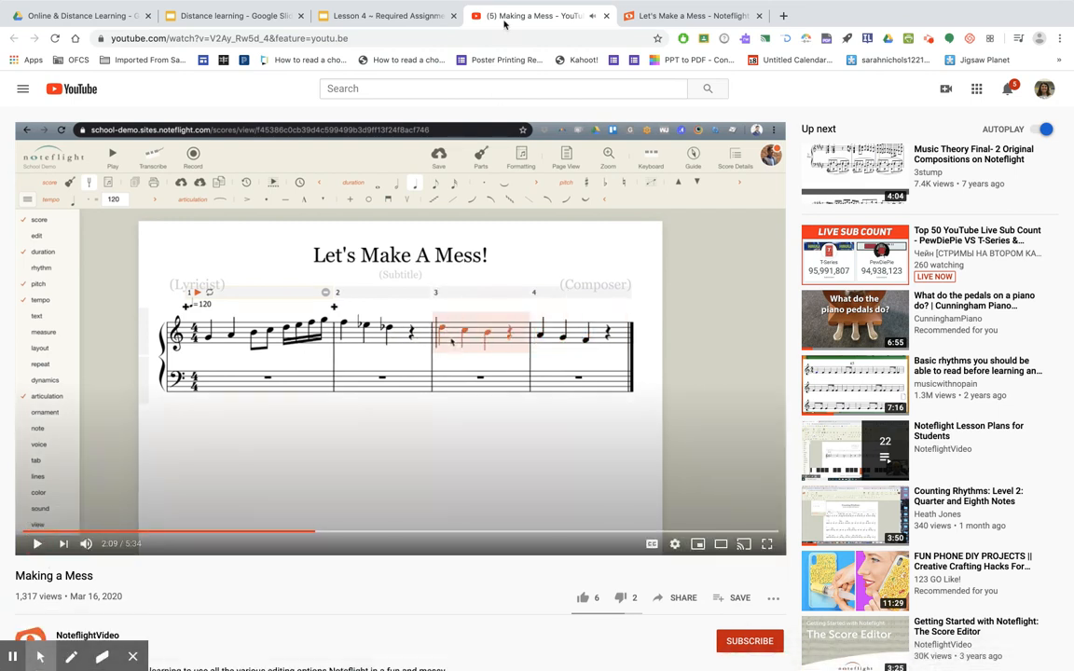
Step: Switch back to the Noteflight score and copy the contents of treble measure 2 into bass measure 2
left_click(685, 15)
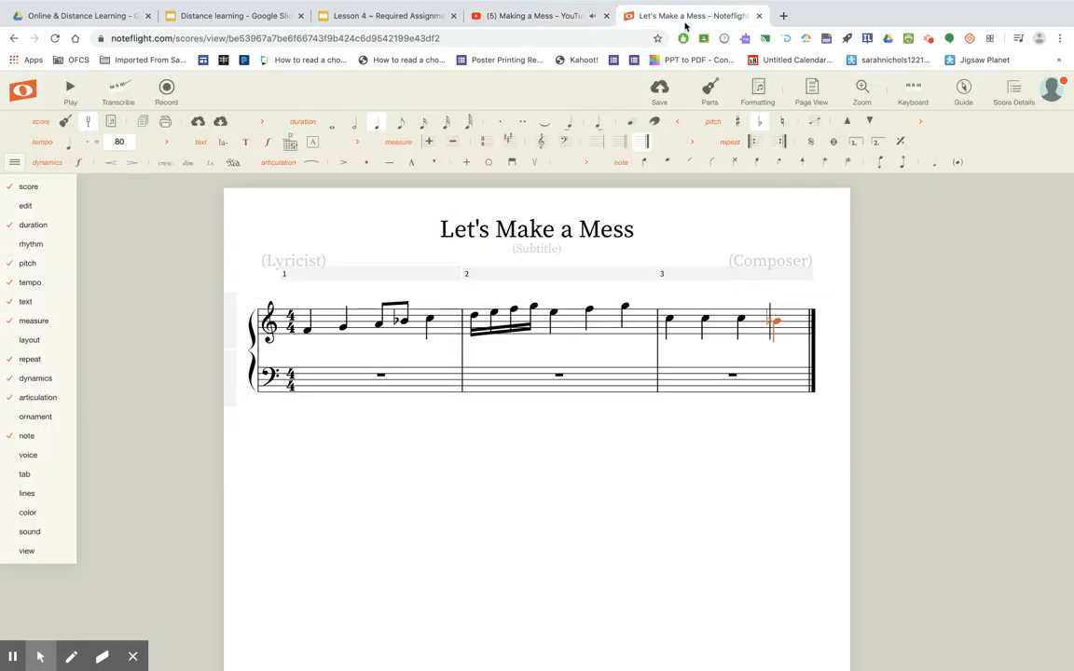
left_click(638, 333)
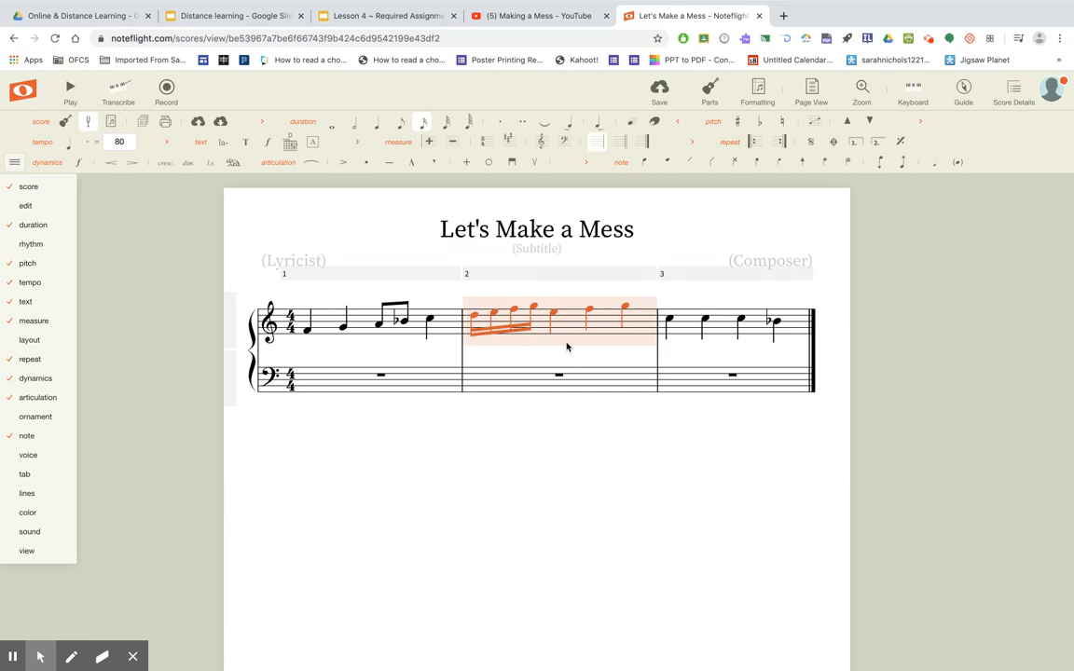
left_click(537, 383)
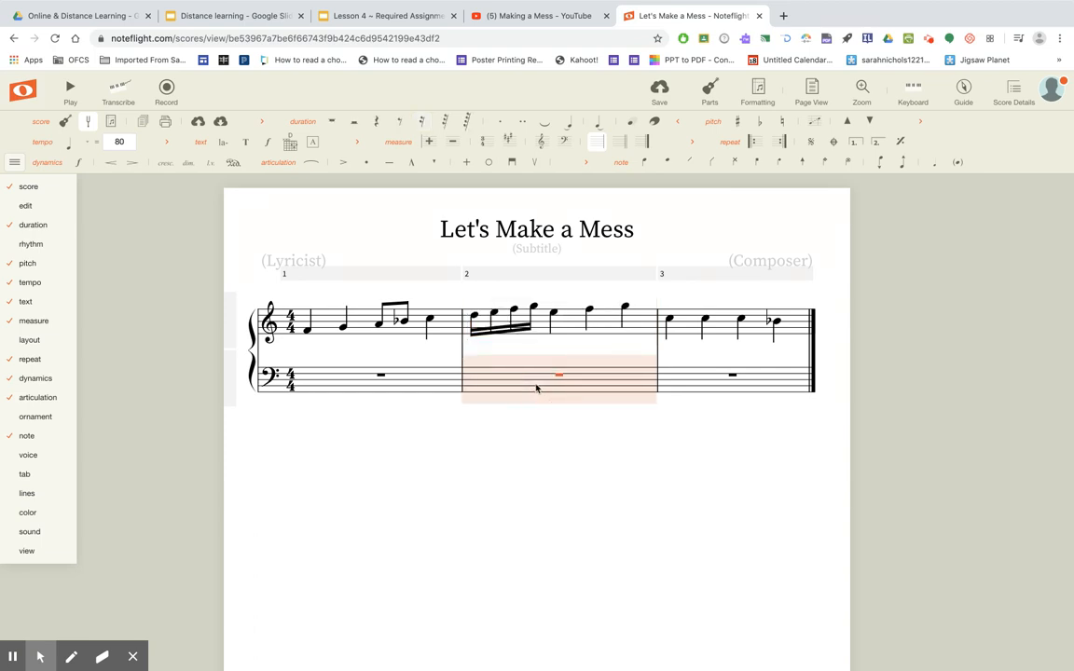
key("ctrl+v")
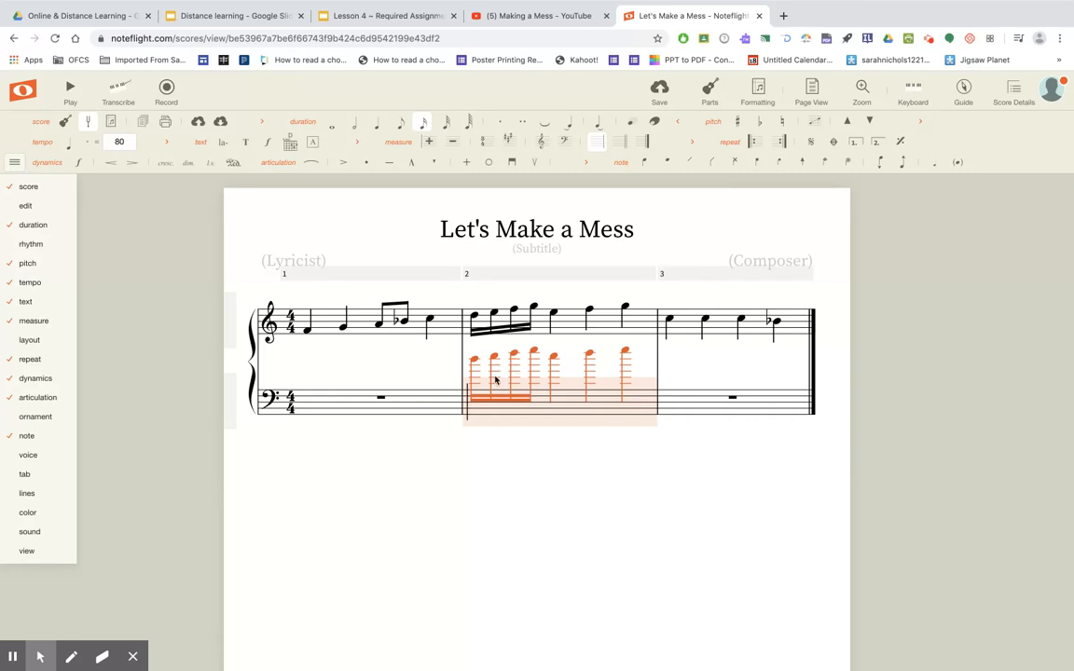
Step: Lower the pasted notes in bass measure 2 by two octaves so the passage starts on the middle-line D
key("Down")
key("Down")
key("Down")
key("Down")
key("Down")
key("Down")
key("Down")
key("Down")
key("Down")
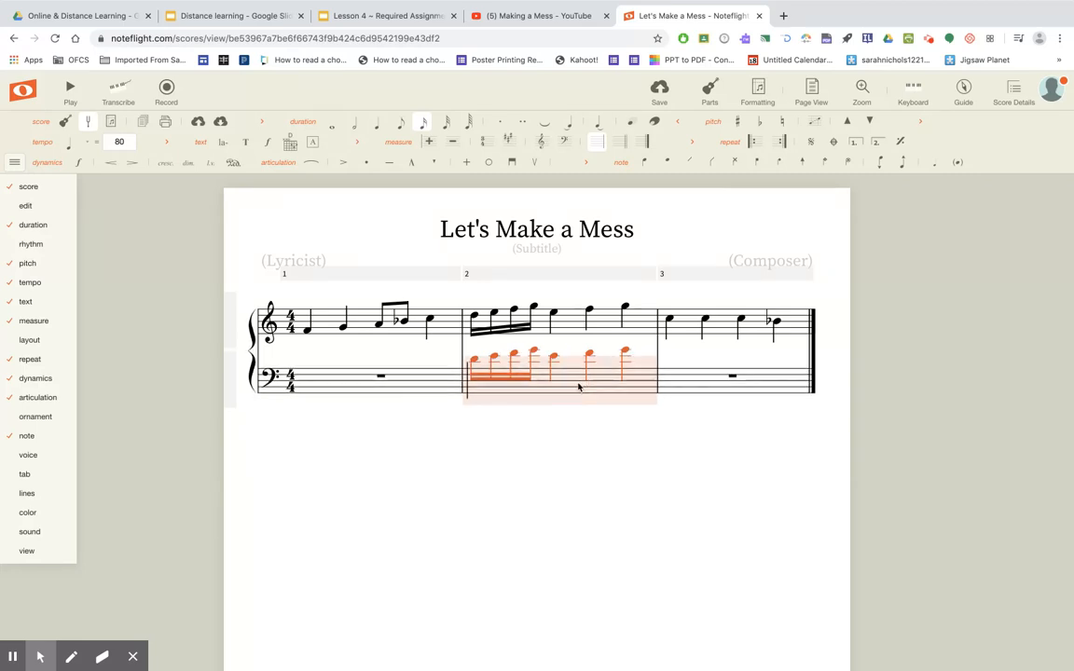
key("Down")
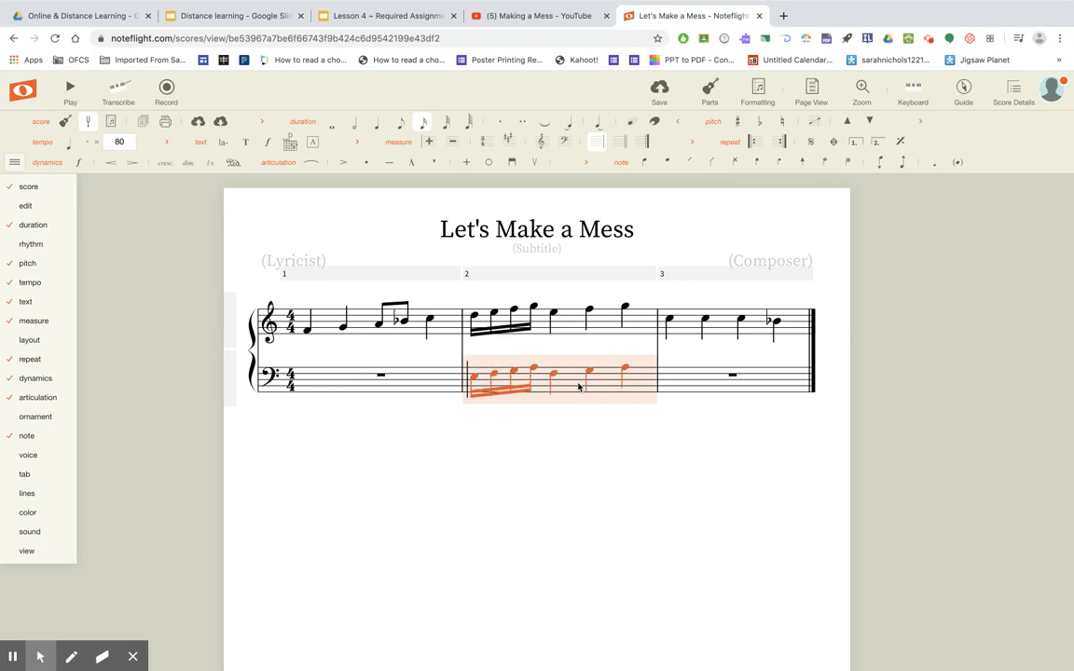
key("Down")
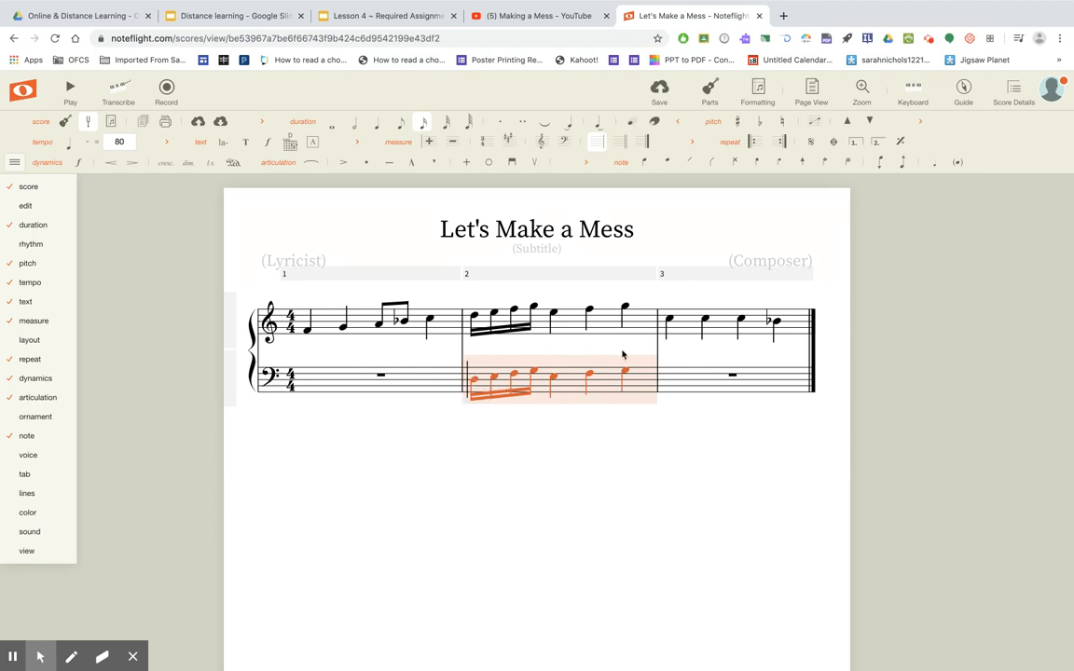
left_click(685, 384)
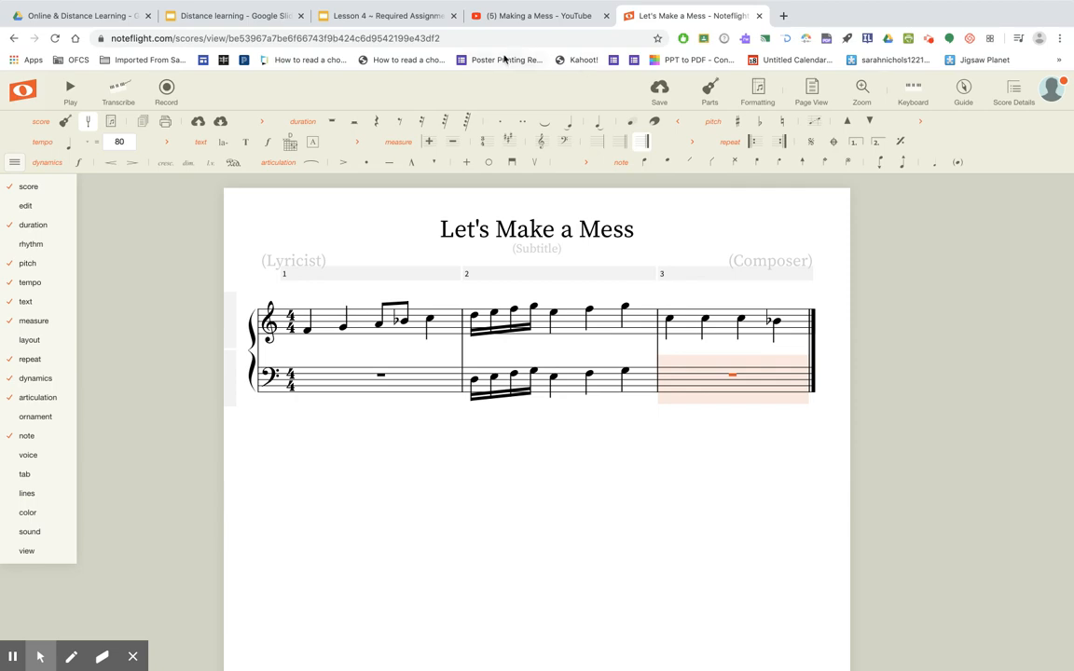
Step: Go back to the Making a Mess video on YouTube, continue playing it, and pause at 2:54
left_click(531, 16)
left_click(38, 545)
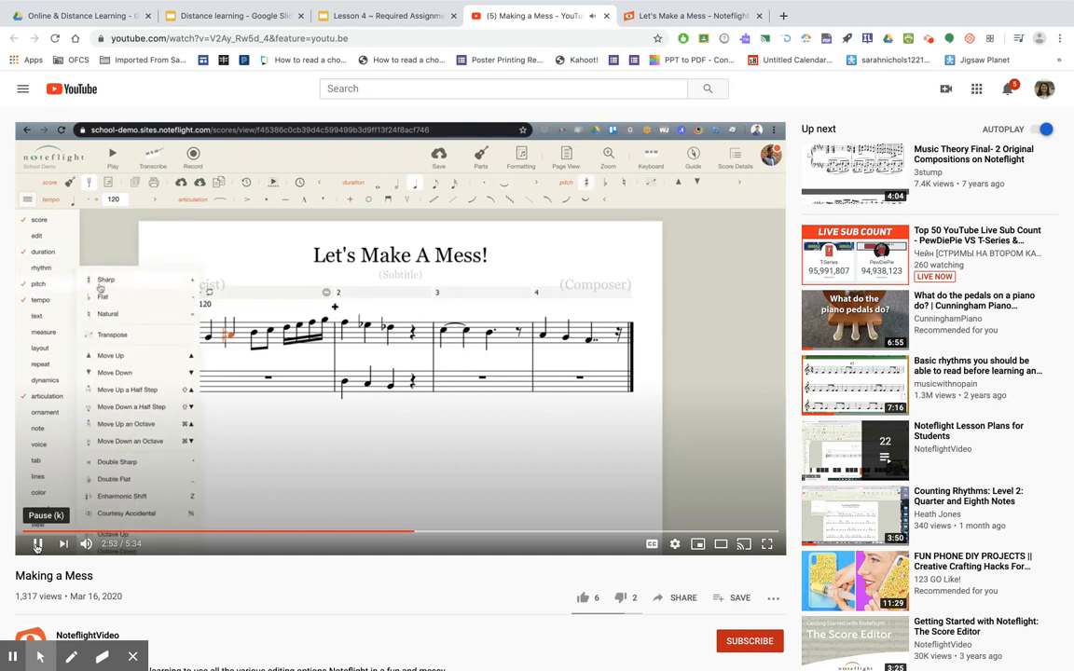
left_click(37, 546)
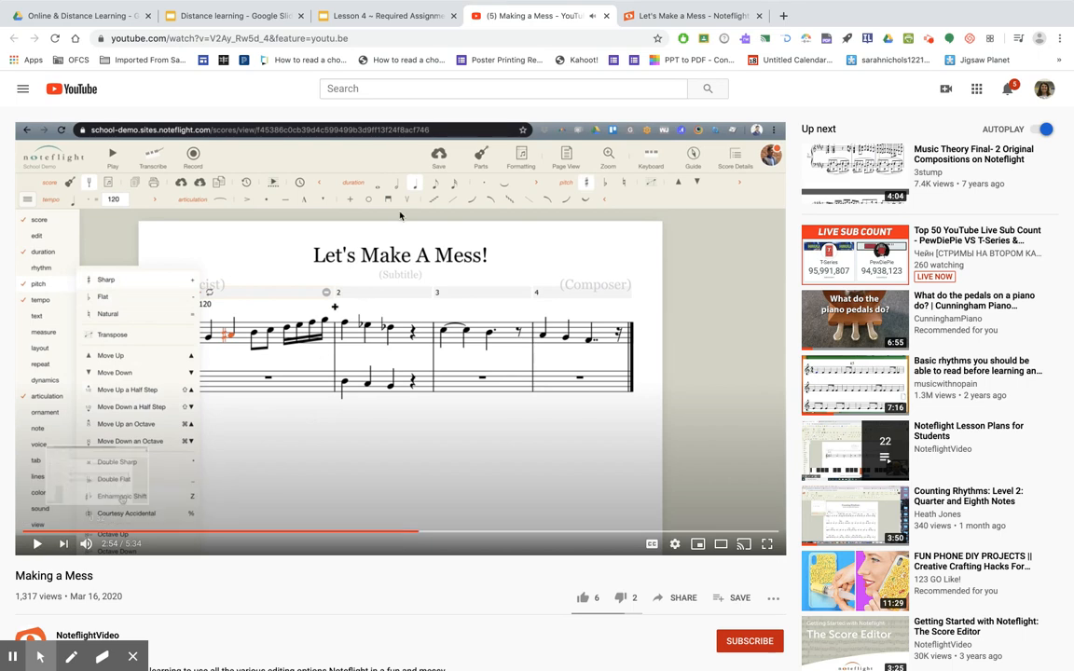
Step: Switch back to the Noteflight score and tie the first two quarter-note Cs in treble measure 3
left_click(653, 16)
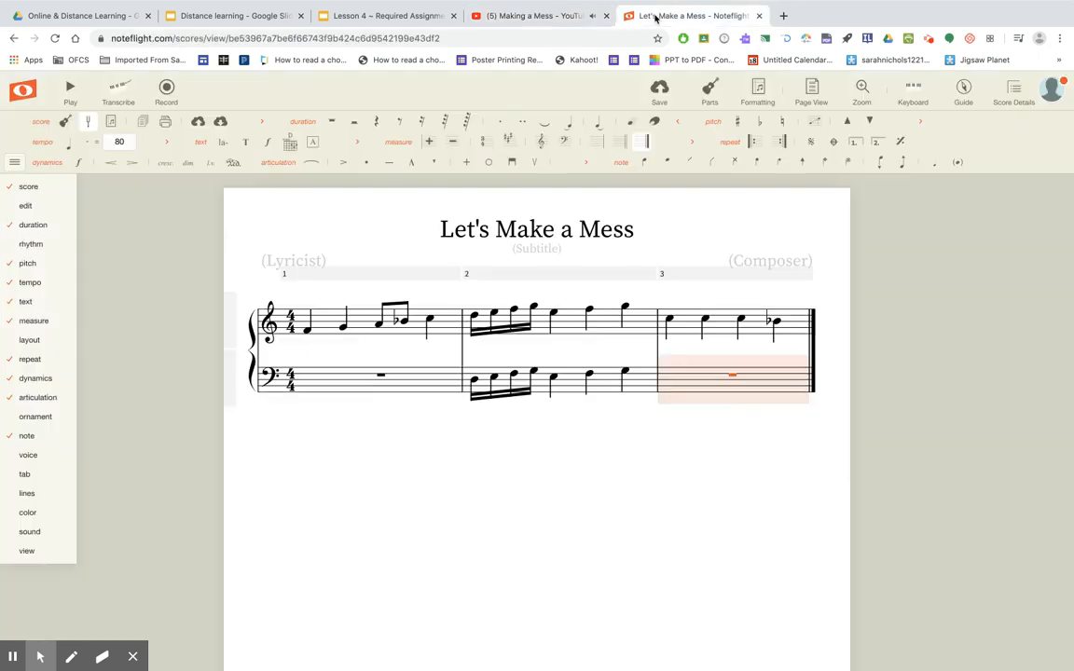
left_click(672, 321)
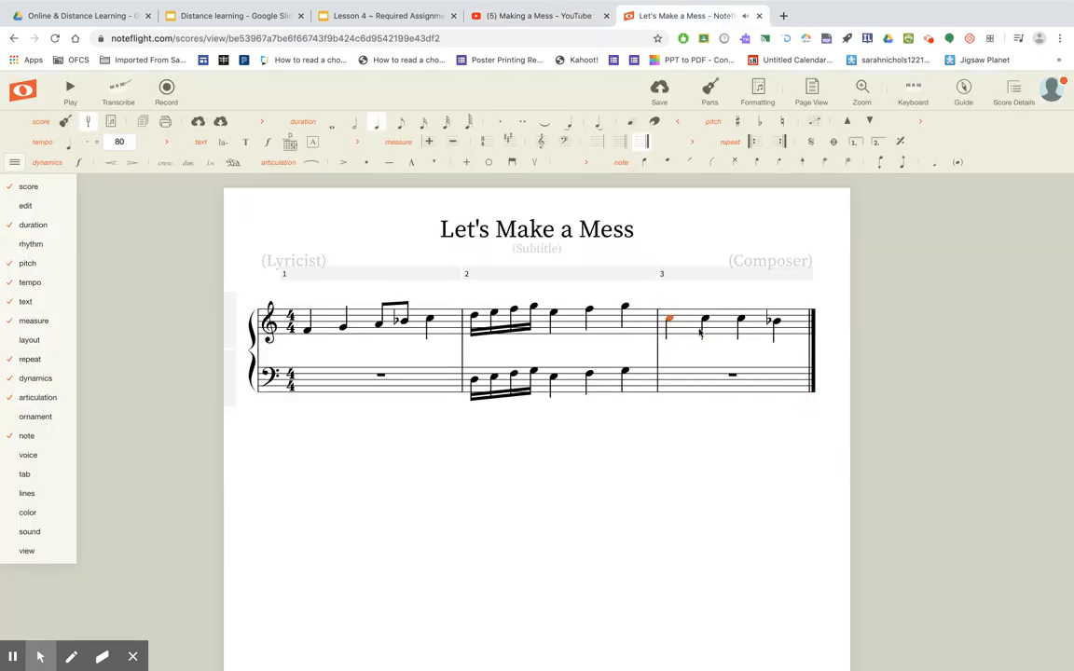
mouse_move(33, 375)
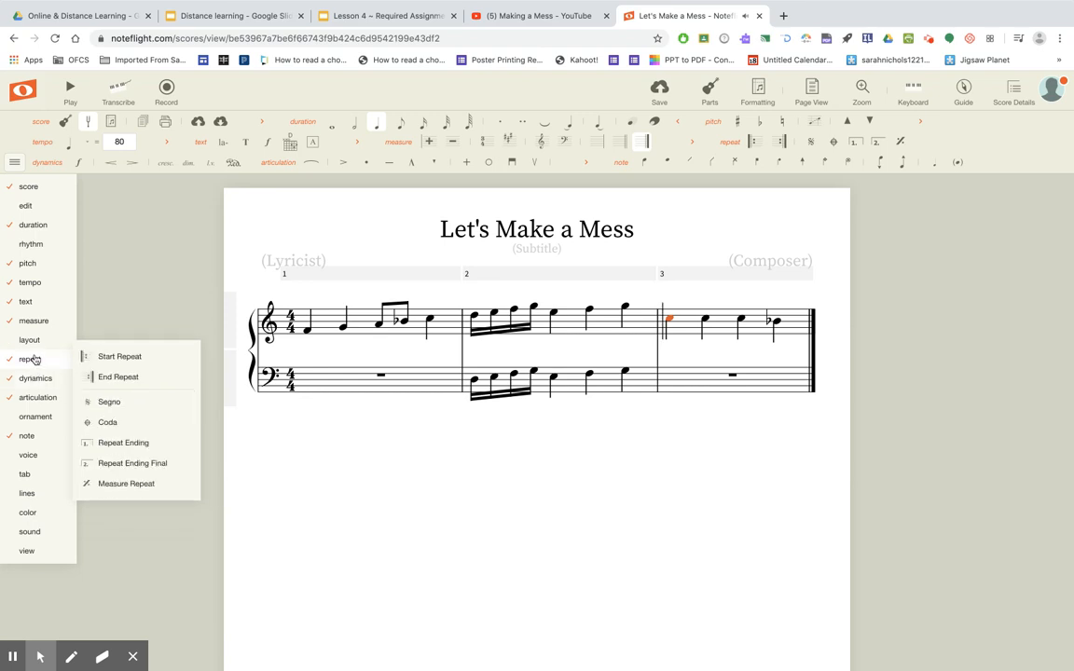
mouse_move(28, 302)
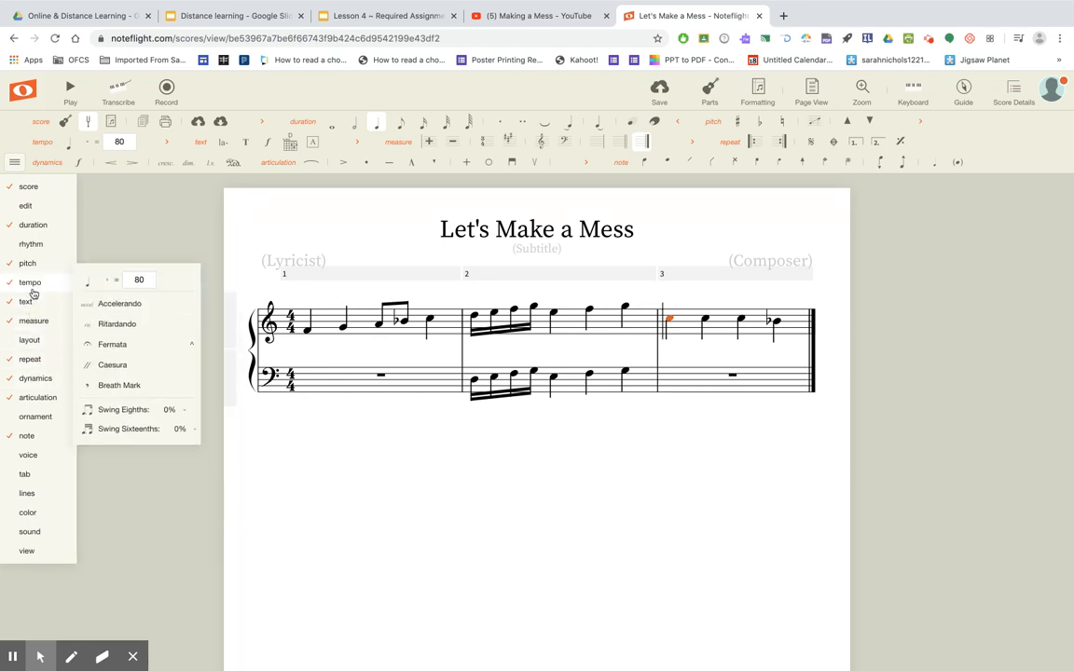
mouse_move(35, 248)
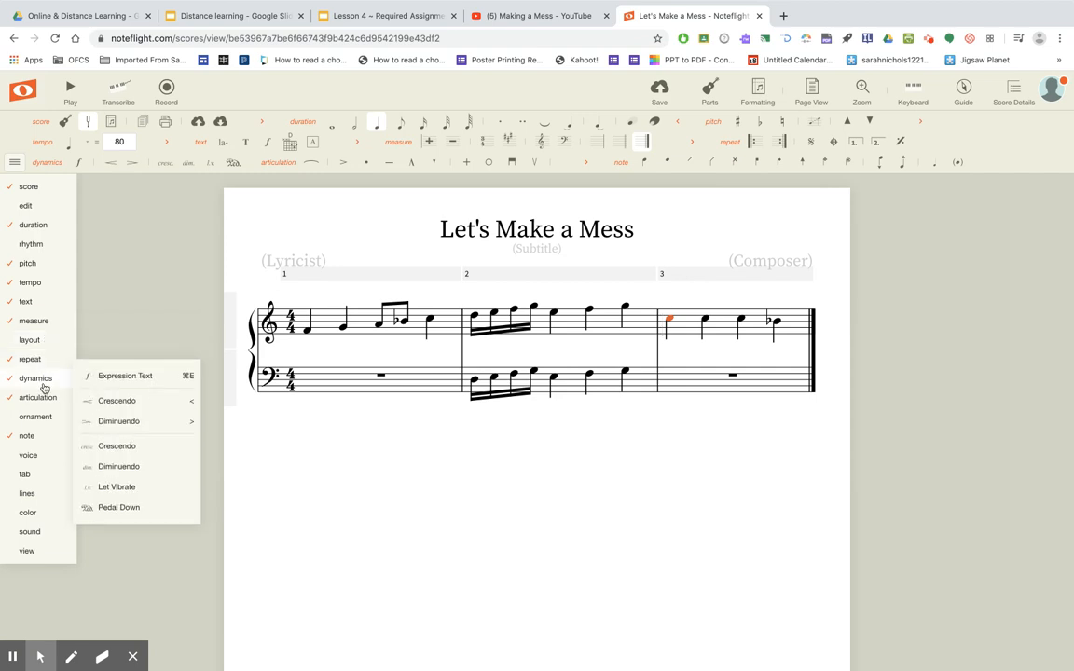
mouse_move(29, 227)
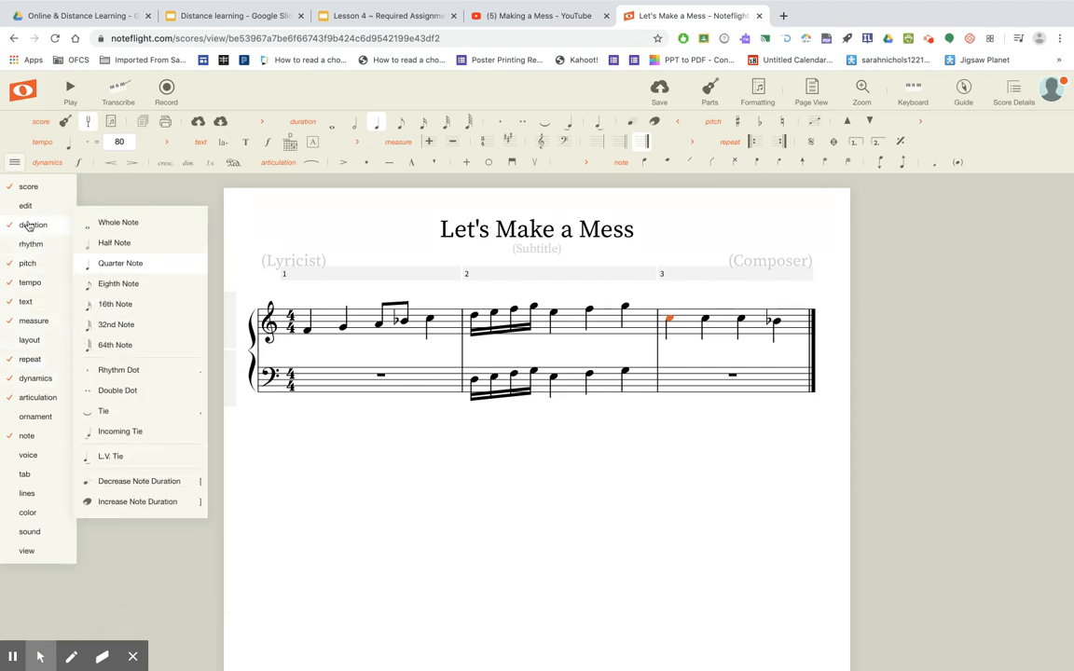
left_click(108, 411)
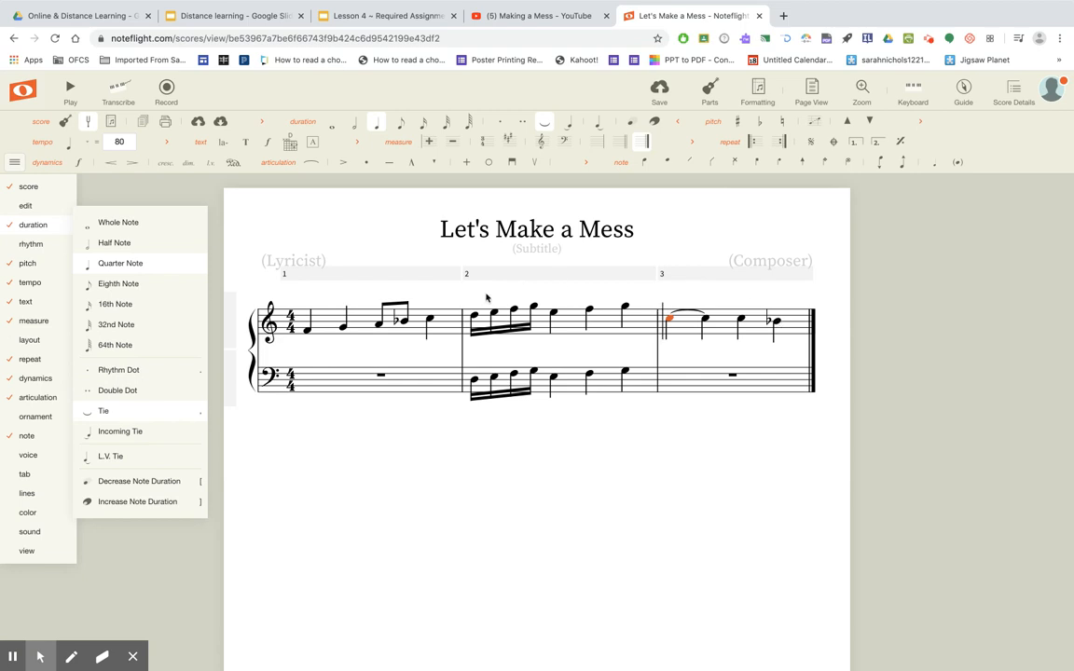
Step: Add a rhythm dot to the opening F in treble measure 1 and enter an eighth-note G right after it
left_click(430, 322)
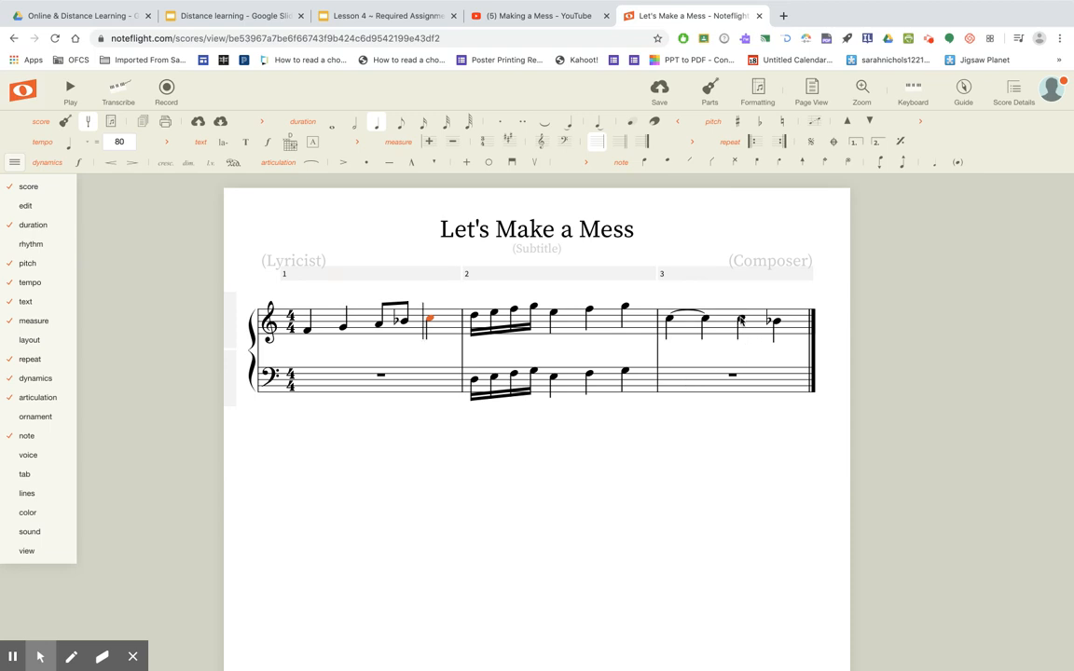
left_click(307, 331)
mouse_move(26, 264)
mouse_move(29, 224)
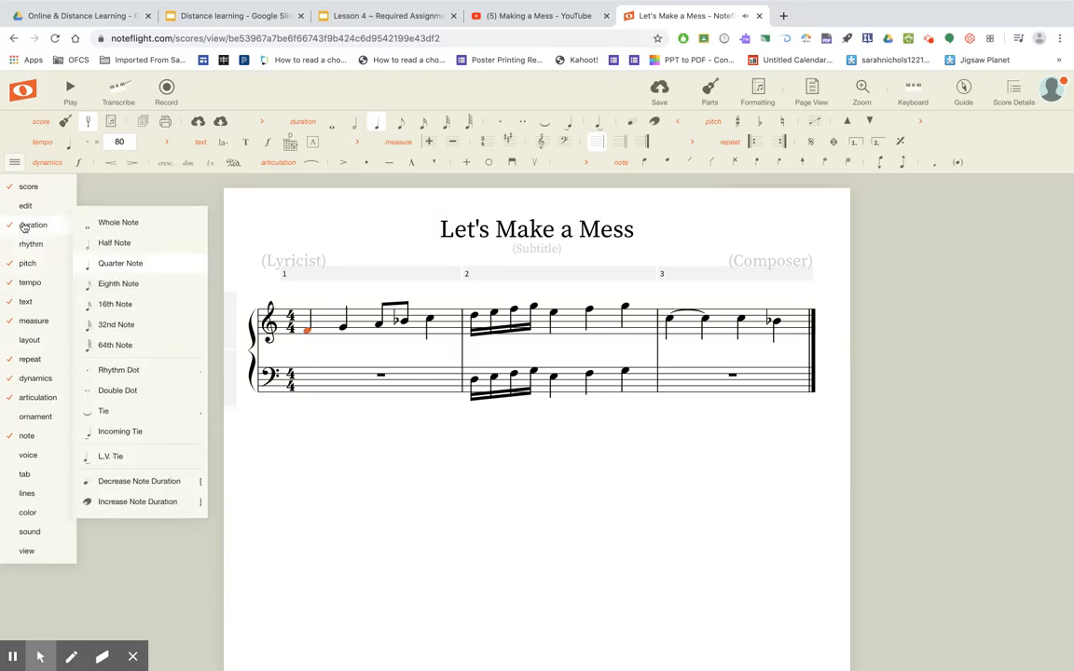
left_click(114, 370)
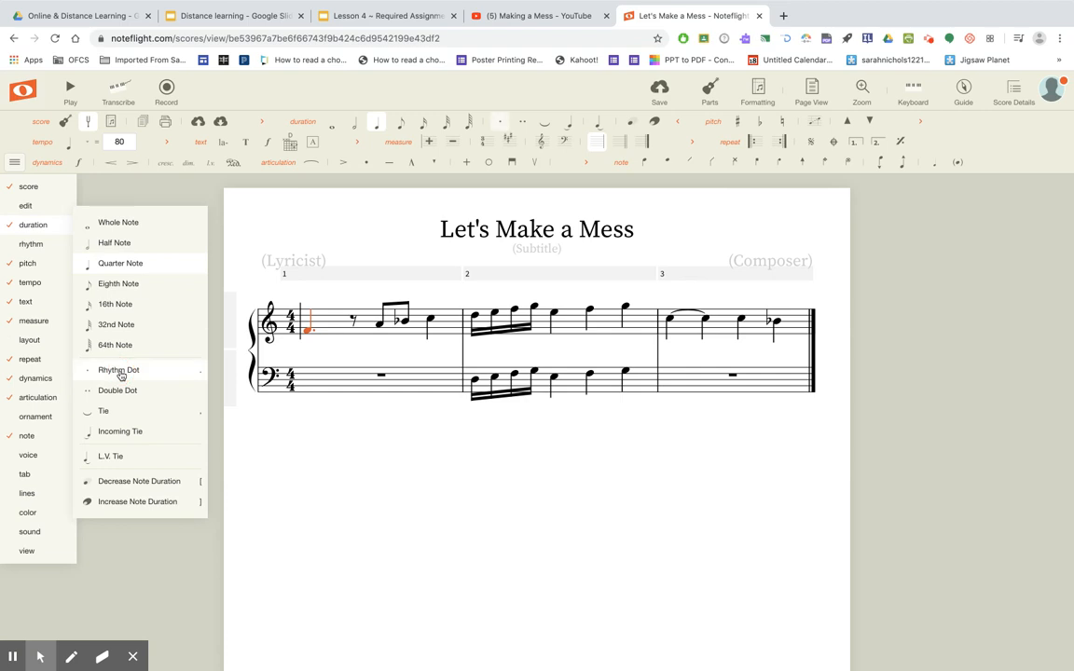
left_click(353, 320)
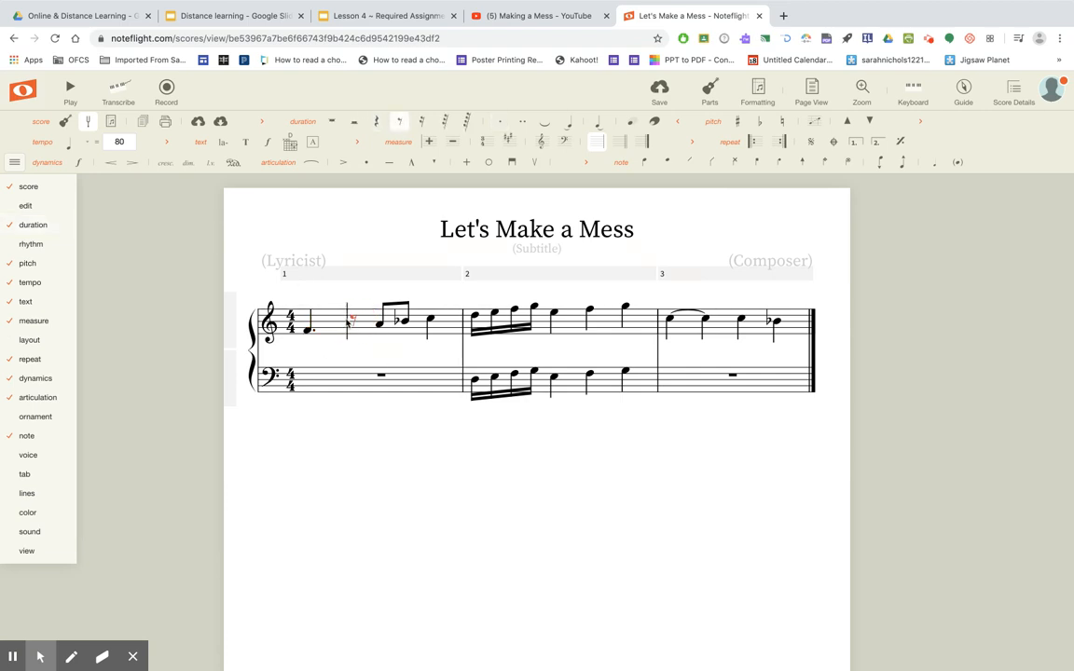
left_click(355, 327)
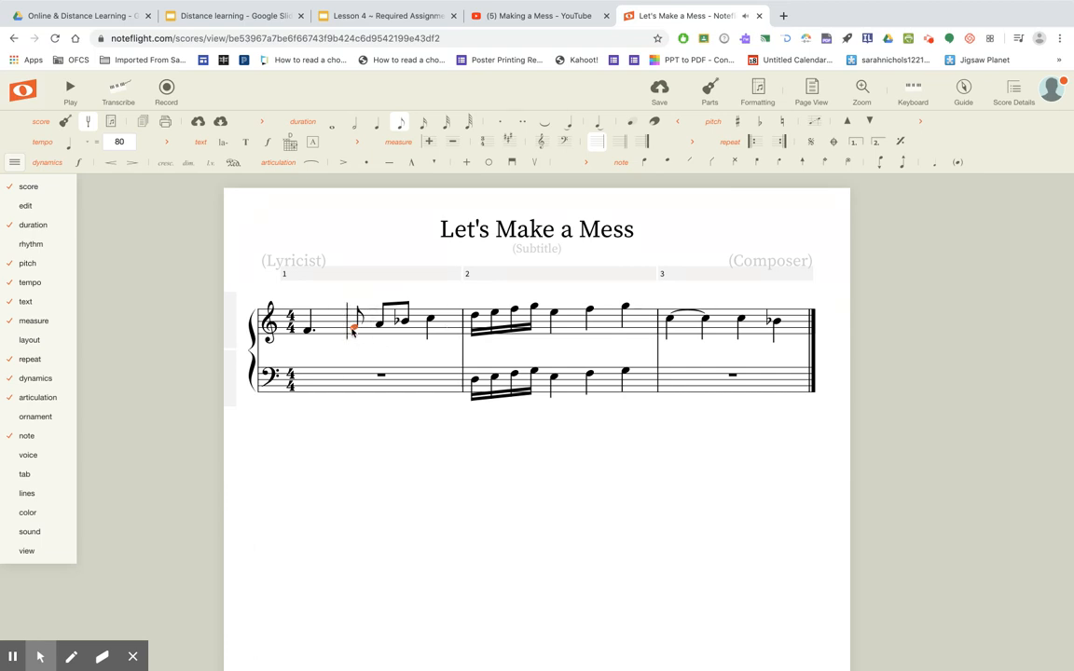
Step: Add a staccato dot to the quarter-note C at the end of treble measure 1
left_click(380, 322)
key("Right")
key("Right")
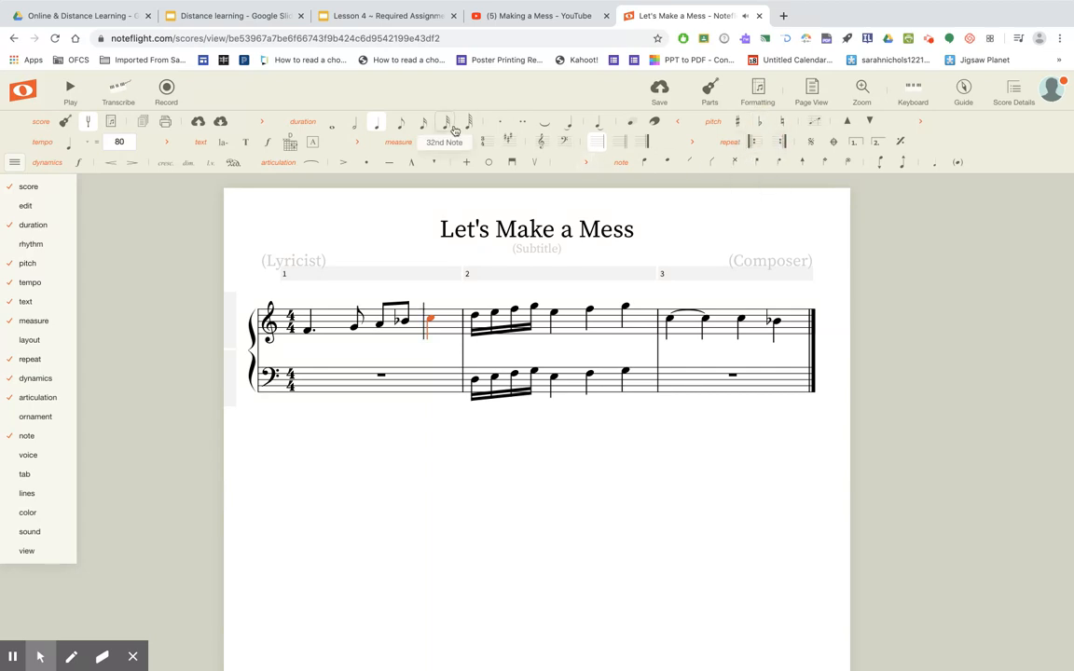
left_click(373, 166)
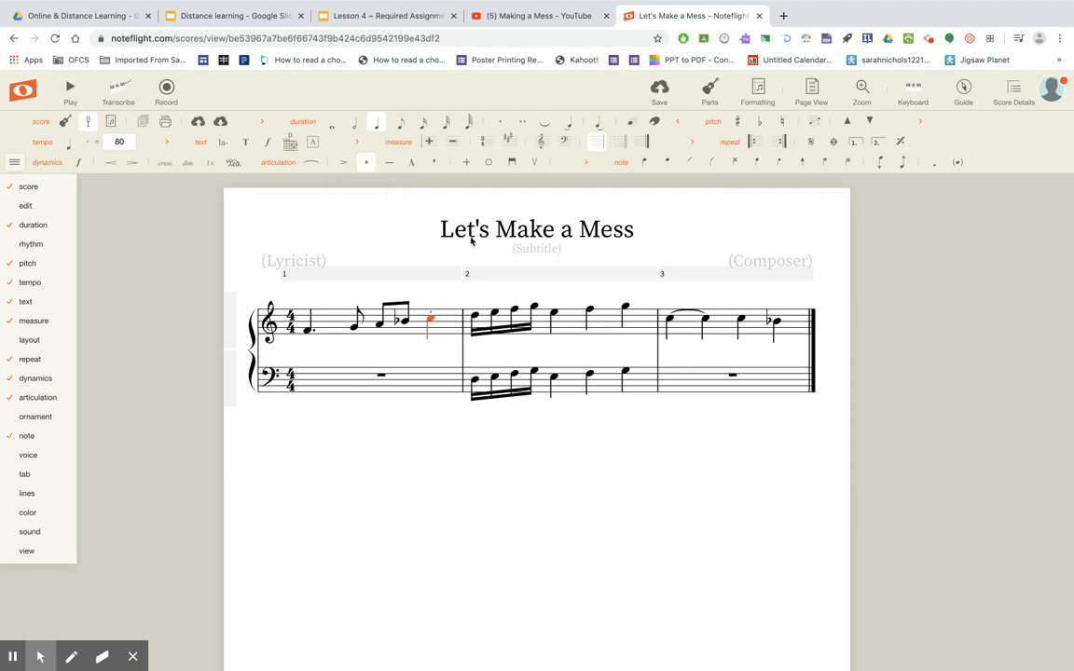
left_click(794, 324)
left_click(794, 383)
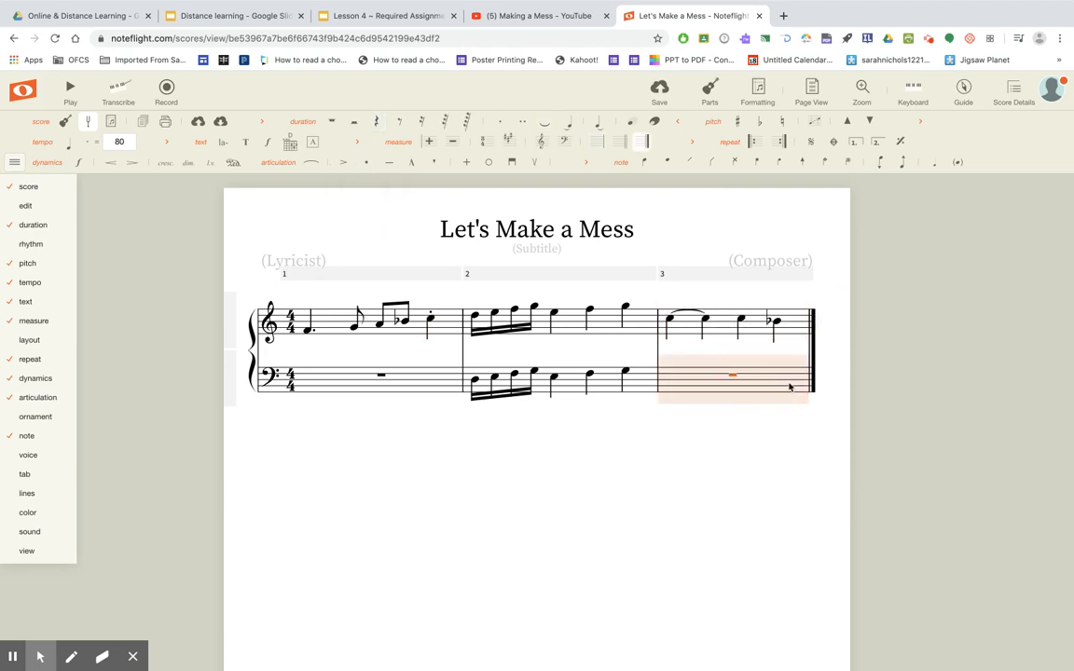
Step: Return to the Making a Mess video on YouTube, continue playing it, and pause at 3:17
left_click(536, 16)
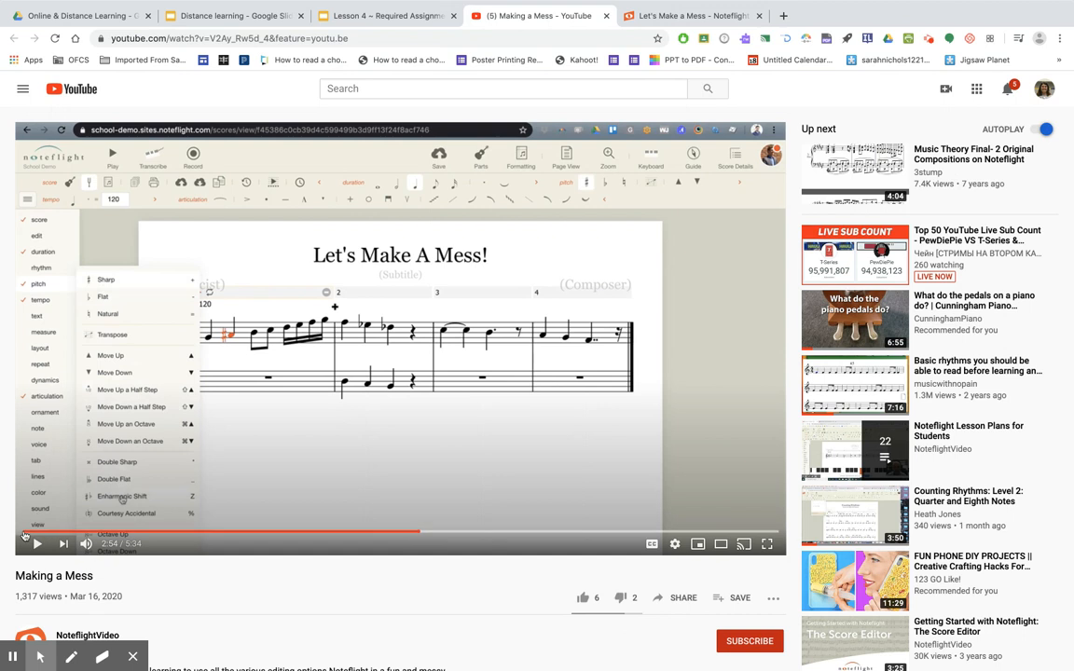
left_click(38, 543)
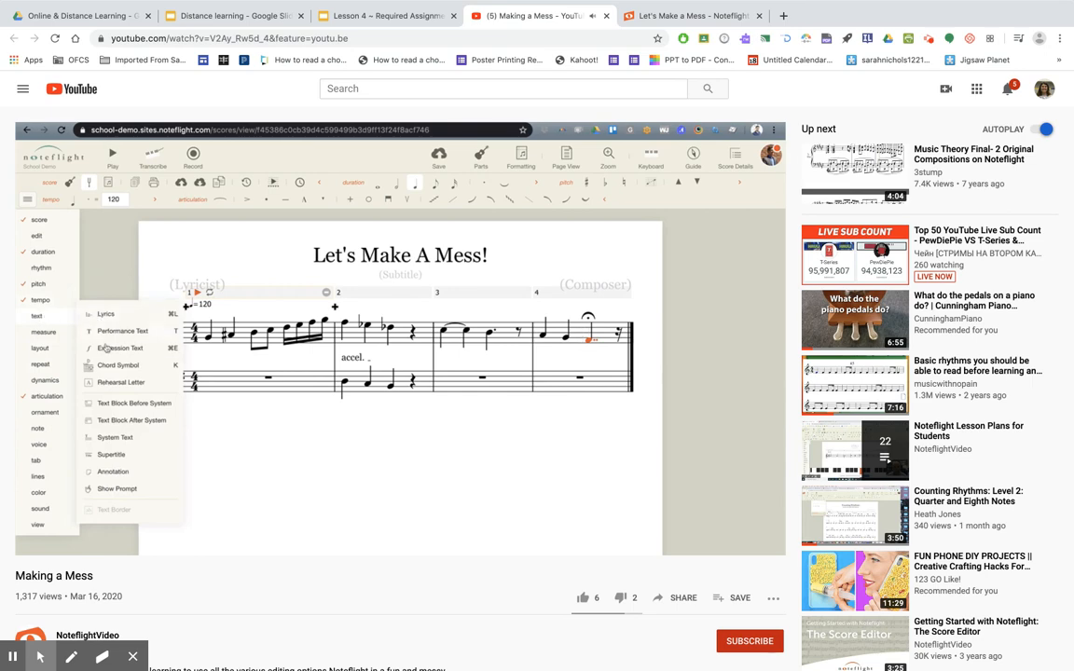
left_click(36, 546)
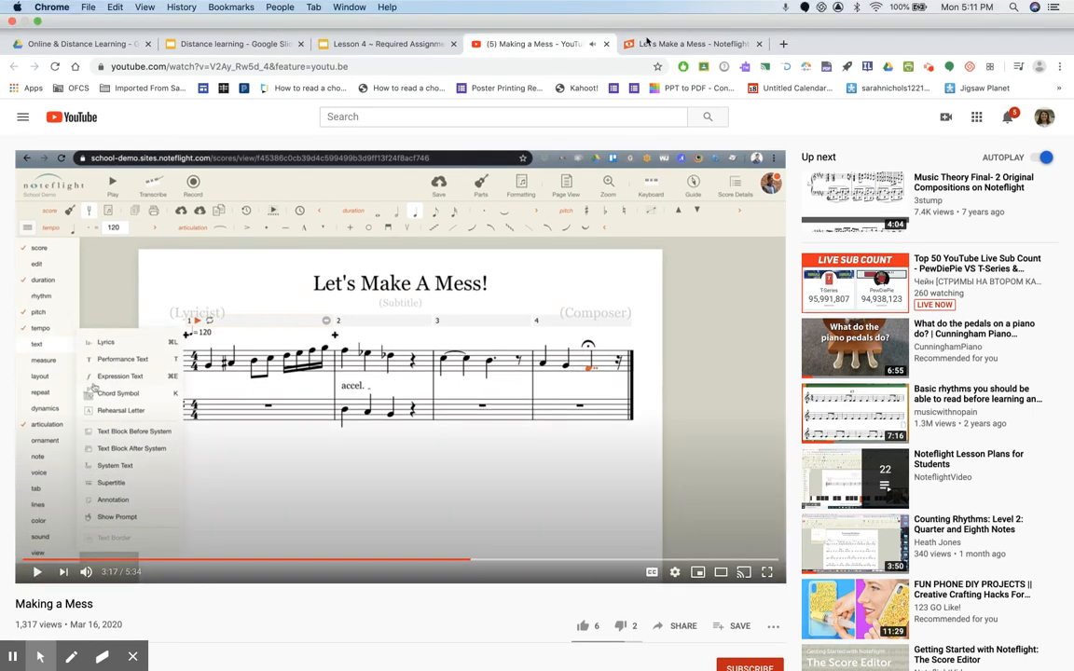
Step: Switch back to the Noteflight score and make the last quarter-note B in treble measure 3 flat
left_click(690, 42)
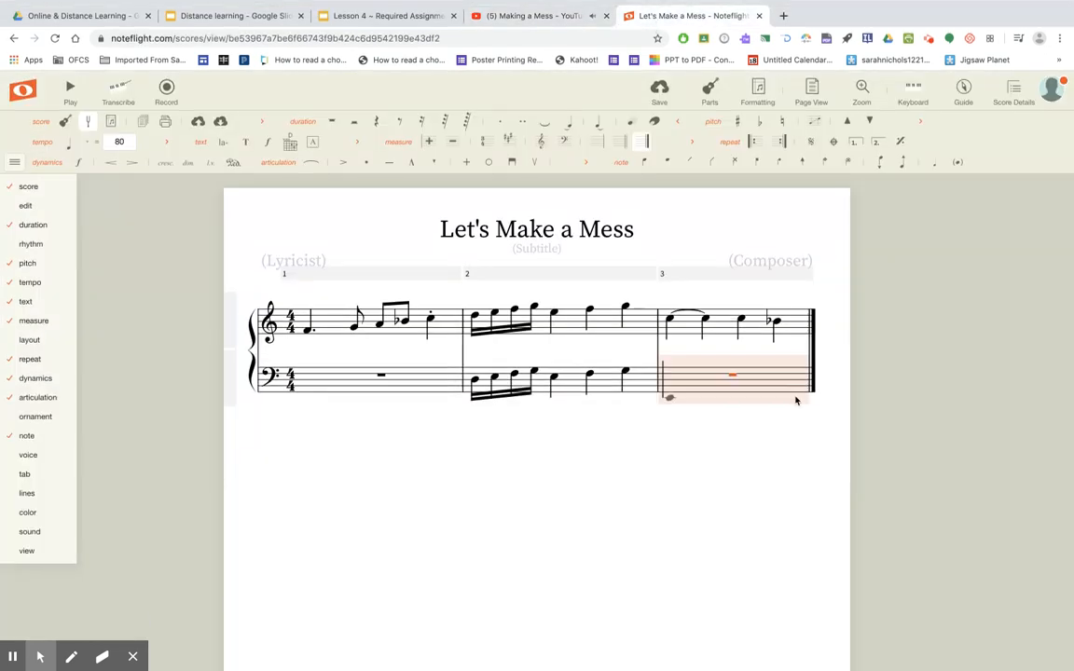
left_click(804, 331)
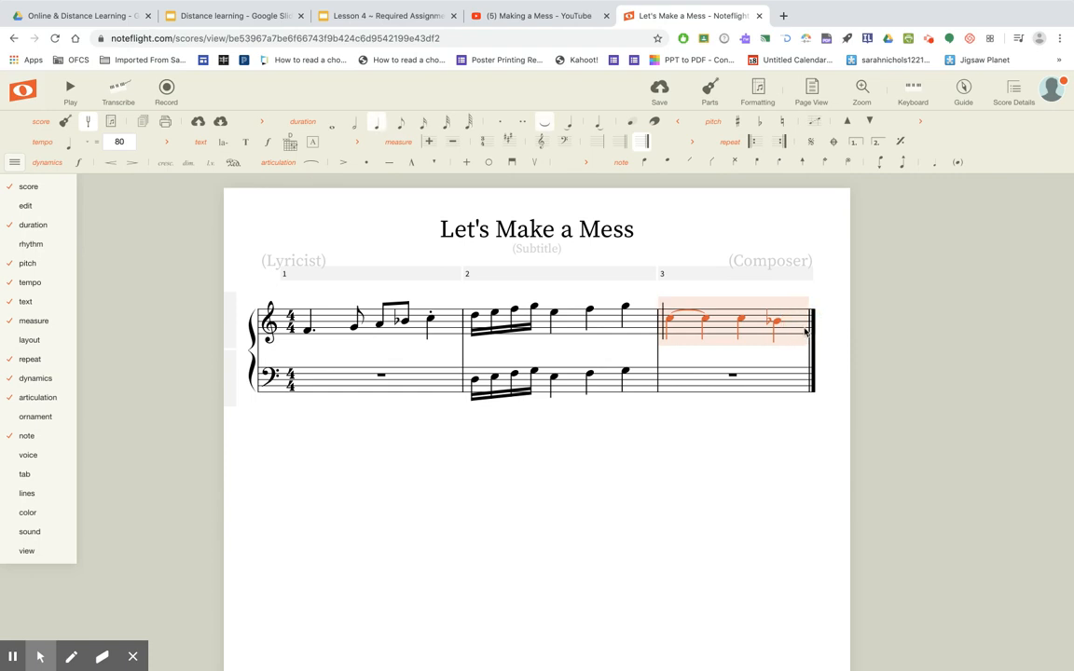
left_click(775, 321)
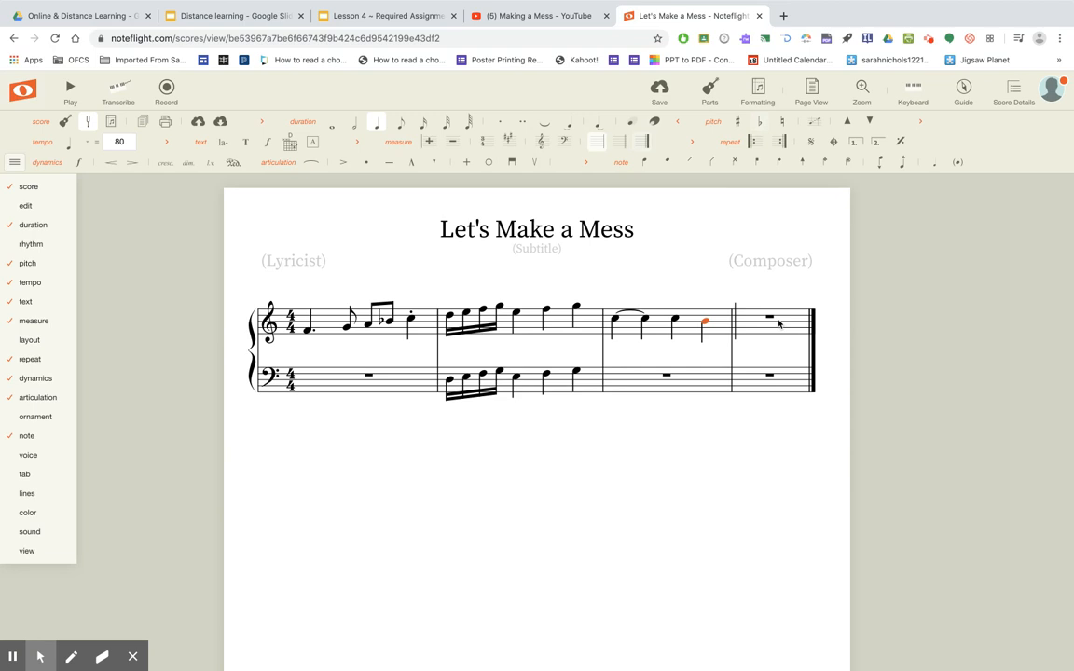
left_click(761, 123)
Step: Fill treble measure 4 with four quarter-note Cs
key("c")
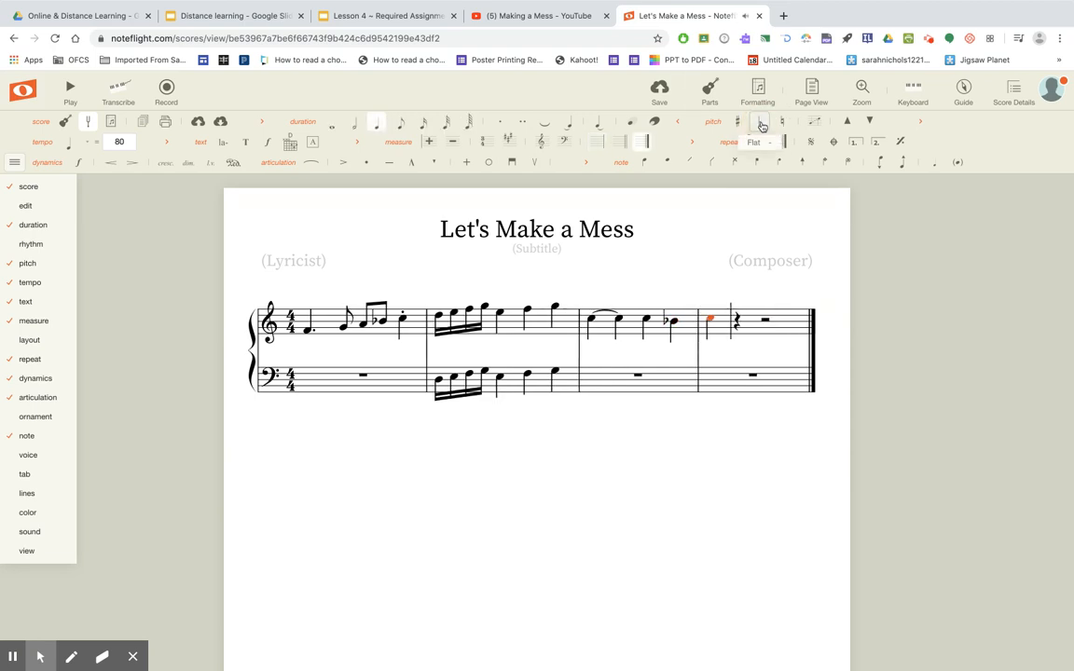
key("c")
key("c")
key("c")
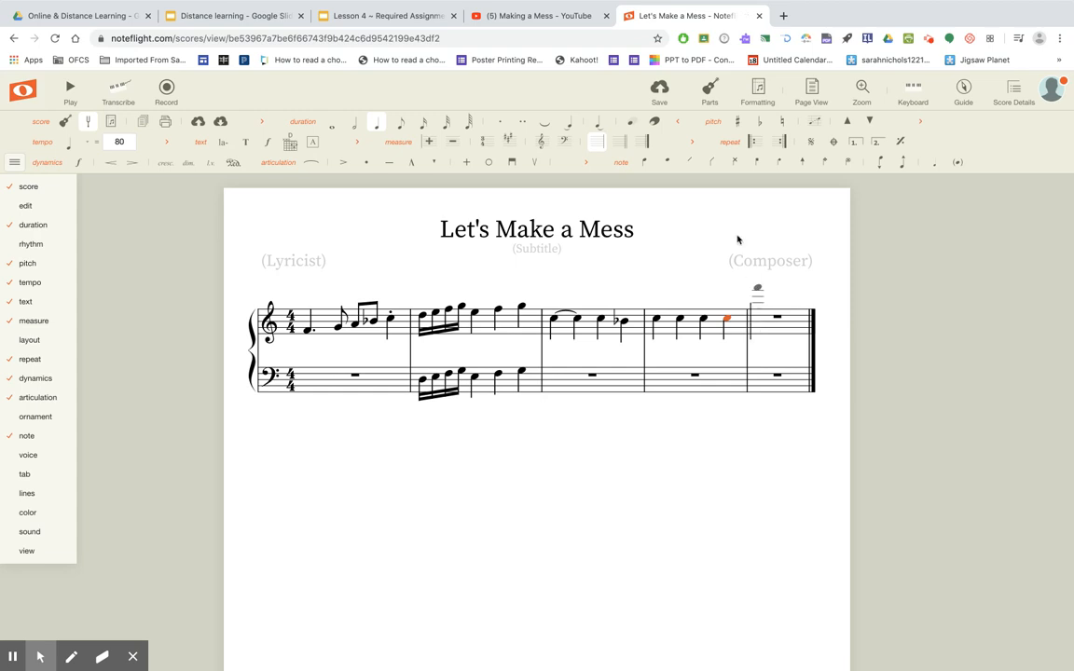
Step: Enter two dotted quarter-note Bs at the start of treble measure 5
mouse_move(29, 250)
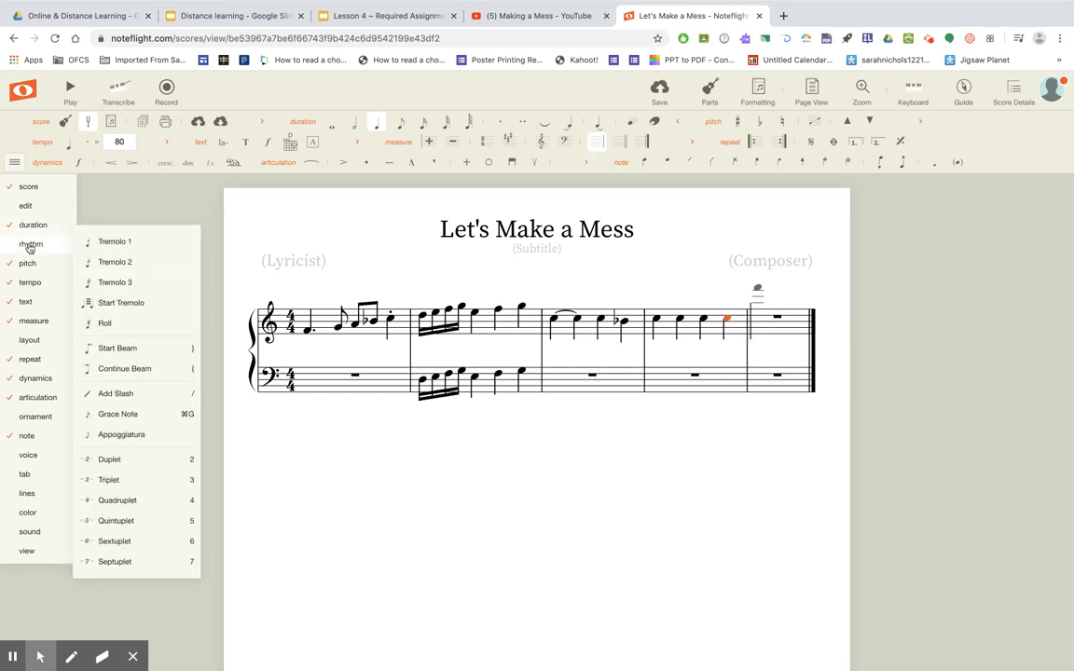
mouse_move(32, 227)
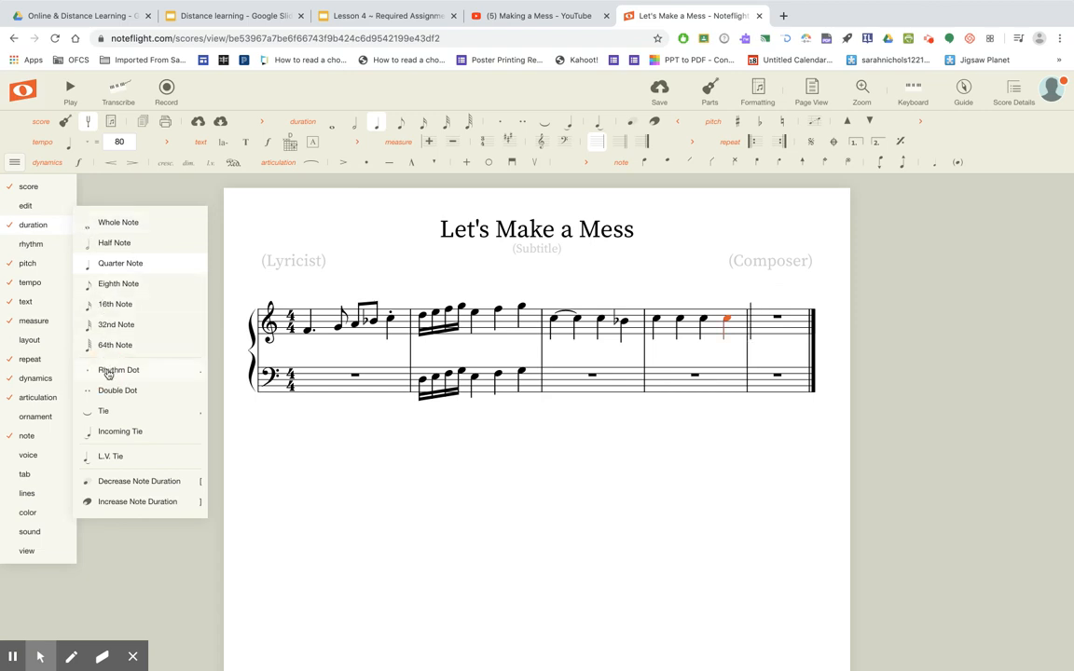
left_click(739, 322)
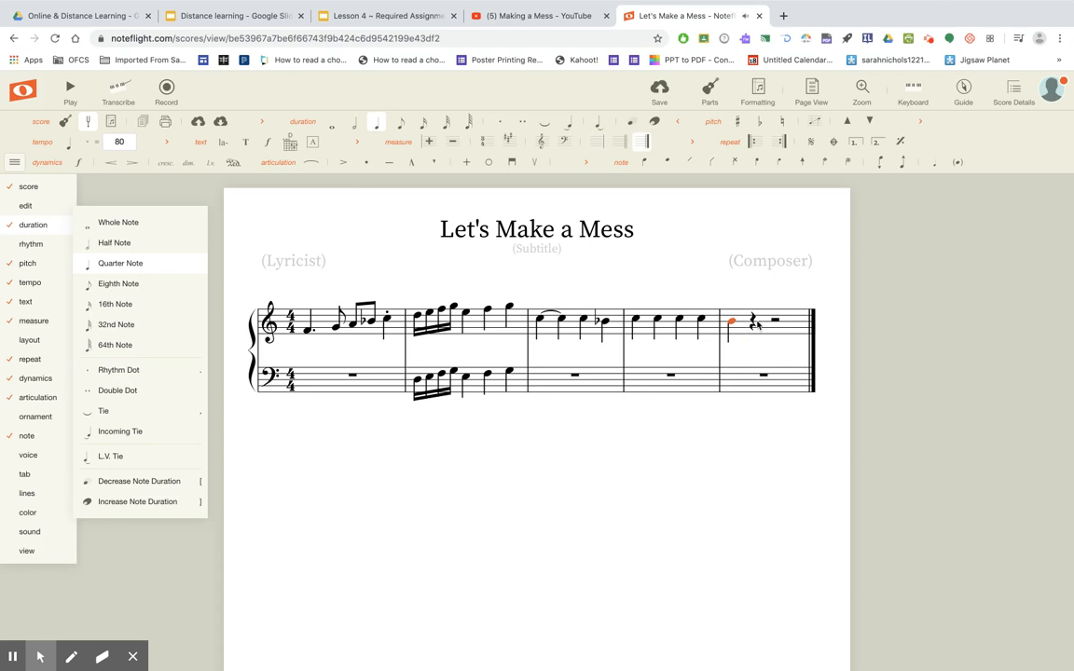
left_click(125, 373)
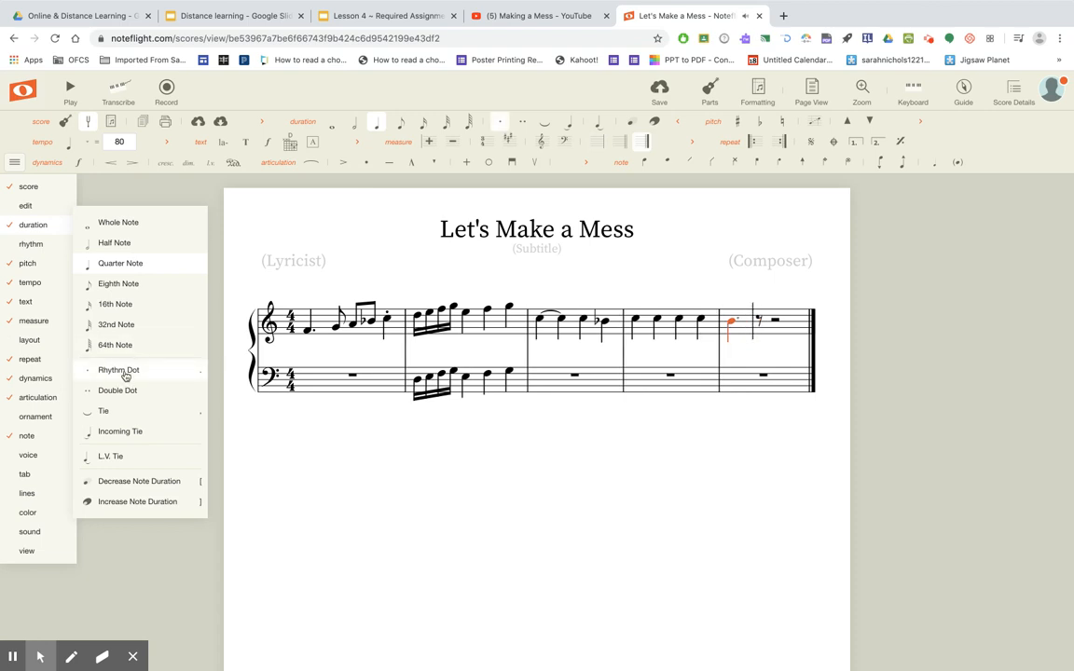
key("c")
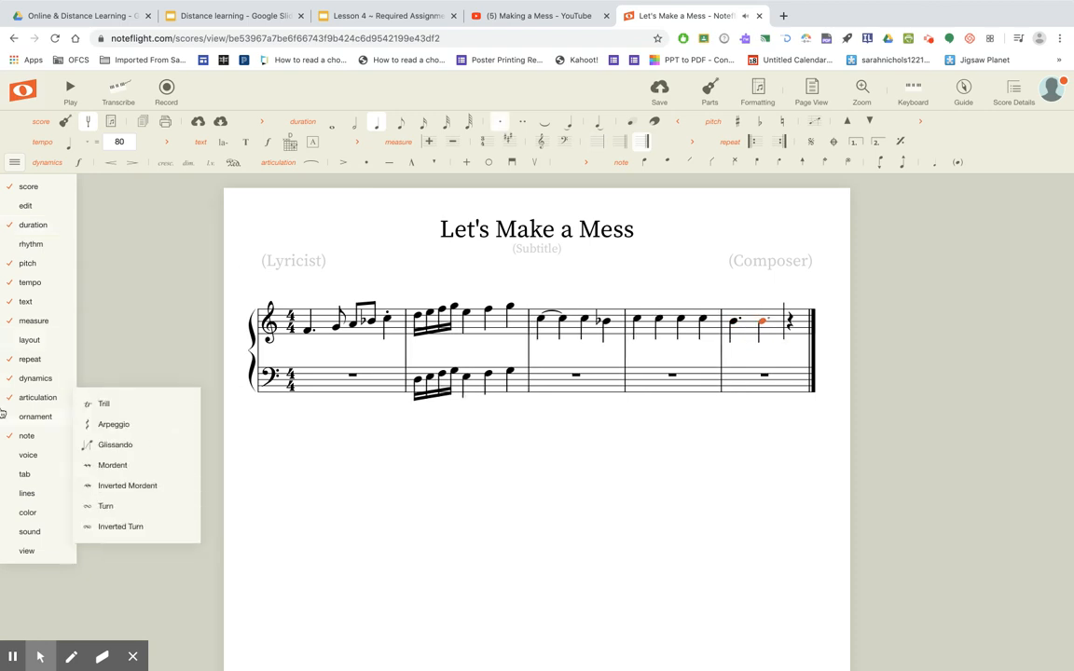
Step: Set the tempo at measure 5 to 120 quarter-note beats per minute
mouse_move(29, 287)
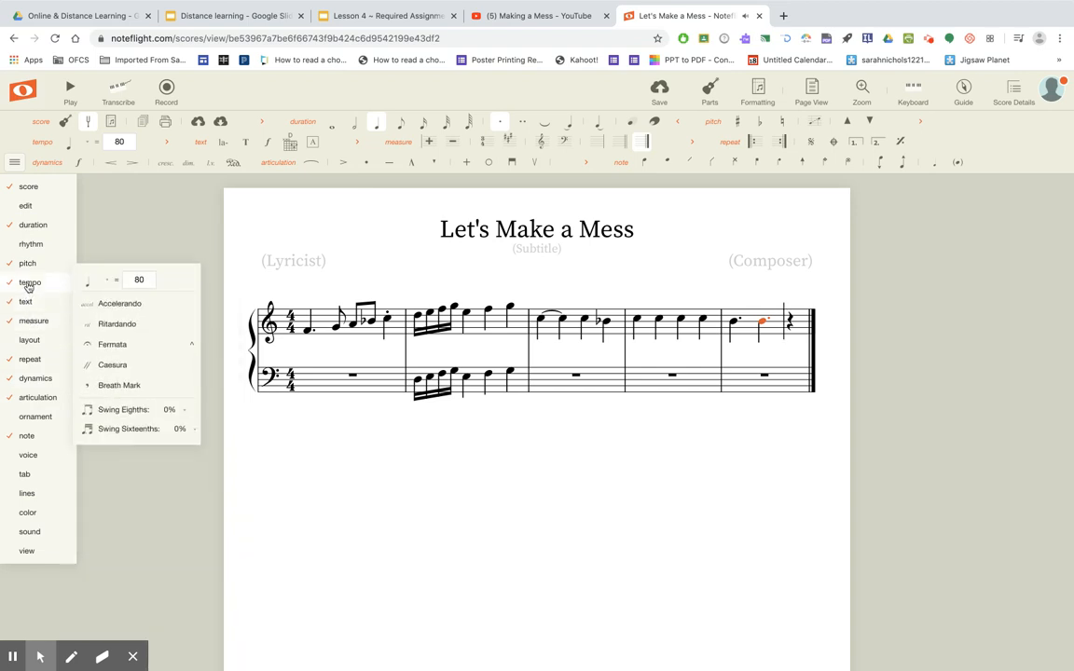
double_click(128, 280)
type("120")
left_click(178, 241)
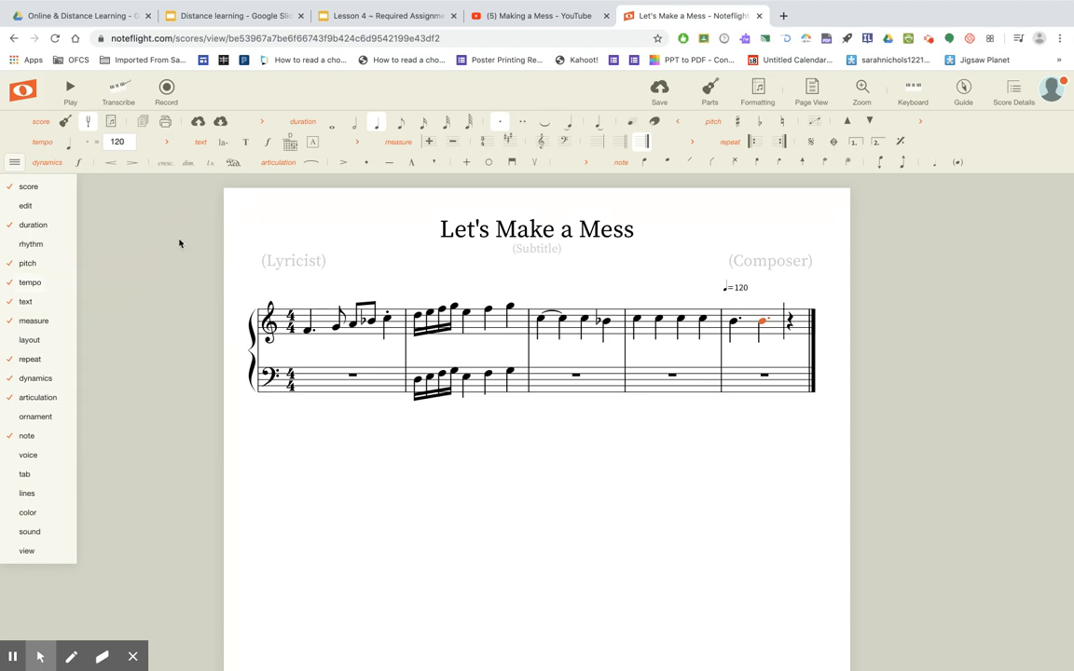
Step: Delete the tempo marking above measure 5
left_click(736, 289)
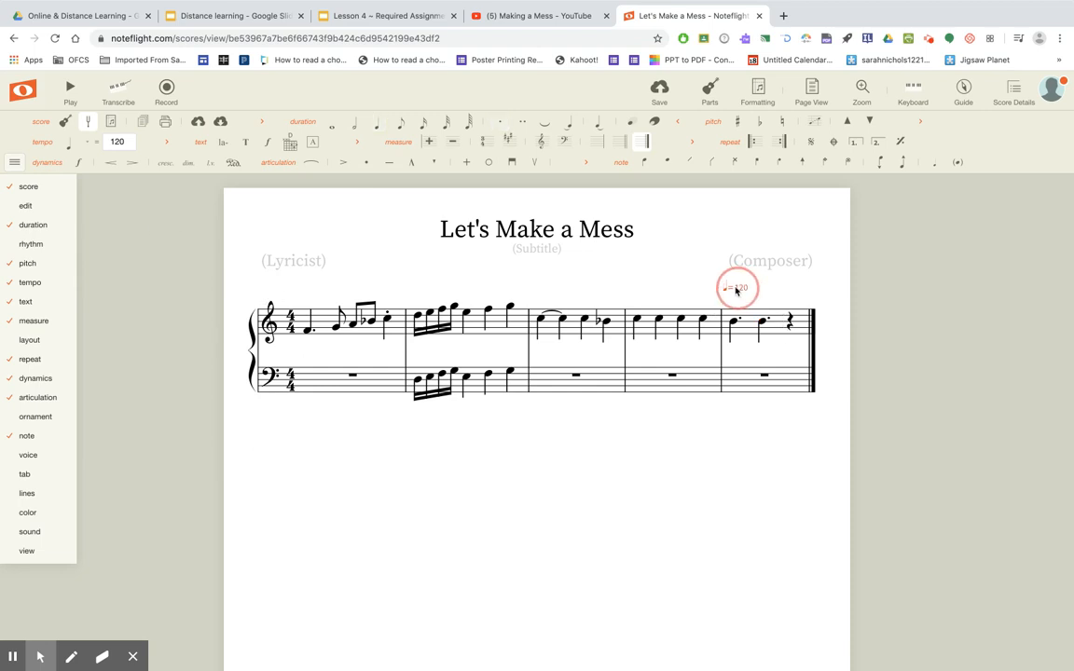
left_click(738, 289)
key("Delete")
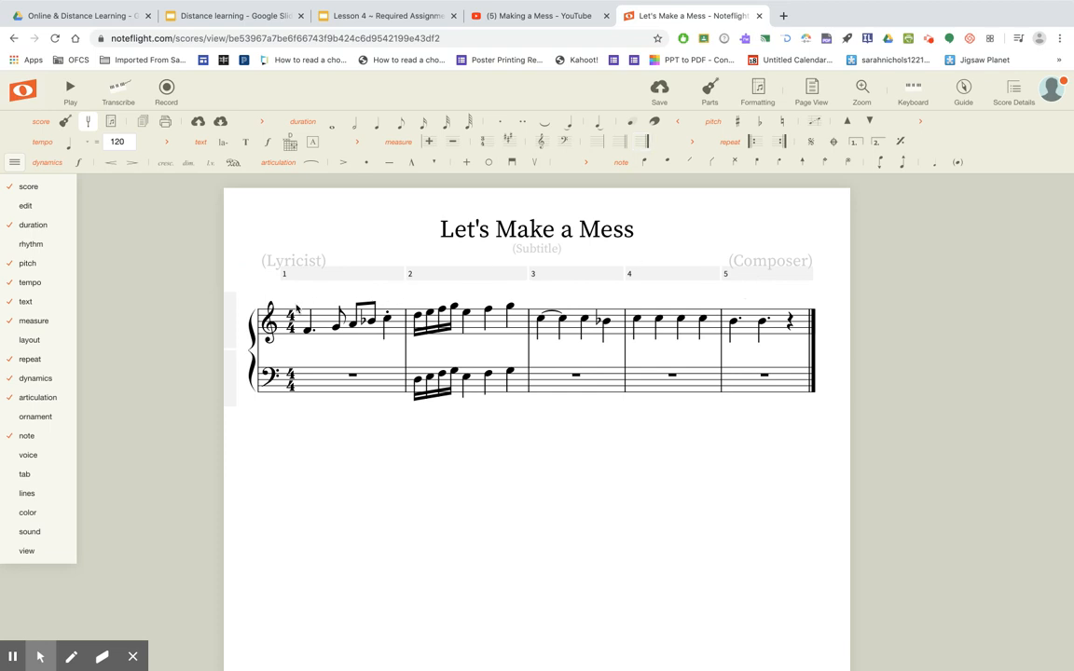
Step: Set the tempo of measure 1 to 120 quarter-note beats per minute
left_click(322, 316)
left_click(115, 142)
type("120")
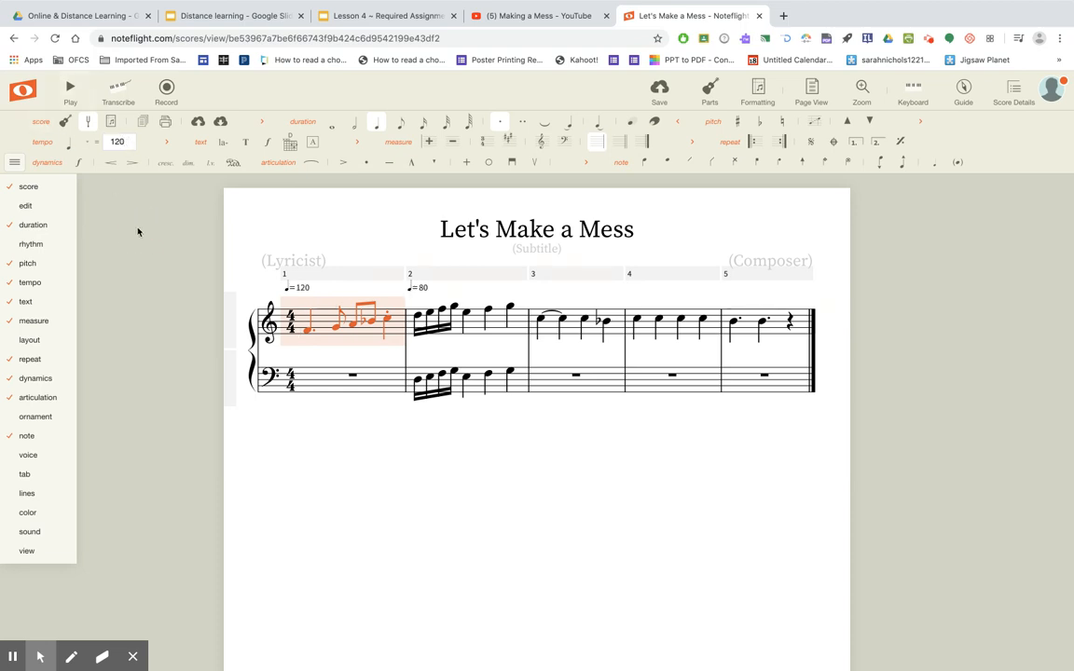
Step: Add a fermata to the second dotted quarter-note B in treble measure 5
left_click(30, 283)
left_click(30, 284)
left_click(762, 321)
mouse_move(40, 291)
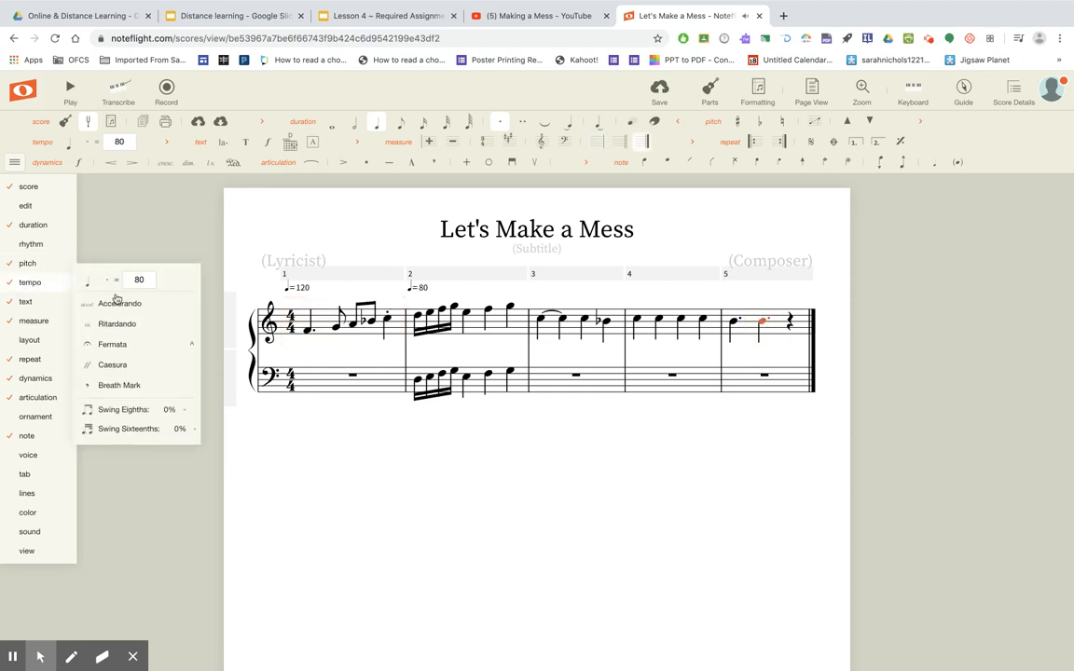
left_click(112, 344)
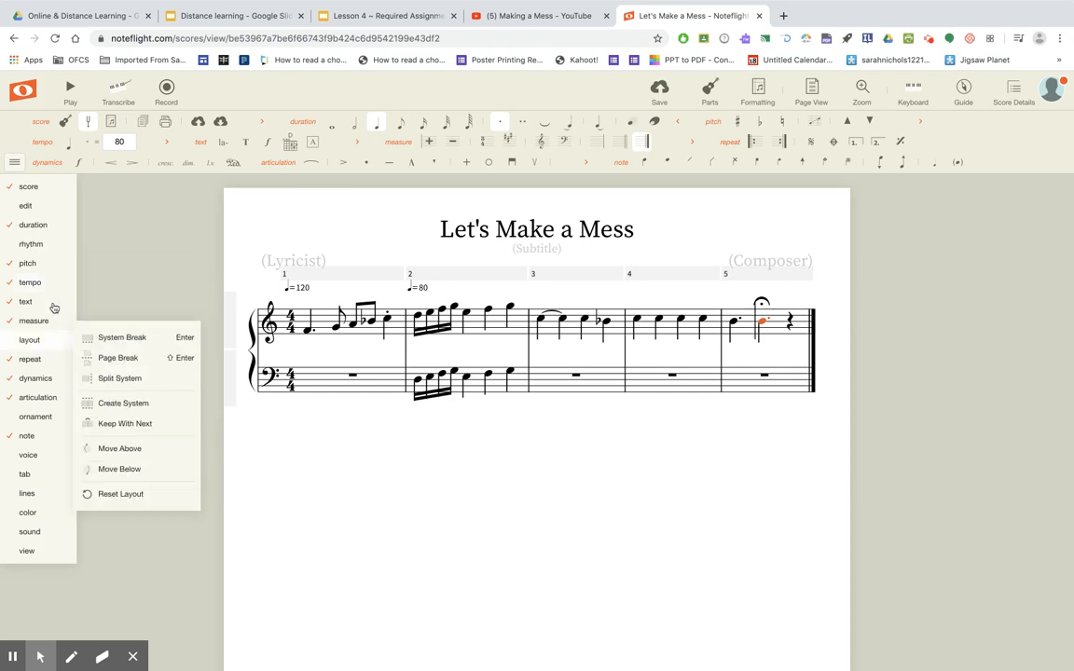
mouse_move(26, 189)
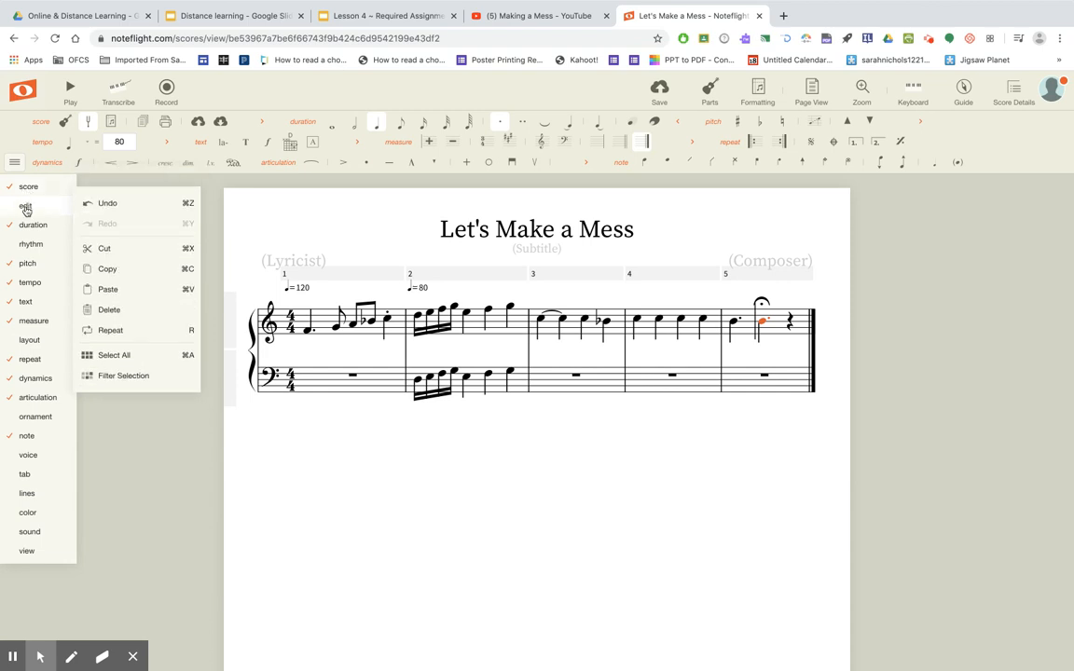
mouse_move(27, 229)
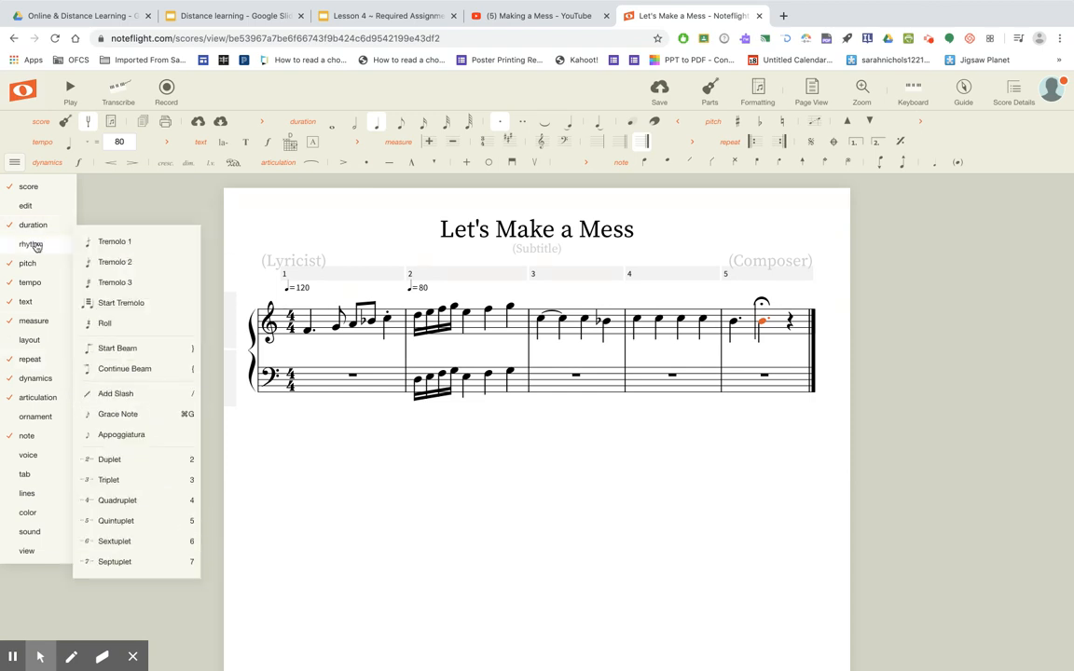
mouse_move(32, 264)
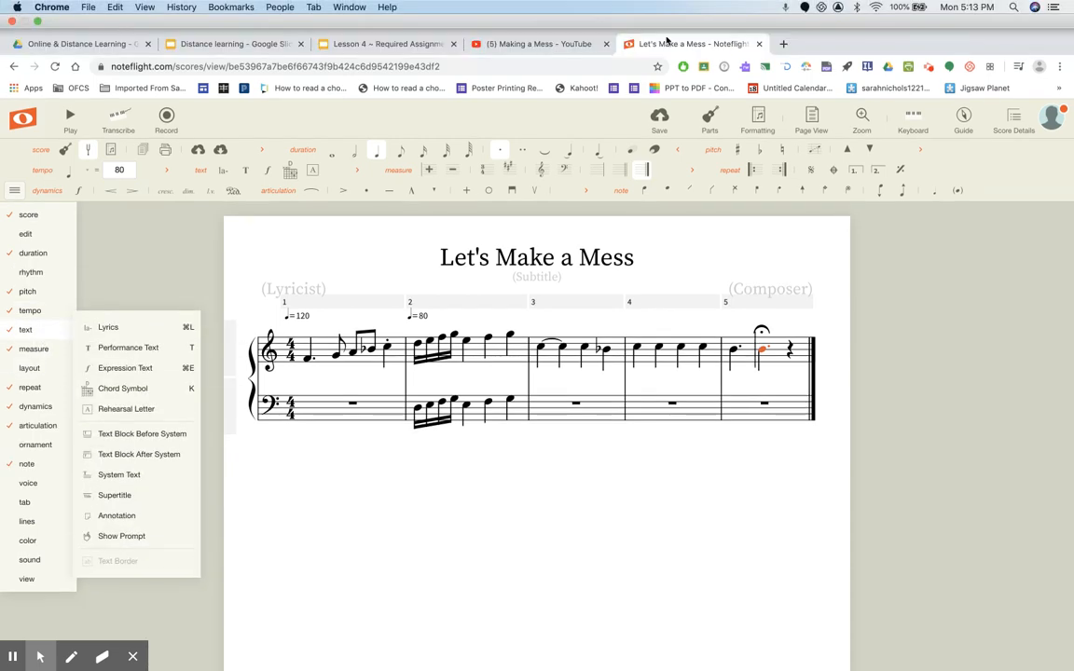
Step: Go back to the Making a Mess video on YouTube, resume playback, and pause at 4:02
left_click(528, 44)
left_click(37, 543)
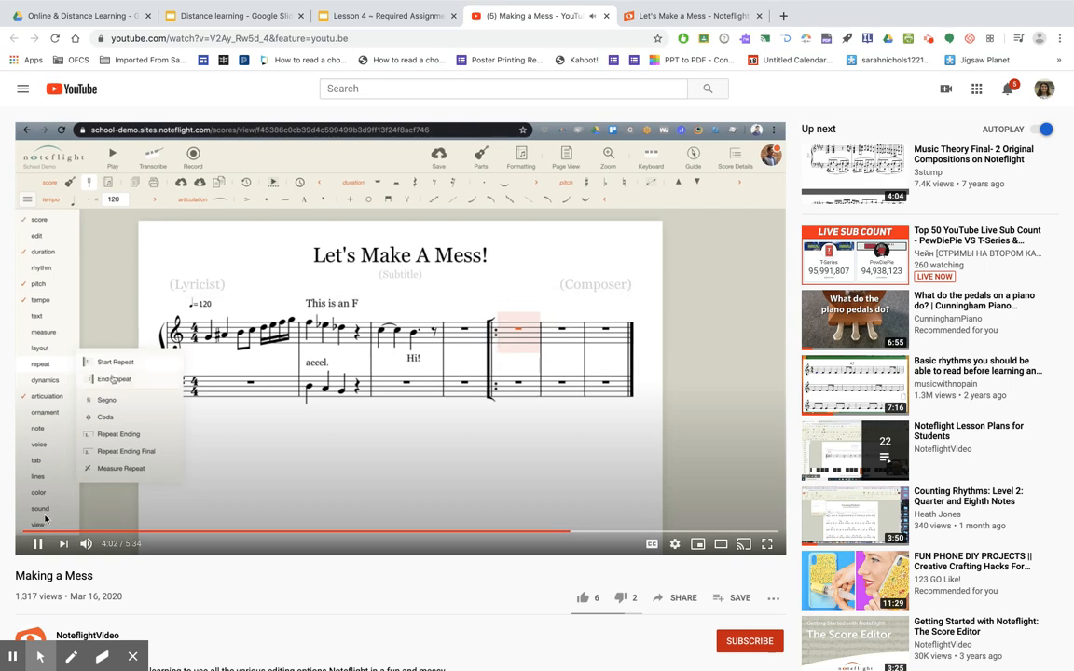
left_click(37, 544)
Step: Switch back to the Noteflight score and turn the final barline after measure 5 into an end repeat
left_click(630, 17)
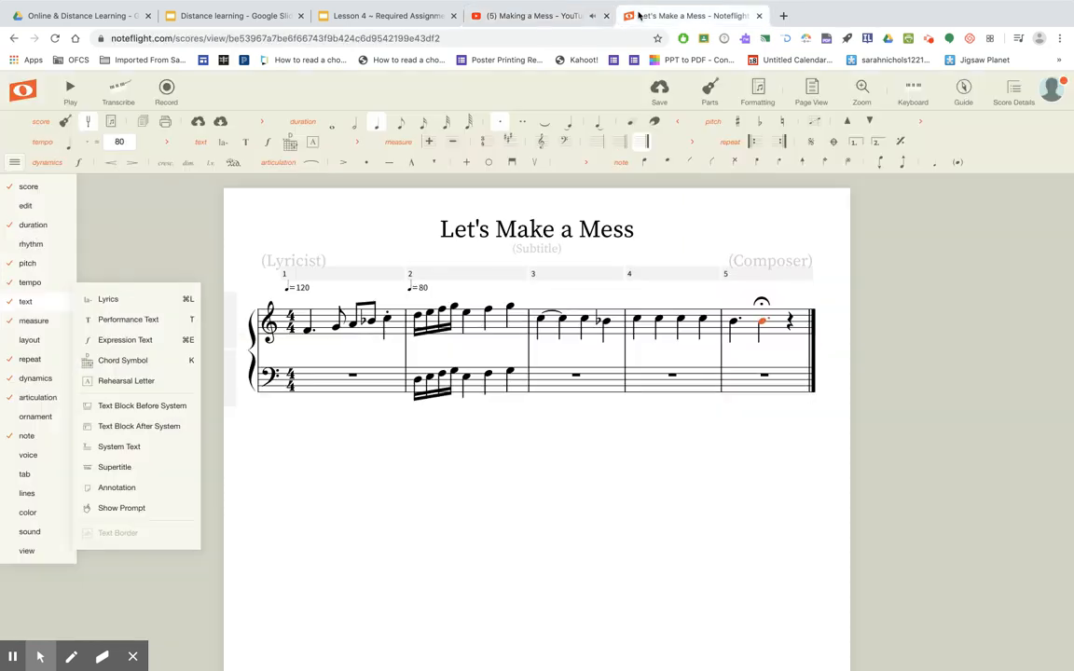
left_click(813, 324)
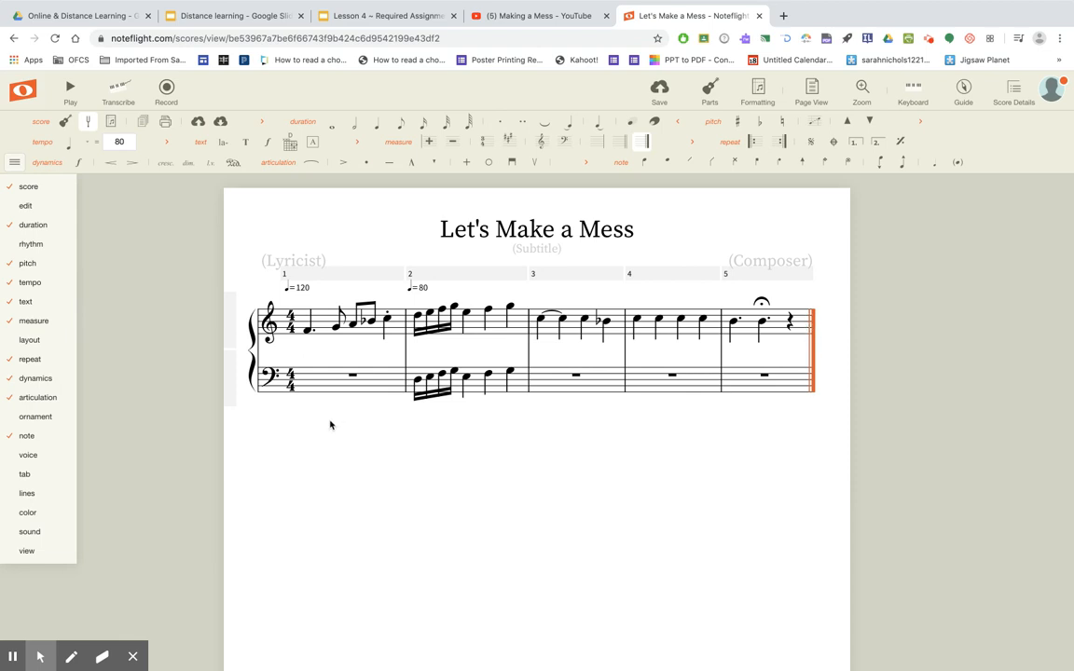
mouse_move(38, 360)
left_click(124, 377)
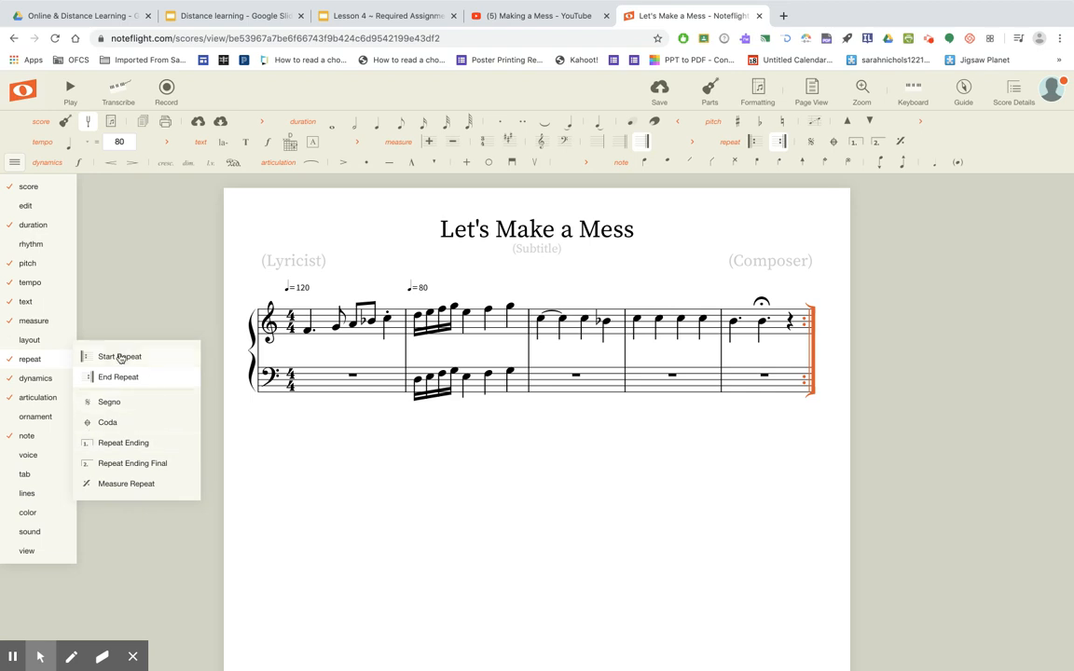
left_click(746, 386)
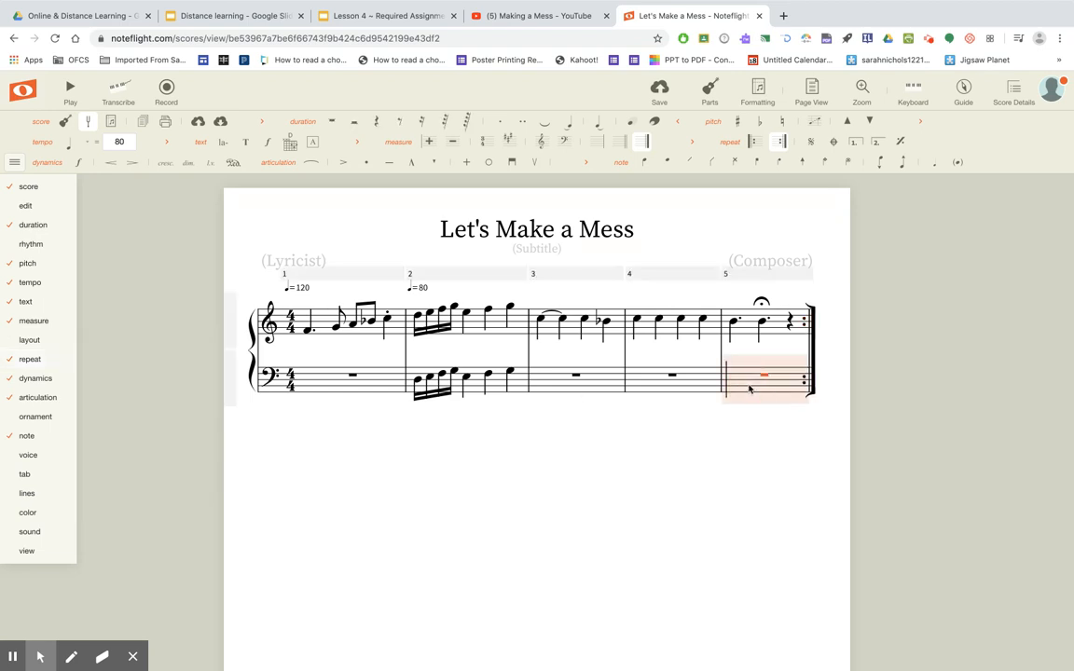
Step: Add the lyrics "i'm mak ing a mess!" under the treble notes of measure 1, one syllable per note
left_click(326, 323)
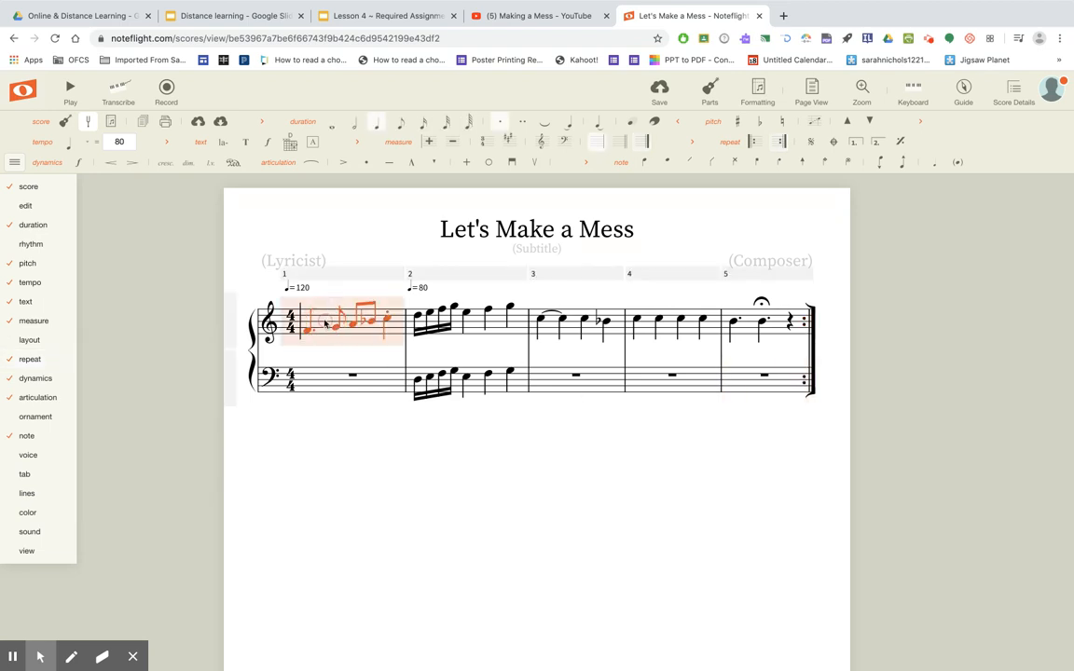
mouse_move(30, 301)
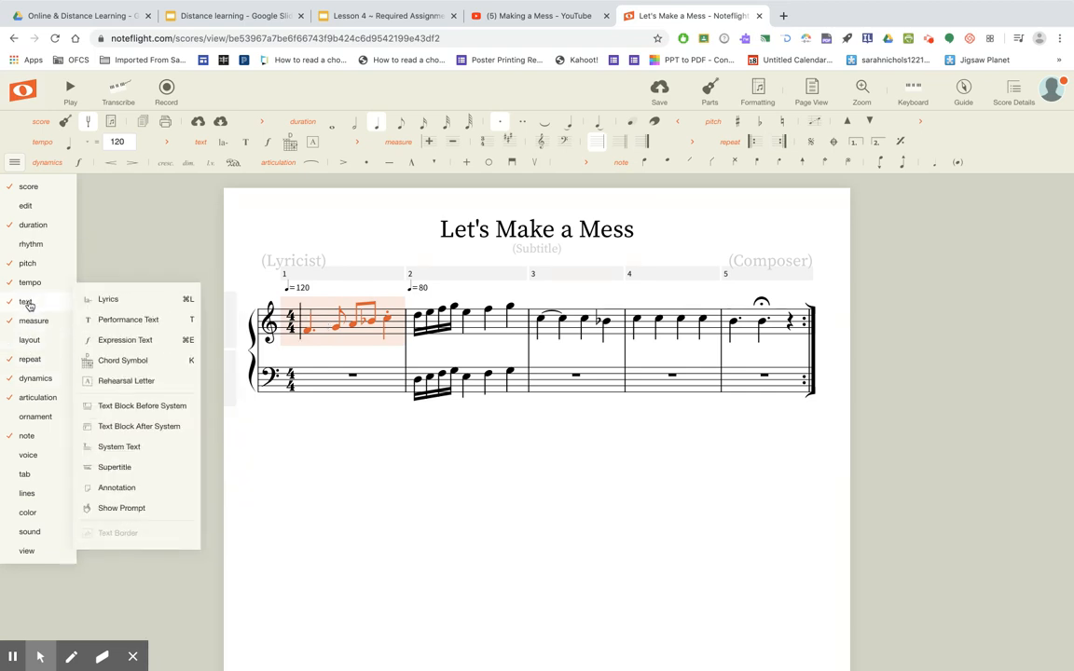
left_click(109, 299)
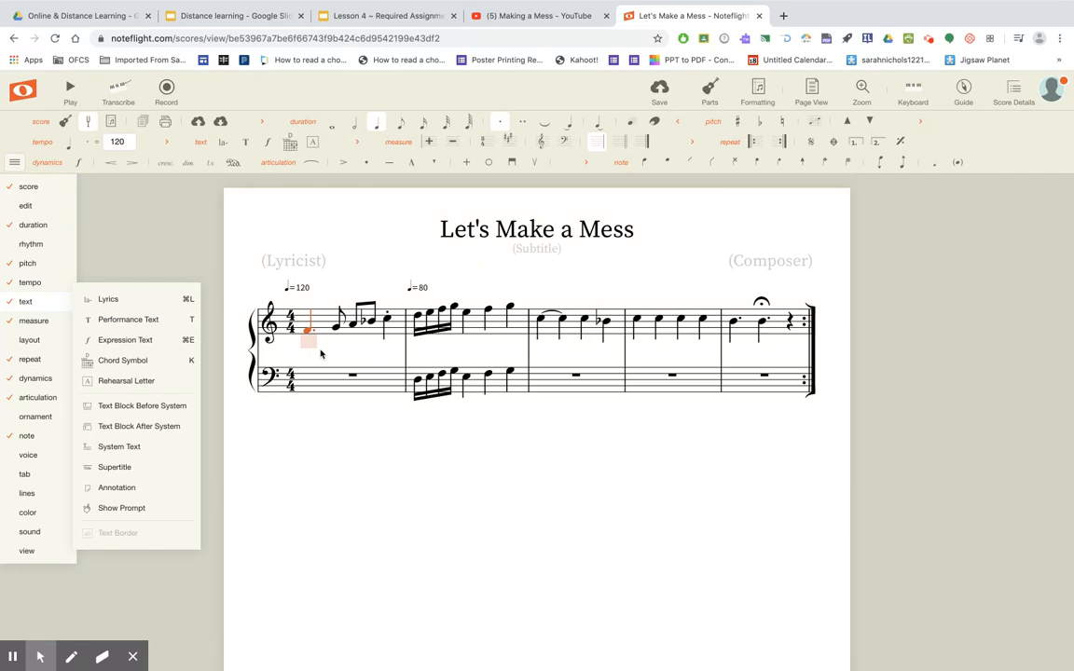
type("i'm")
key("space")
type("ma")
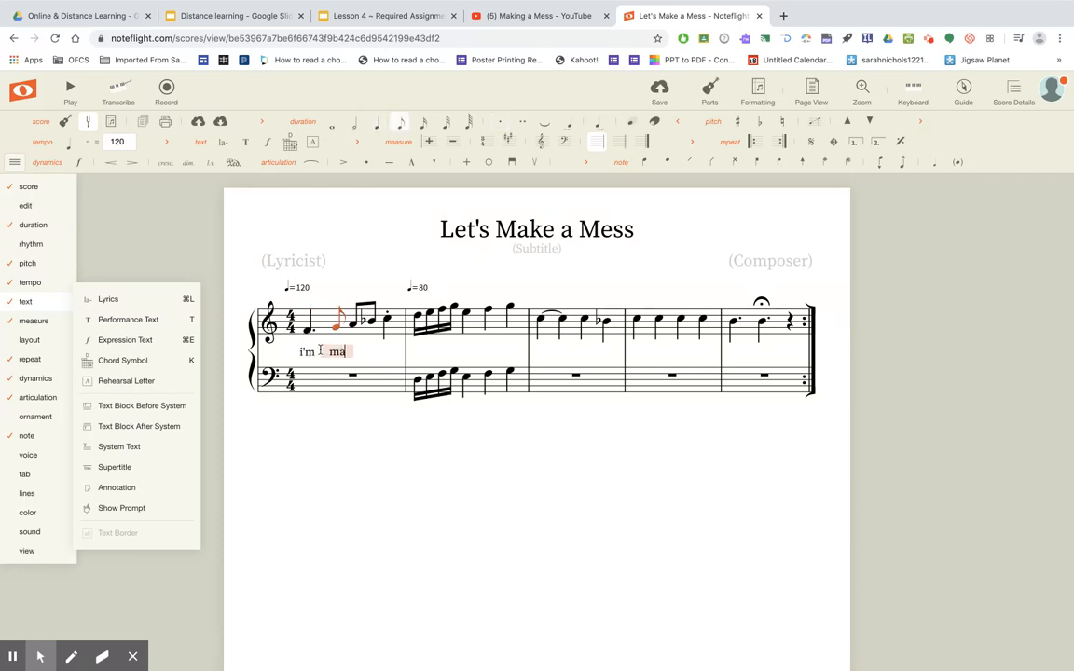
type("k=")
key("BackSpace")
key("space")
type("ing")
key("space")
type("a")
key("space")
type("mess!")
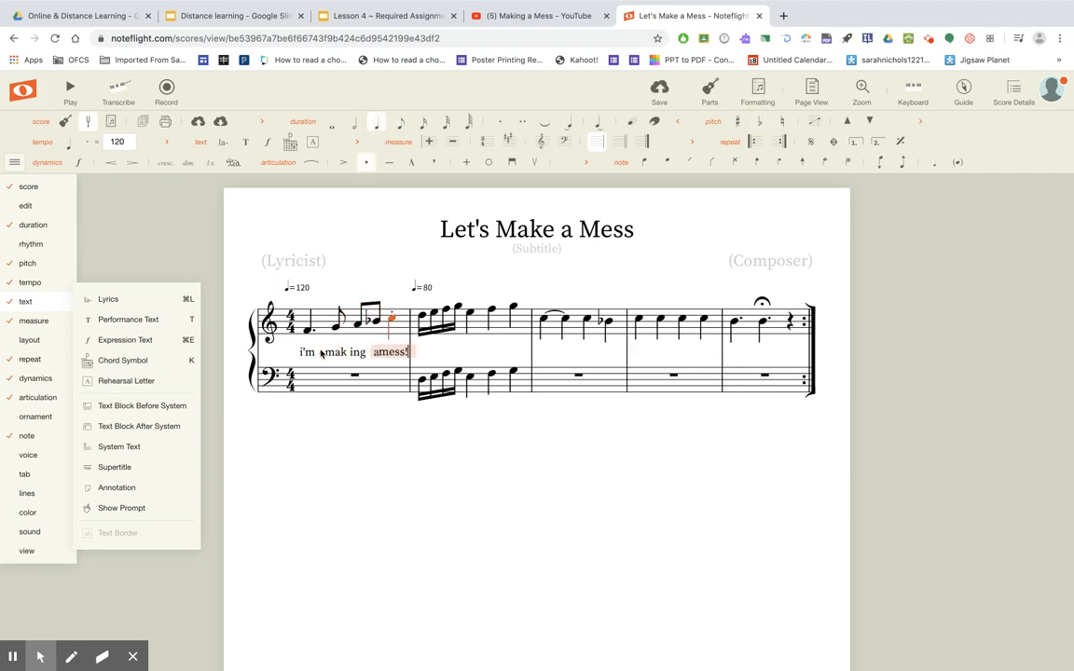
left_click(338, 436)
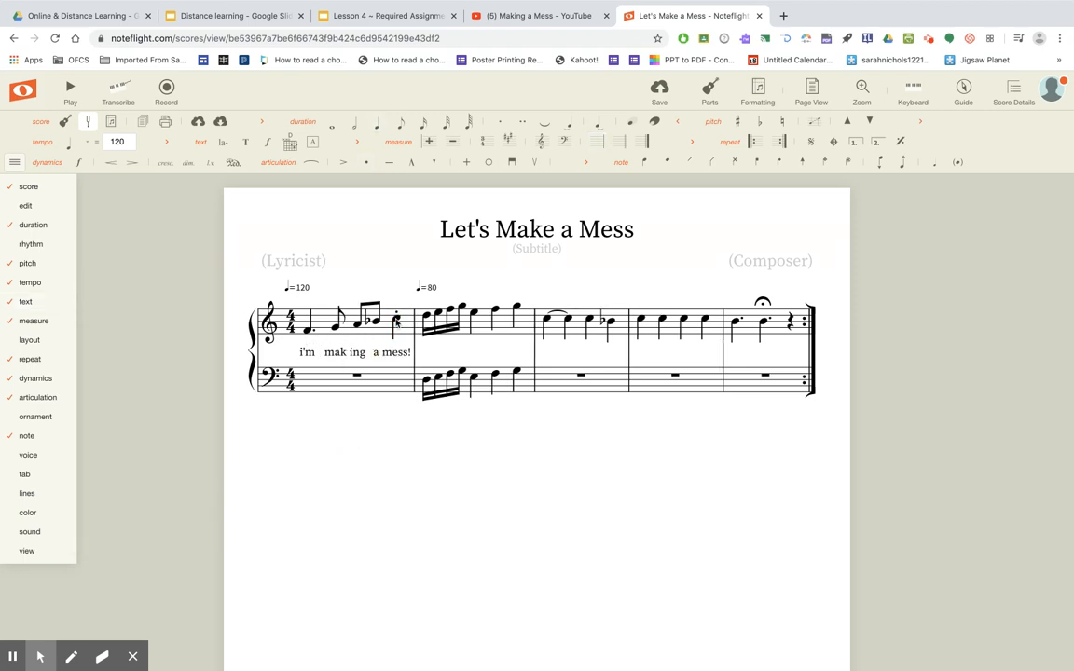
Step: Fill in the score's composer field with the composer's name
left_click(759, 262)
type("Mrs. Acosta")
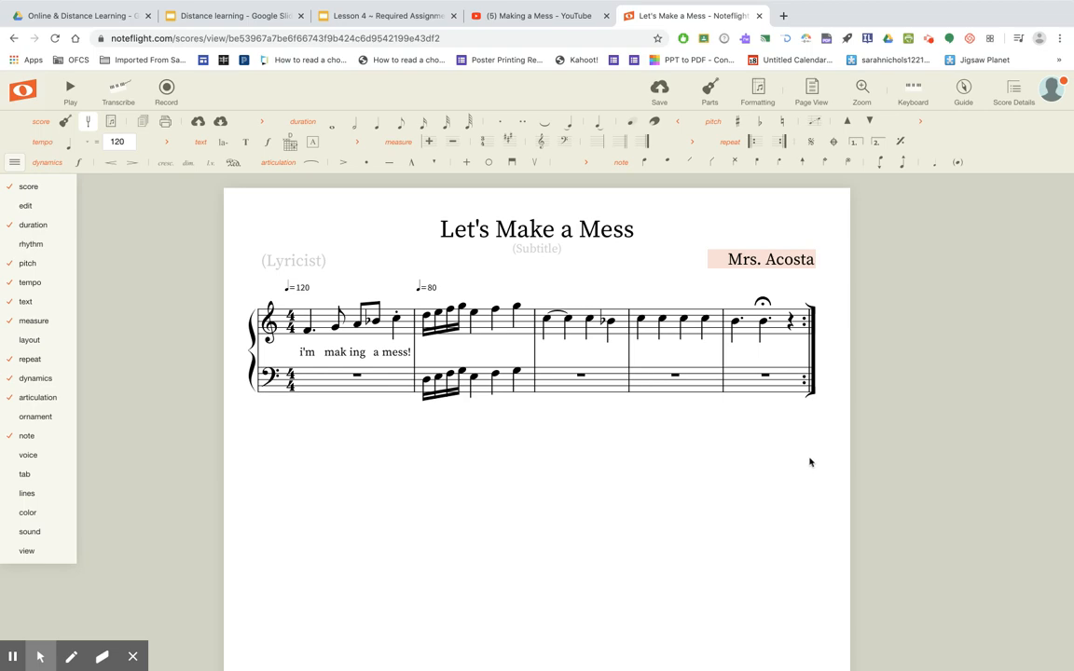
Step: Go back to the Making a Mess video on YouTube and watch it in short sections, pausing at 4:51
left_click(685, 447)
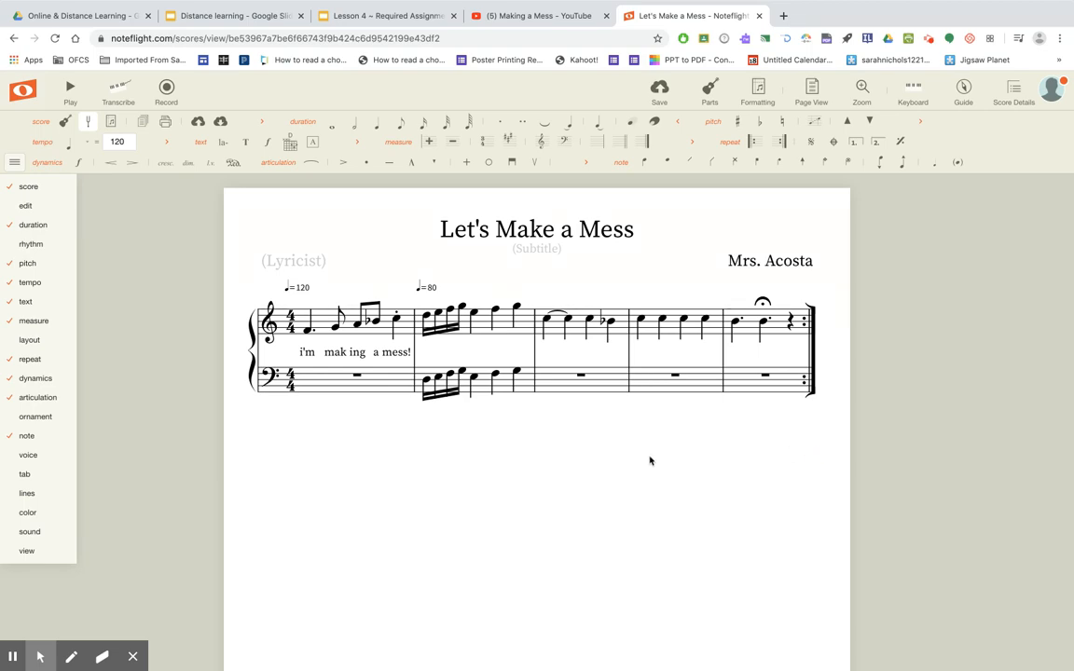
left_click(491, 17)
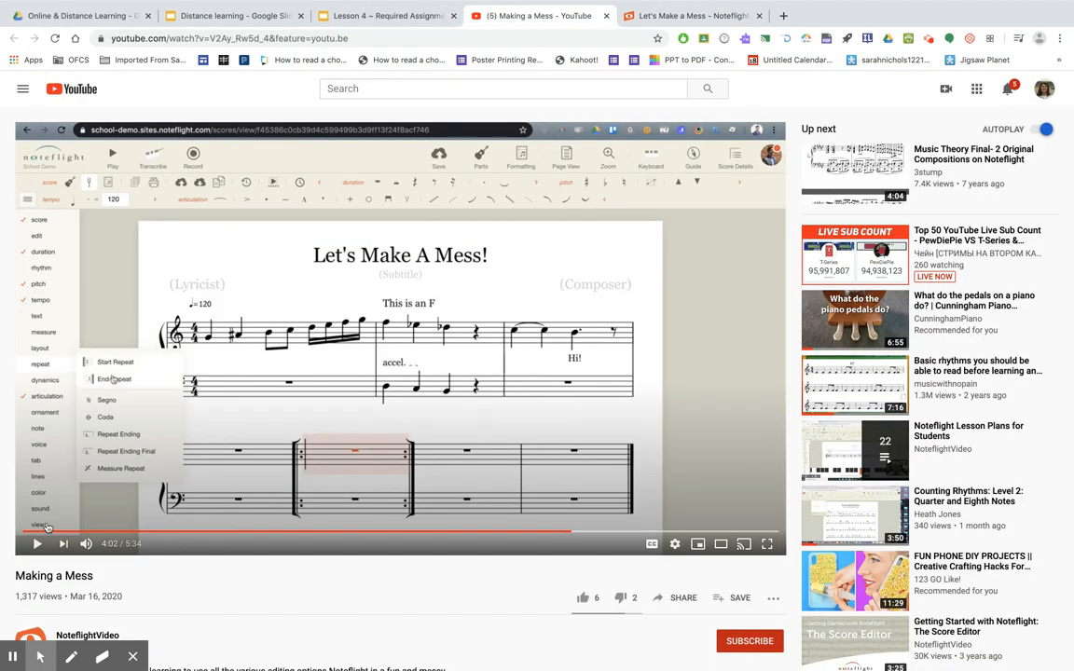
left_click(37, 544)
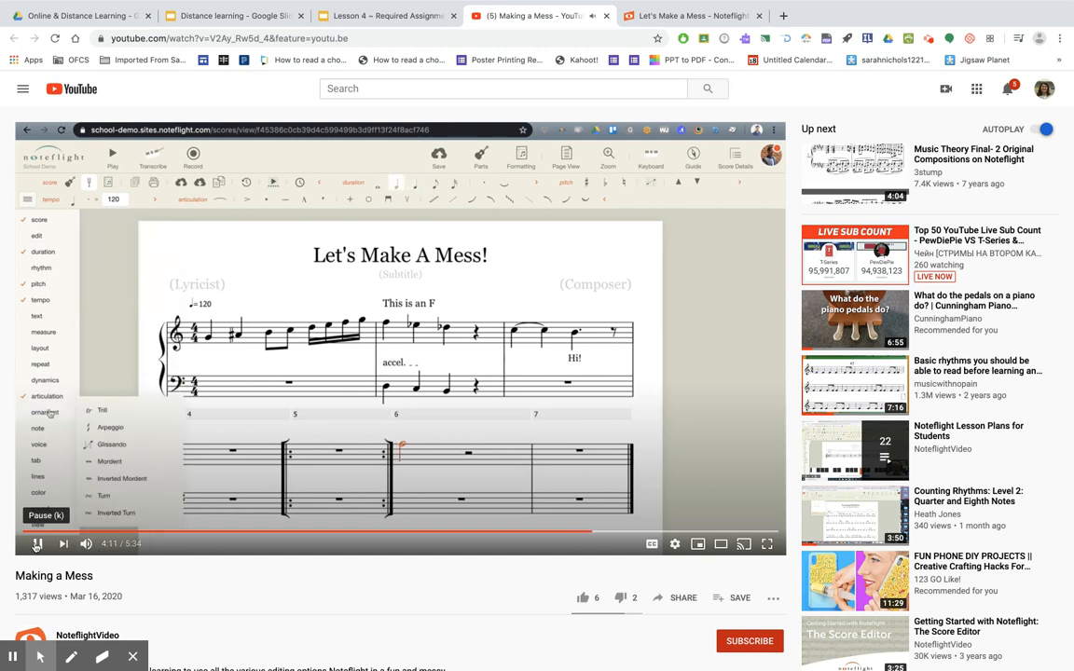
left_click(36, 545)
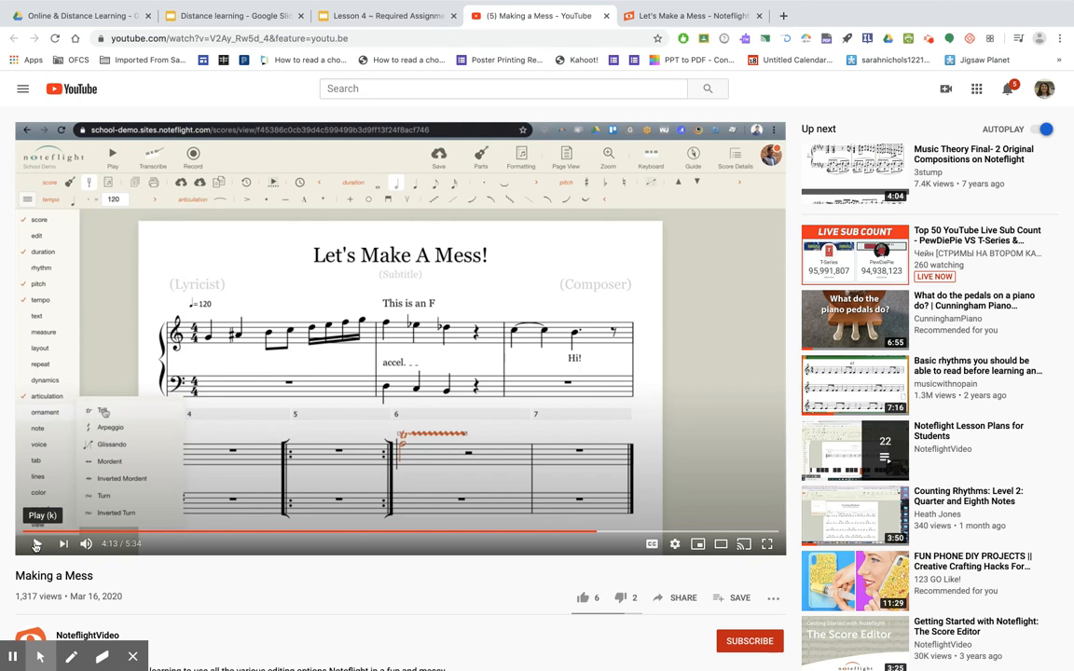
left_click(36, 545)
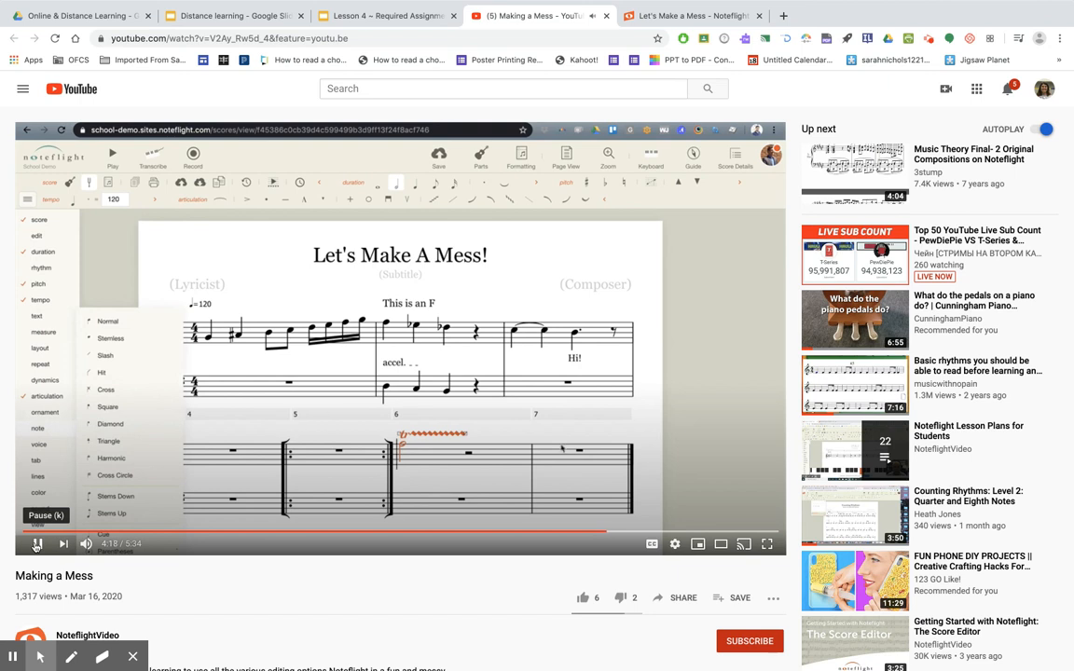
left_click(36, 544)
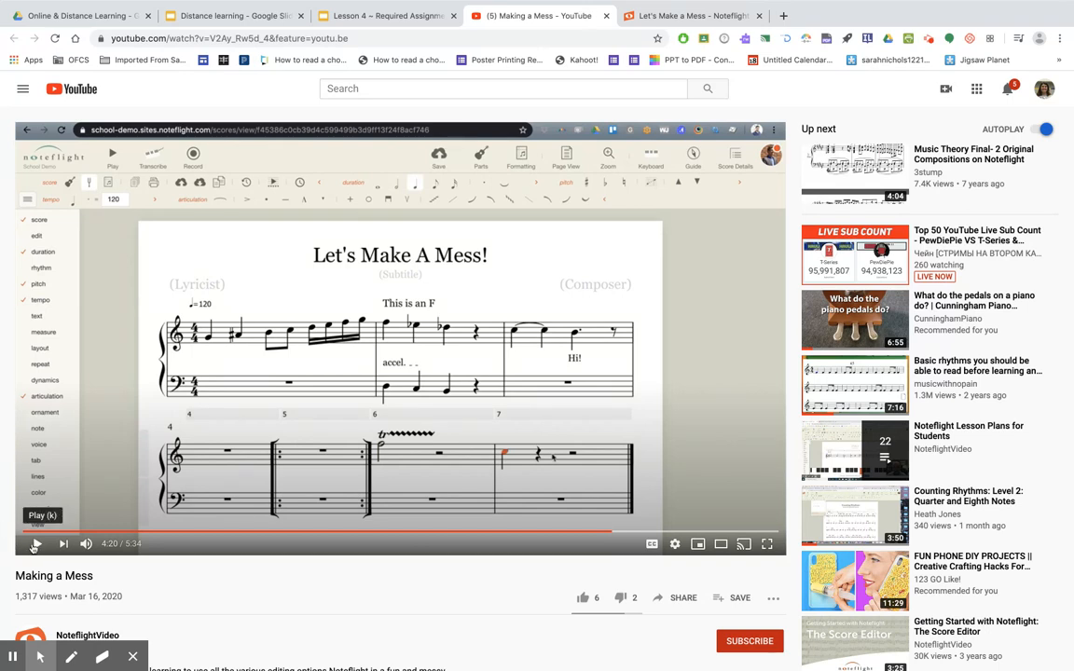
left_click(36, 545)
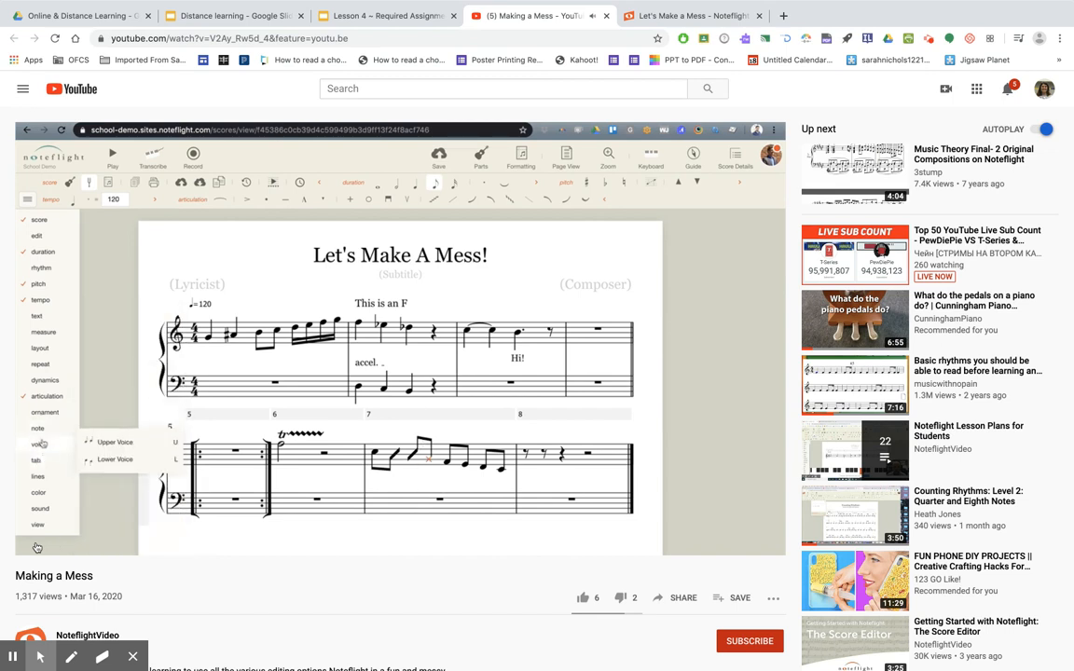
mouse_move(38, 549)
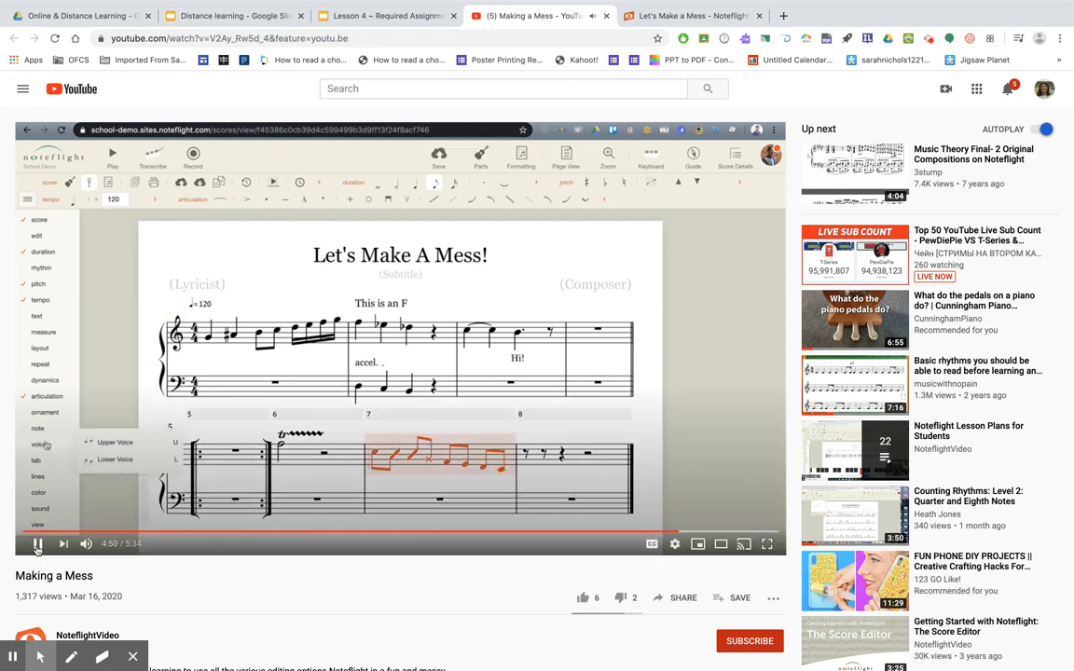
left_click(37, 549)
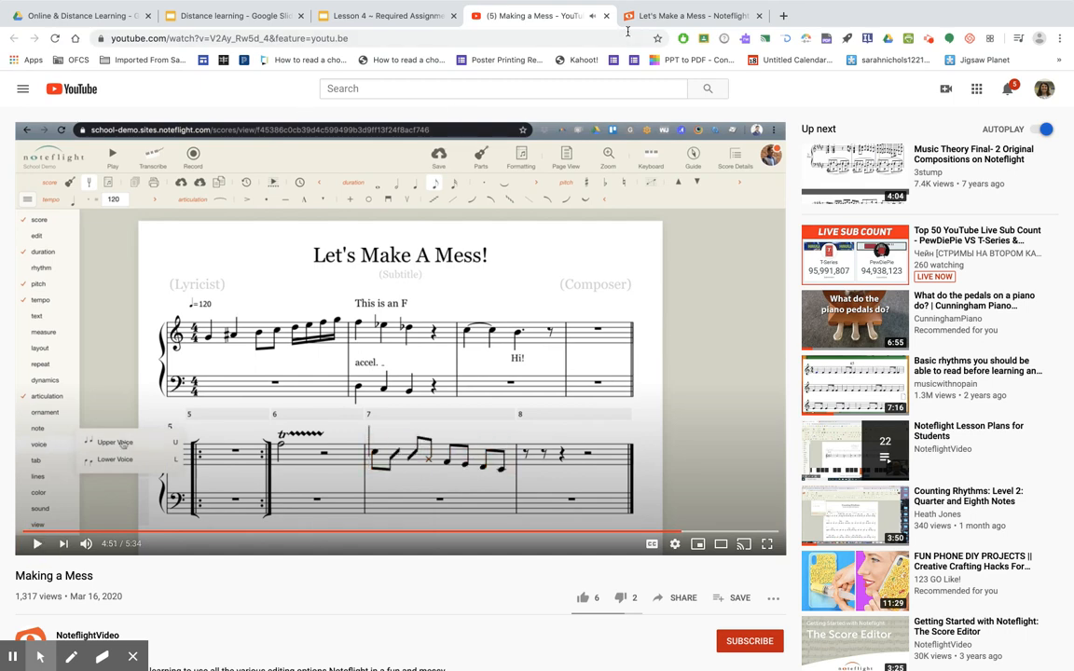
Step: Switch back to the Noteflight score and start a lower voice in the treble staff of measure 1
left_click(664, 19)
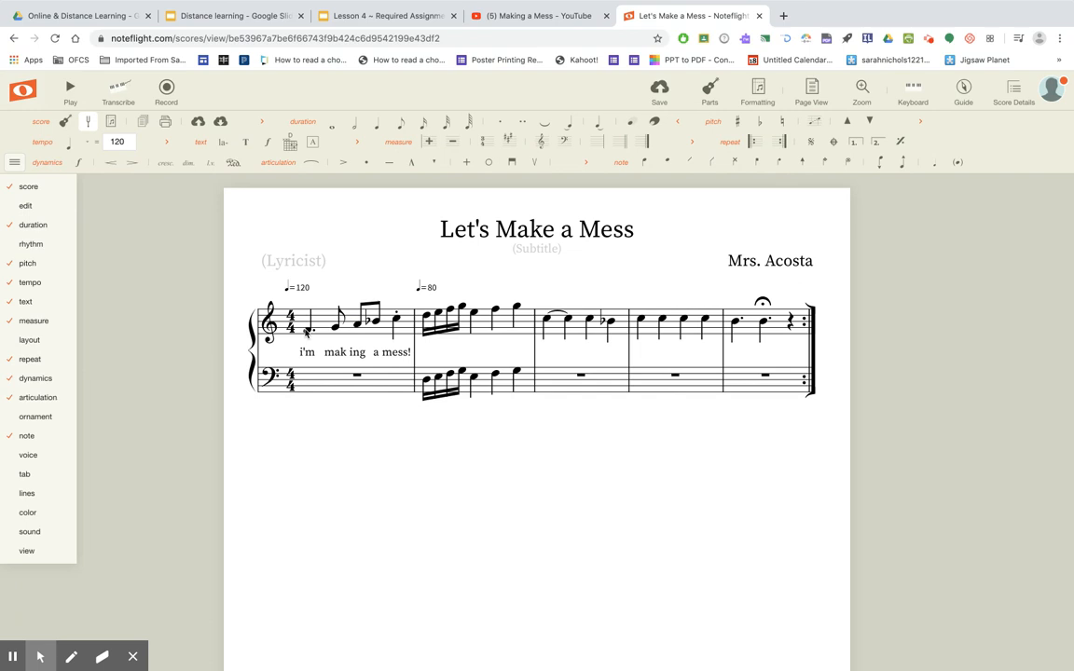
left_click(324, 318)
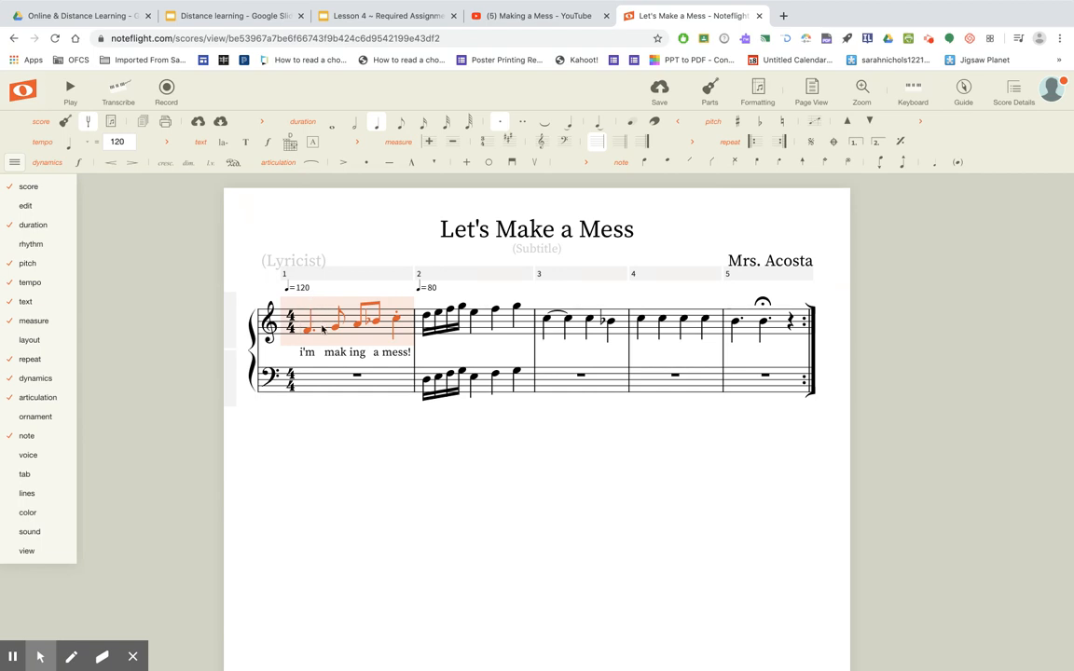
left_click(310, 333)
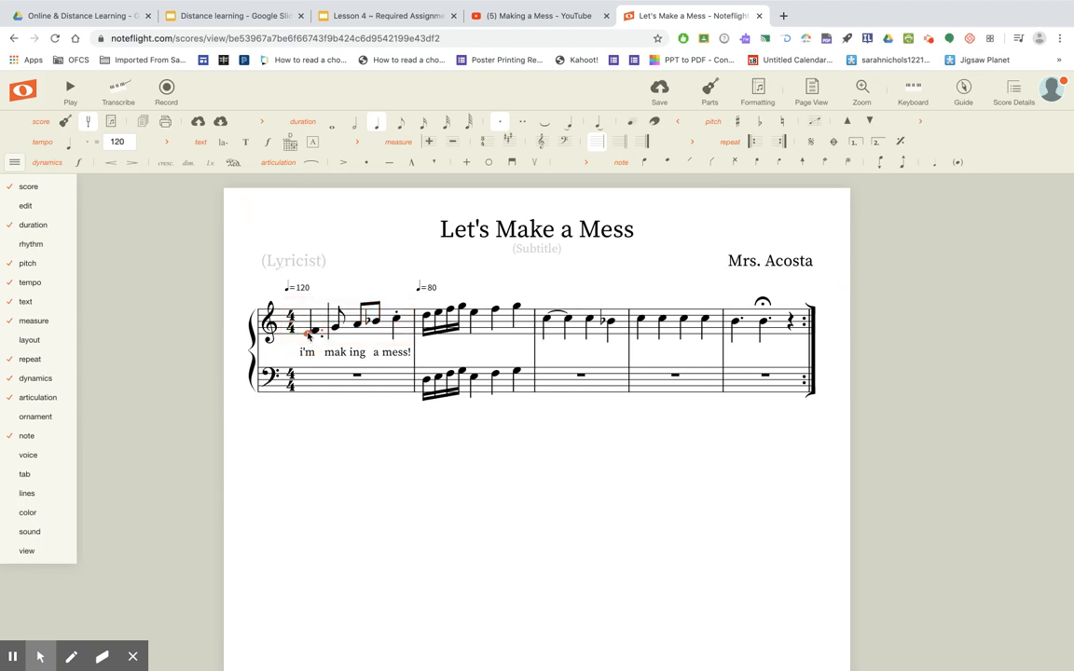
left_click(308, 335)
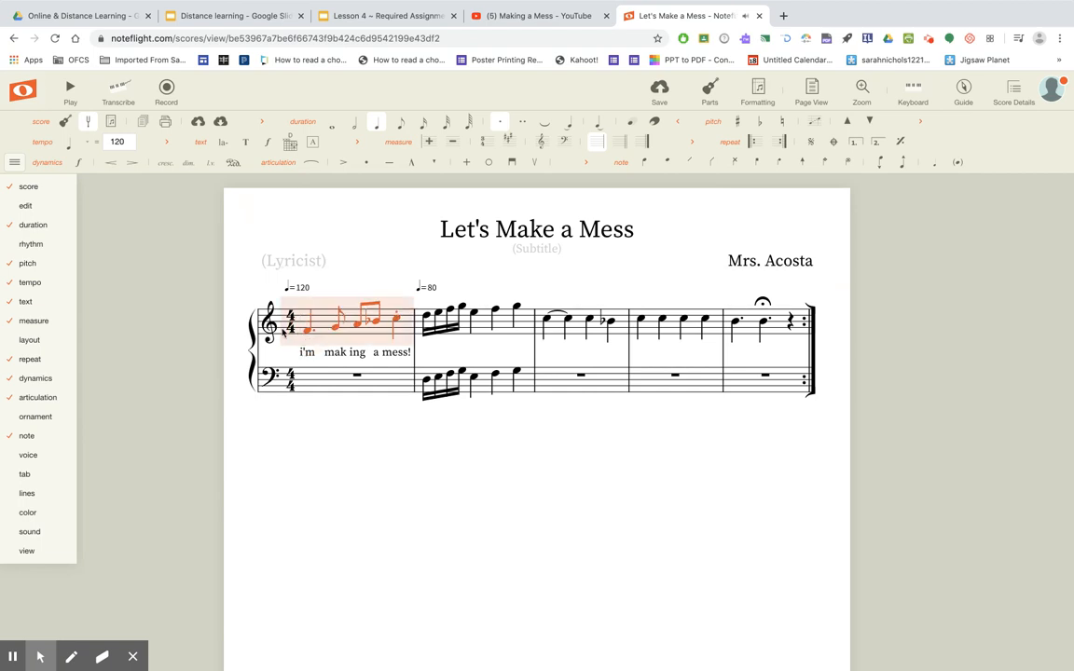
mouse_move(31, 457)
left_click(103, 473)
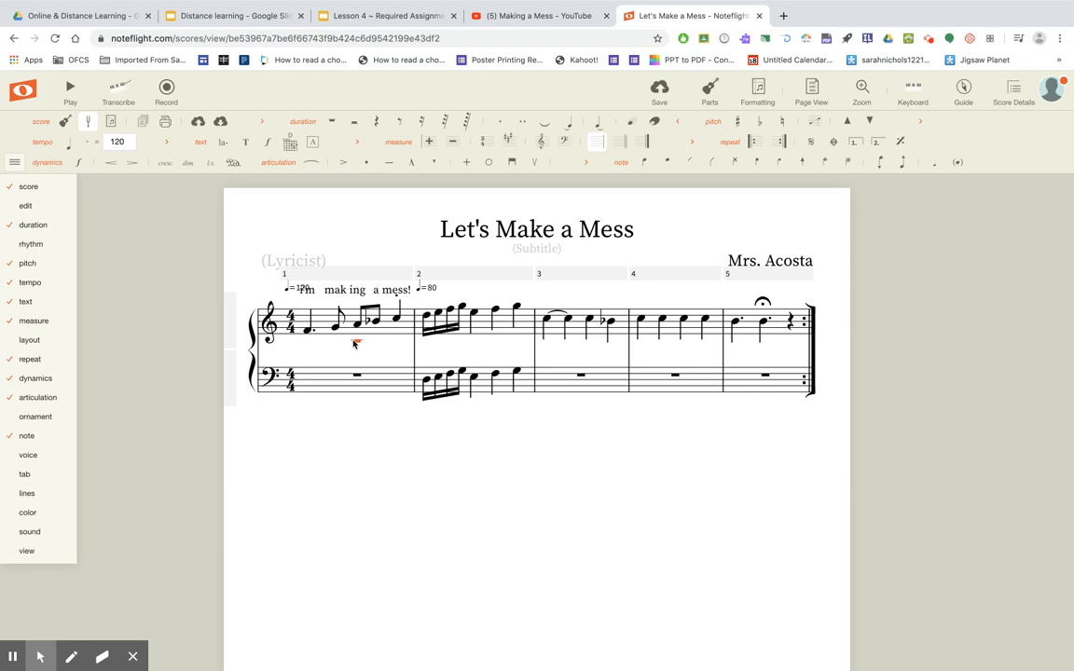
Step: Enter the quarter notes C, D, E and F in the lower voice of measure 1
key("c")
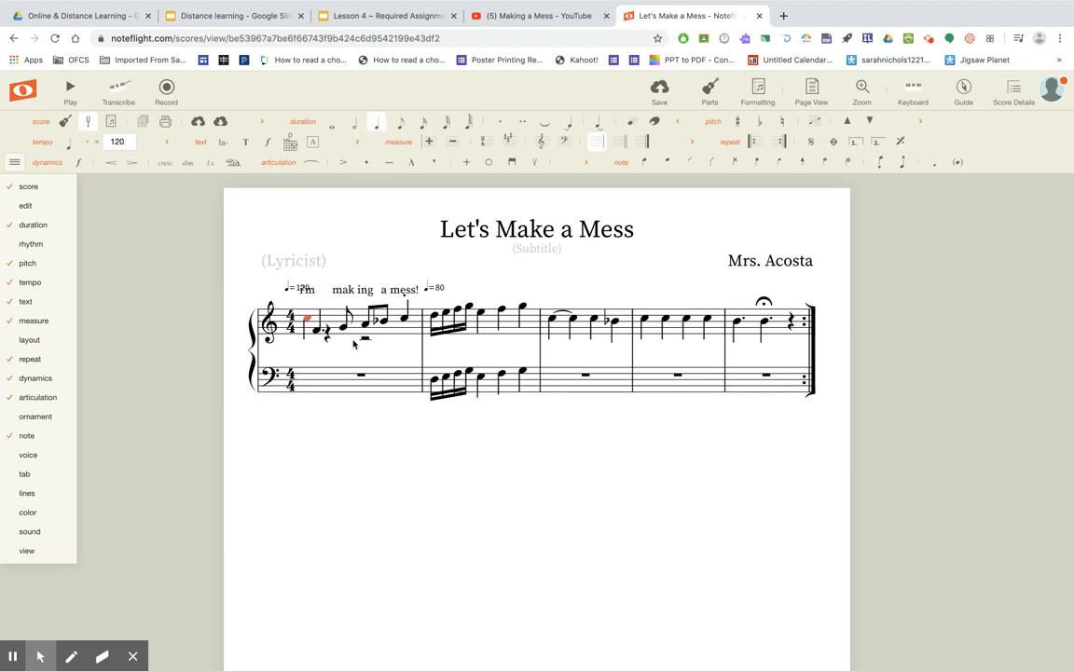
key("a")
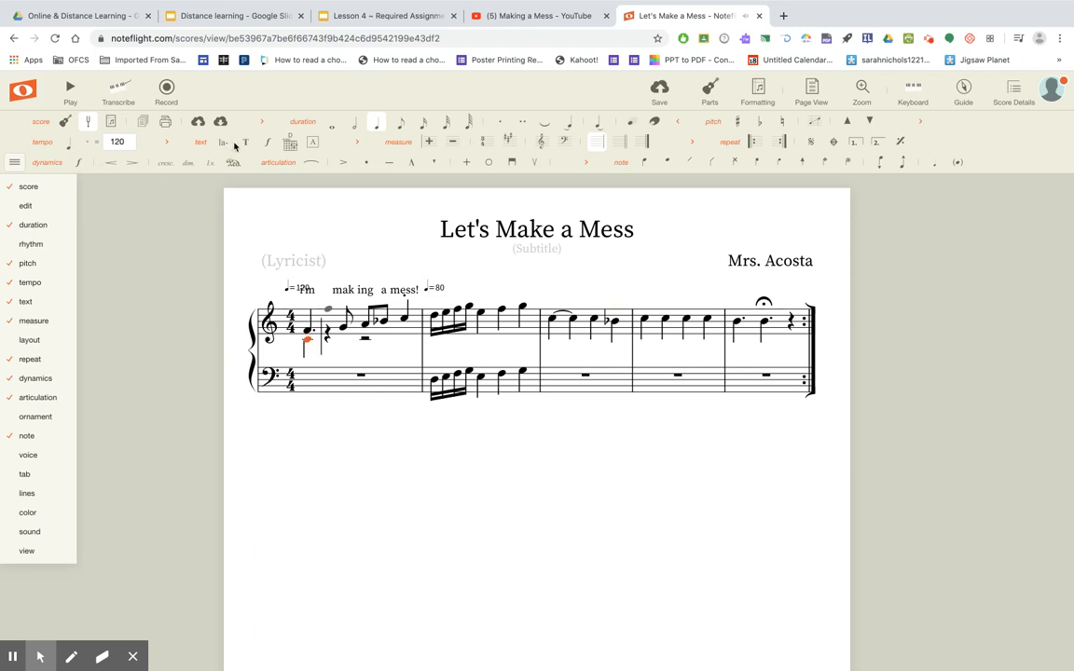
key("Right")
key("e")
key("f")
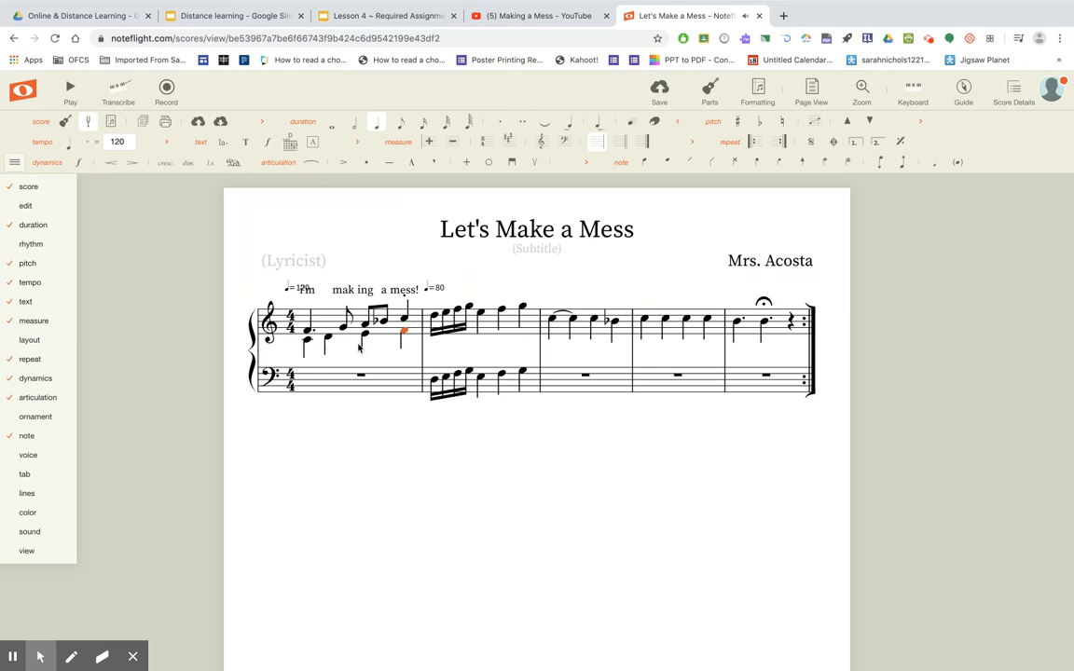
Step: Try to move the upper-voice lyrics of measure 1 from above the treble staff to below it
left_click(355, 298)
left_click_drag(354, 300, 333, 345)
left_click(344, 292)
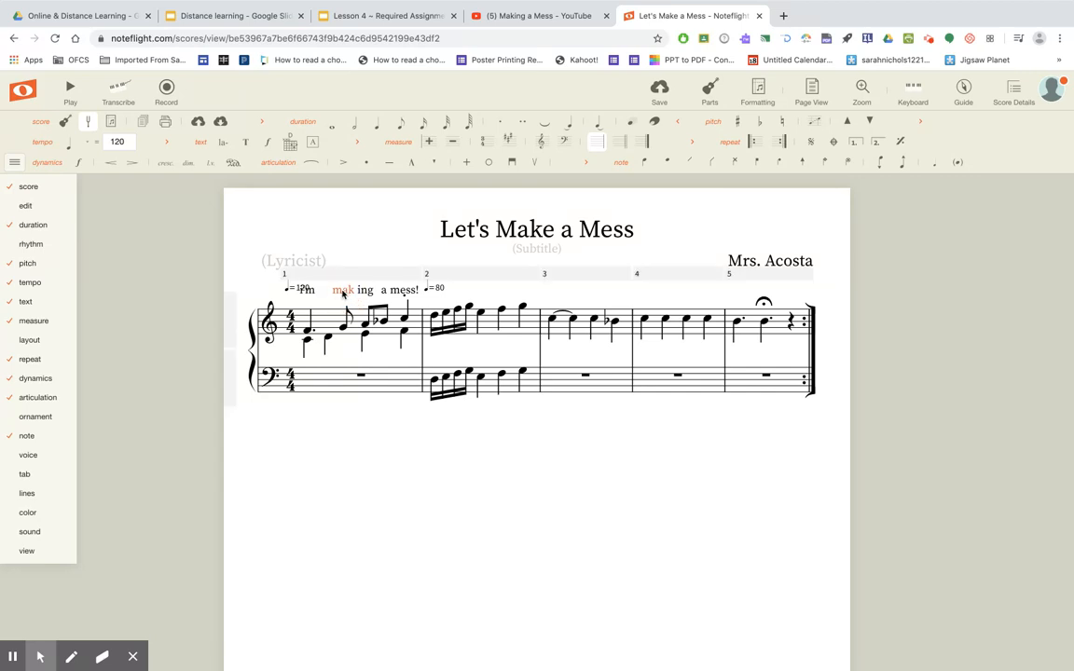
left_click(301, 293)
Step: Add the lyrics "I'm mak ing a" under the lower-voice notes of measure 1, one syllable per note
left_click(307, 333)
left_click(306, 341)
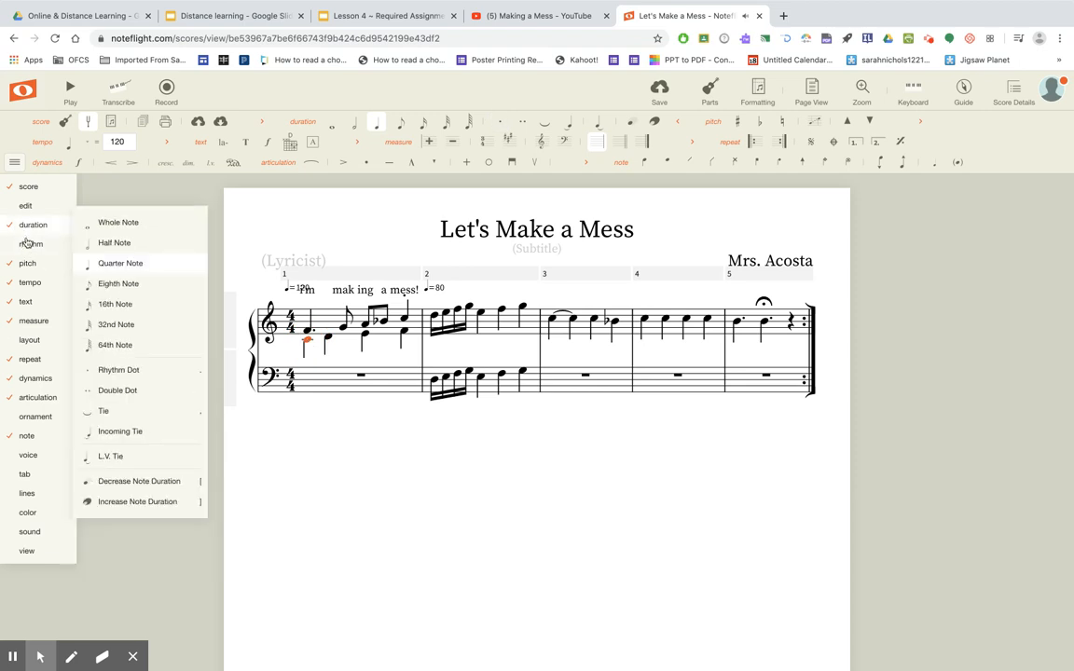
mouse_move(28, 301)
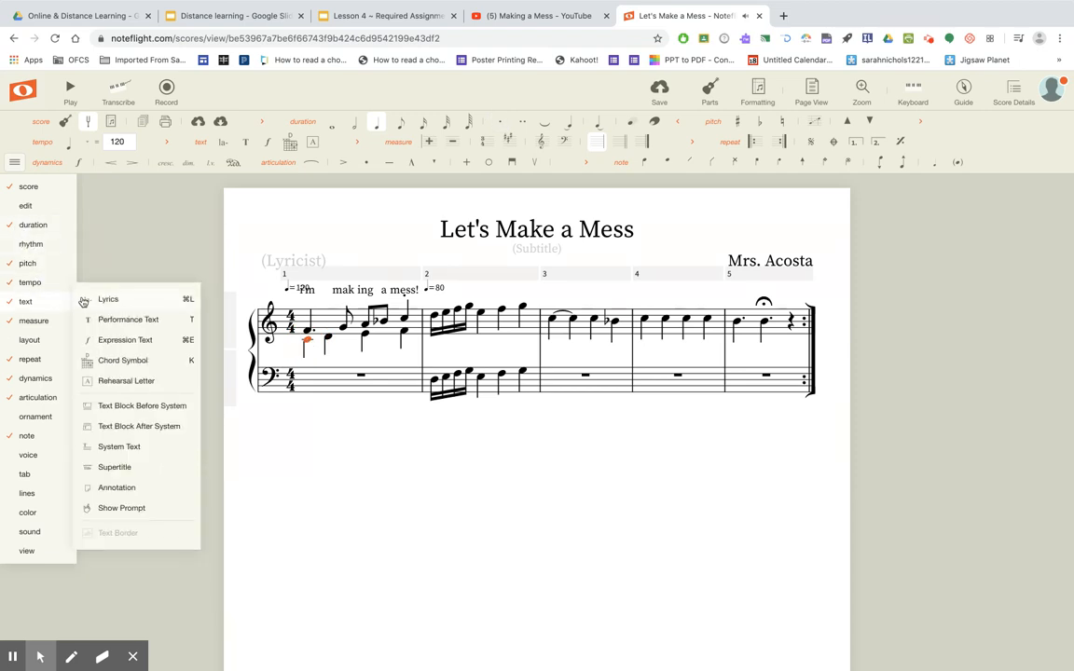
left_click(129, 299)
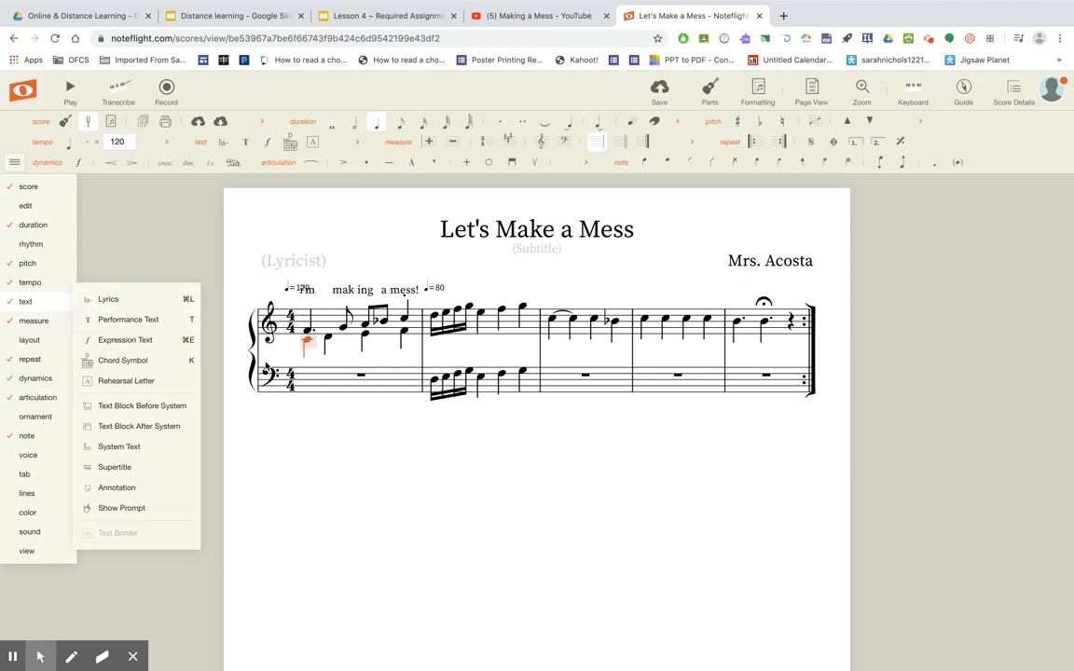
type("I'm mak ing")
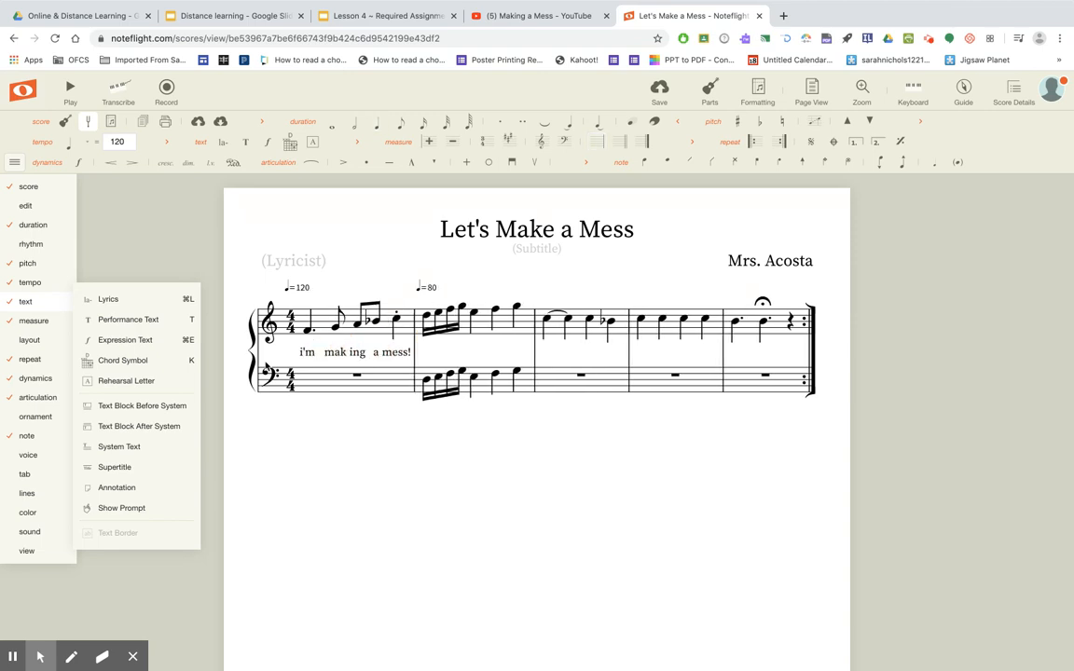
left_click(161, 236)
key("ctrl+z")
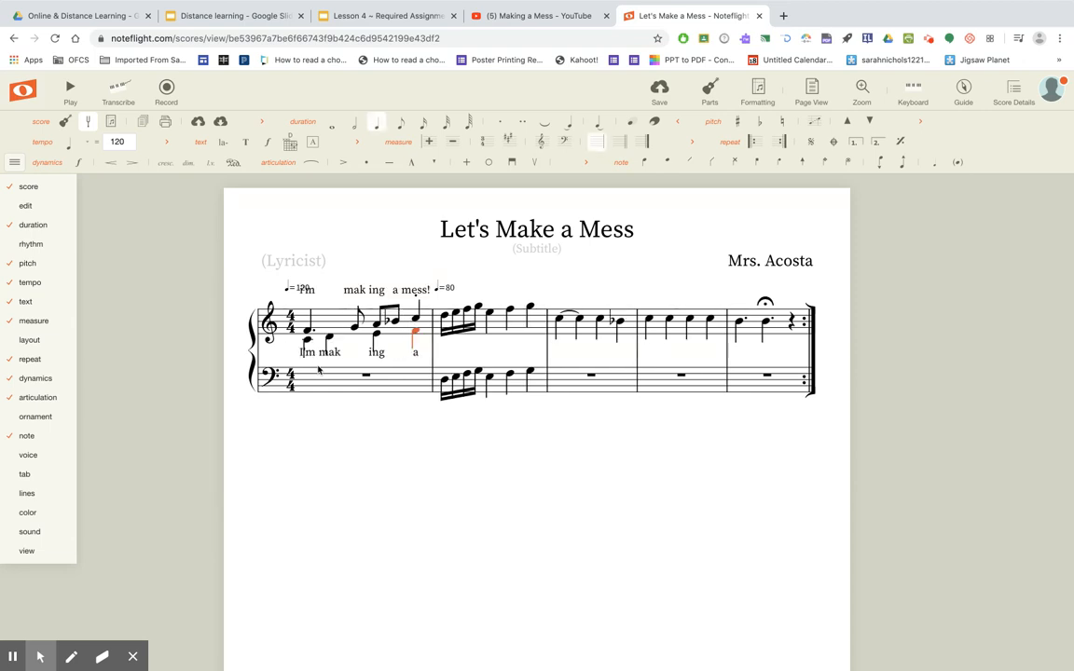
left_click(398, 448)
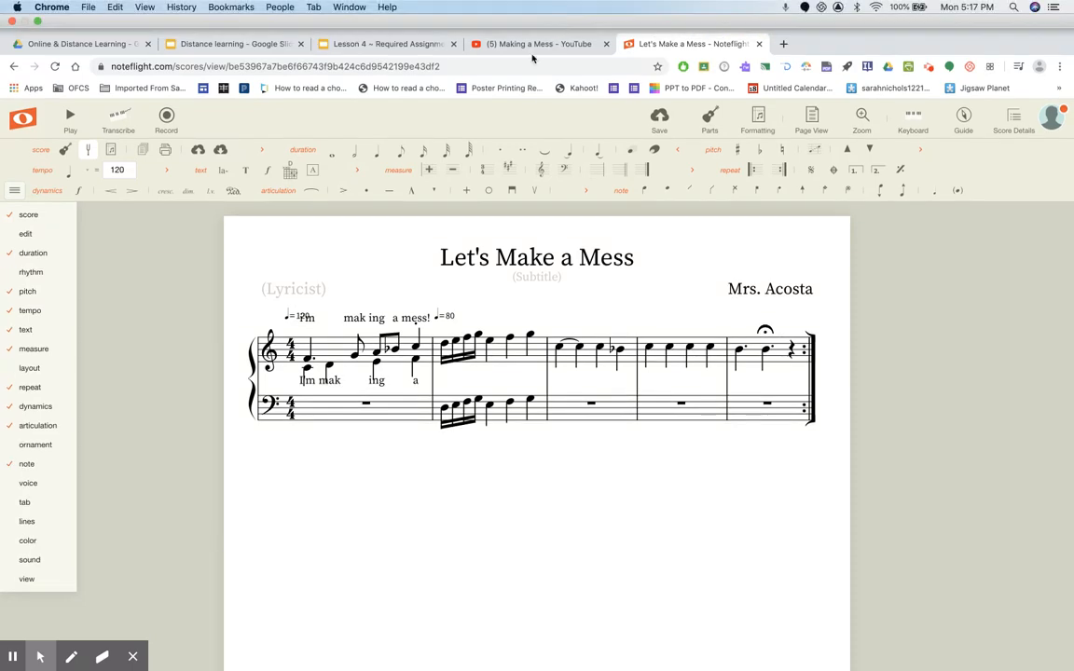
Step: Return to the Making a Mess video on YouTube, watch the rest, and pause at 5:33
left_click(558, 43)
left_click(37, 545)
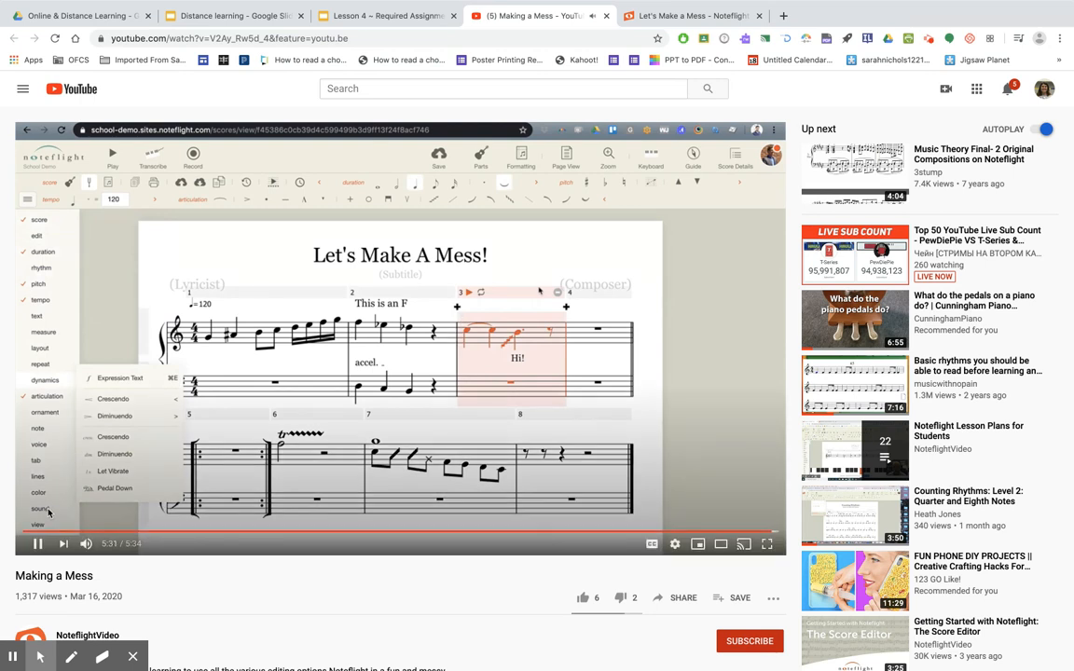
left_click(38, 543)
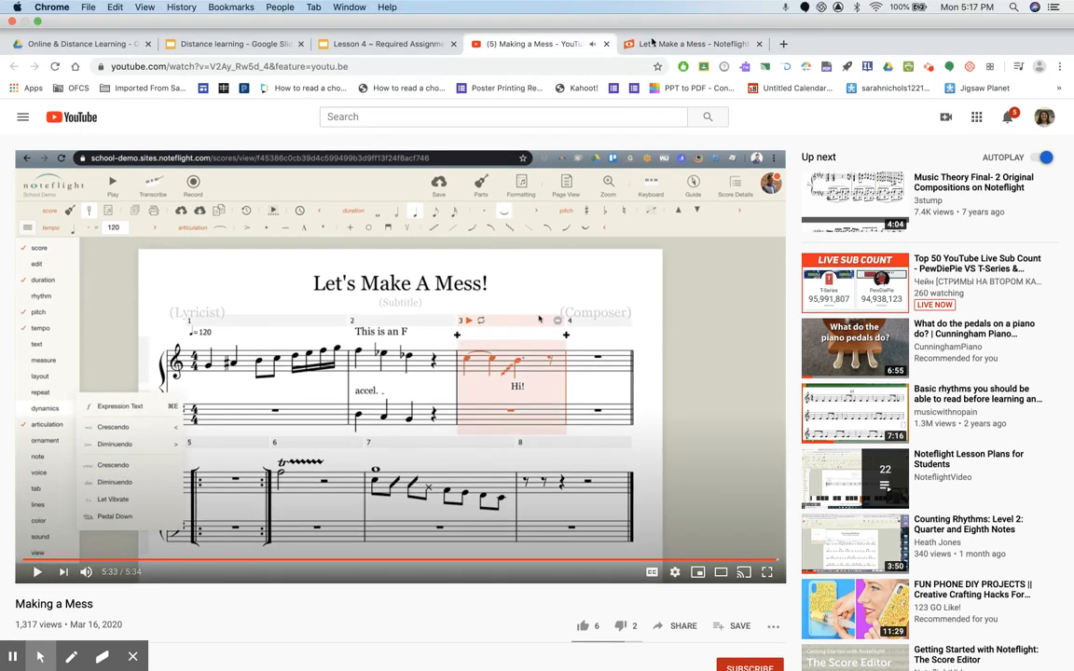
Step: Switch back to the Noteflight score and add staccato to all four quarter notes of measure 4
left_click(652, 42)
left_click(649, 320)
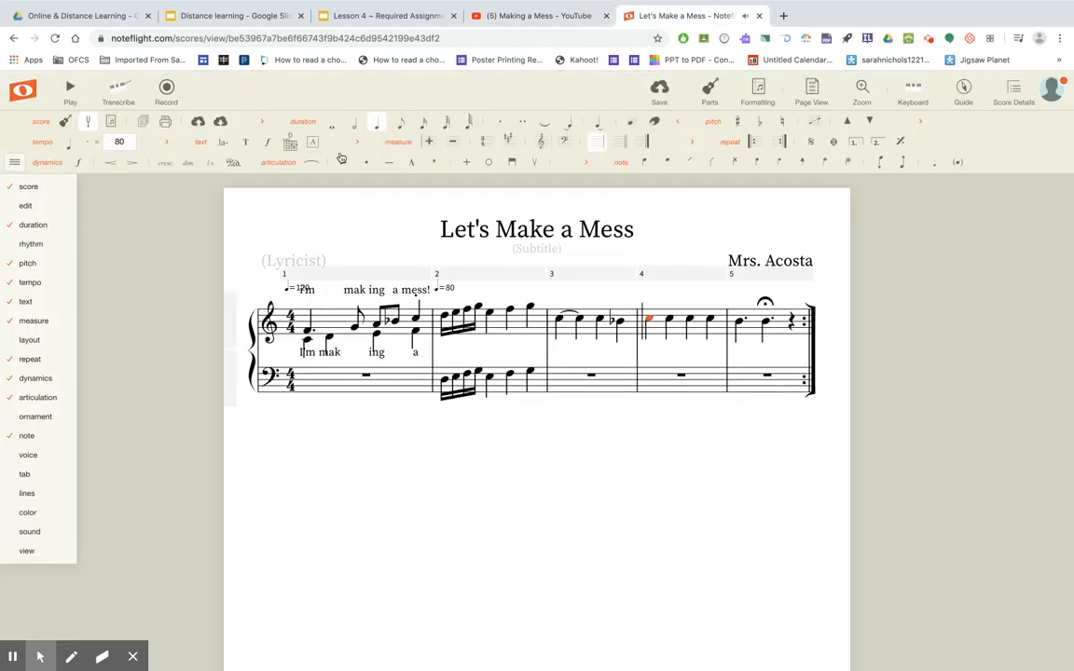
left_click(367, 165)
key("Right")
left_click(366, 165)
key("Right")
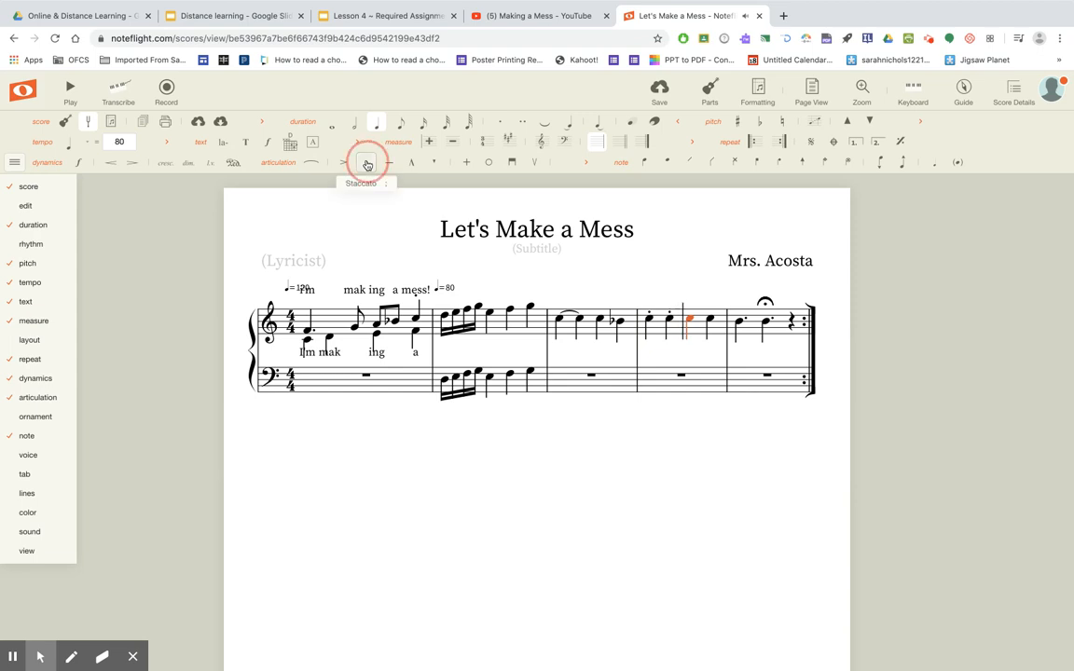
left_click(367, 165)
key("Right")
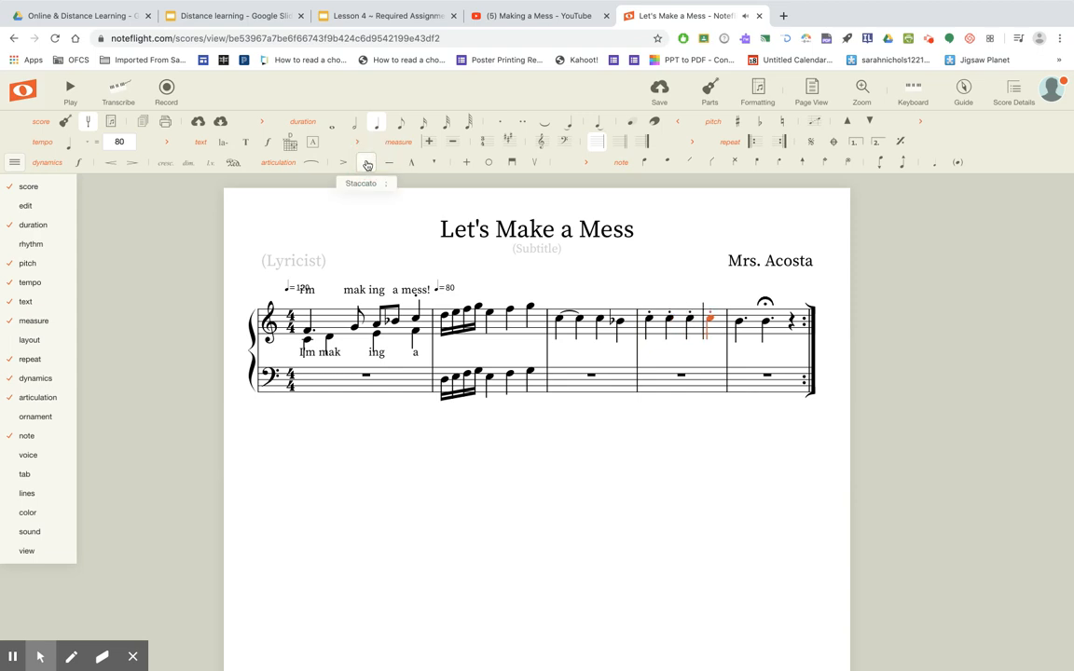
Step: Play back the staccato notes of measure 4 and stop the playback
left_click(66, 87)
left_click(68, 88)
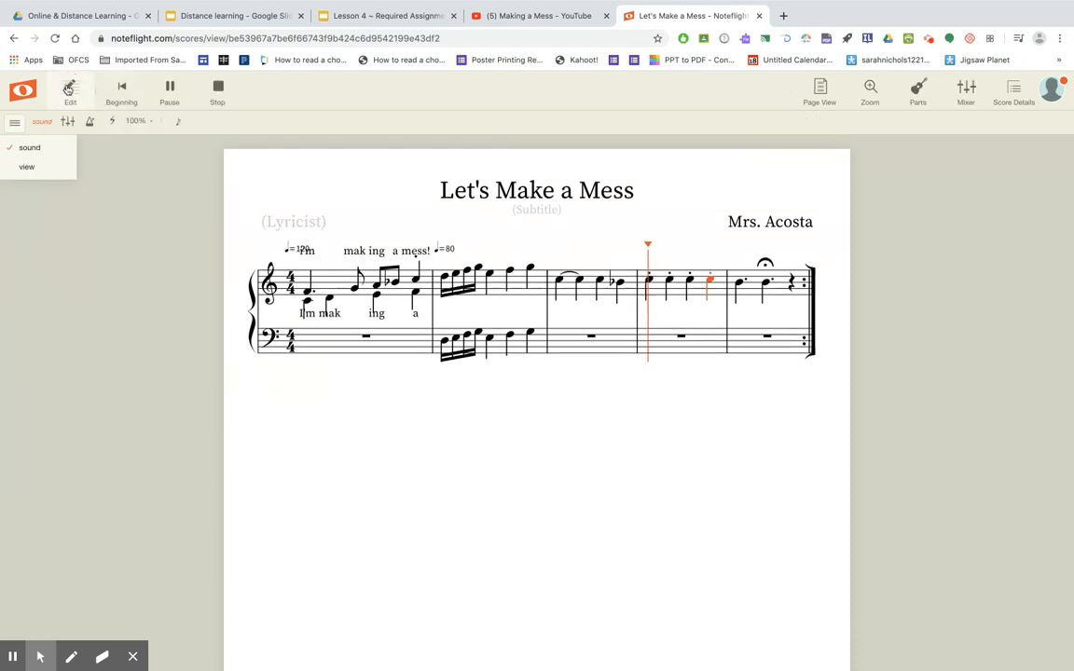
left_click(218, 87)
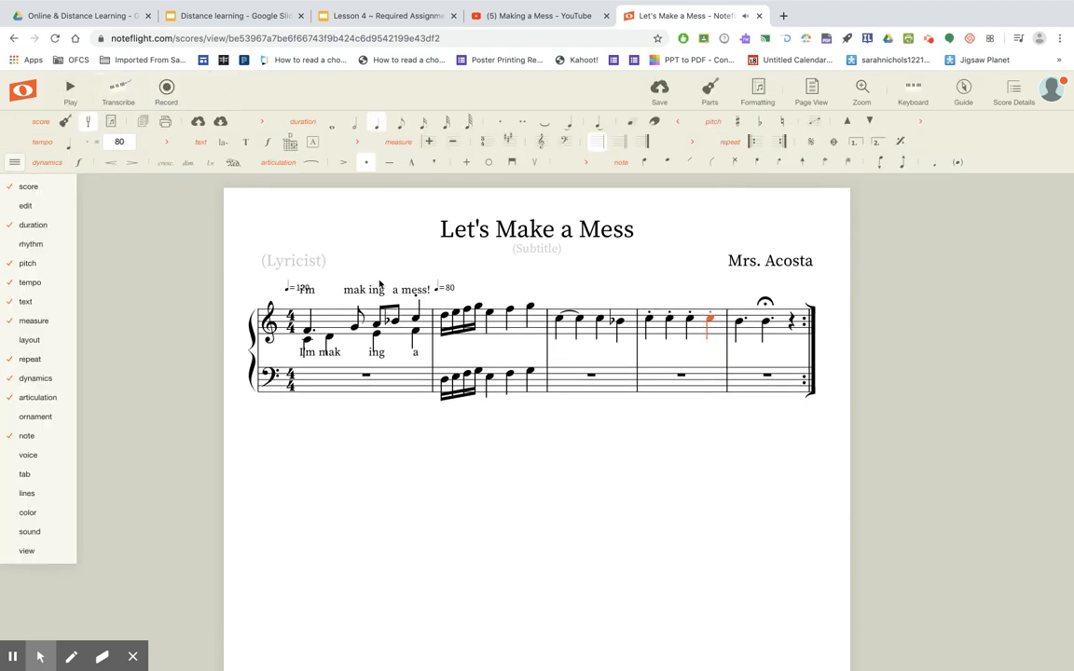
Step: Play back the score from measure 1, pause it, and place the playhead at the start of measure 2
left_click(331, 317)
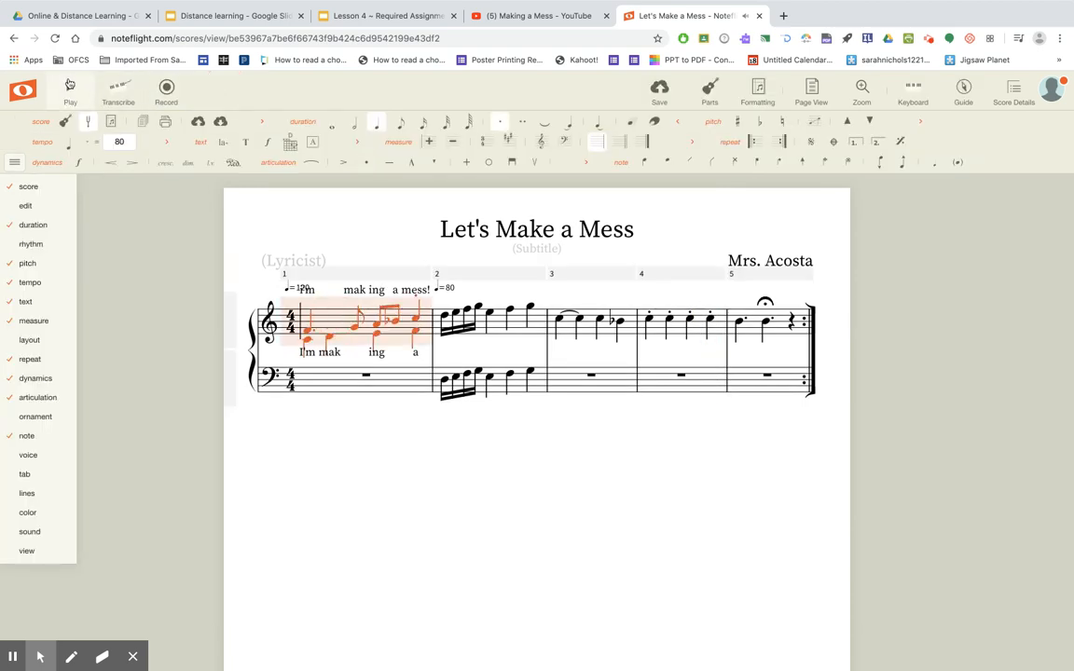
left_click(70, 87)
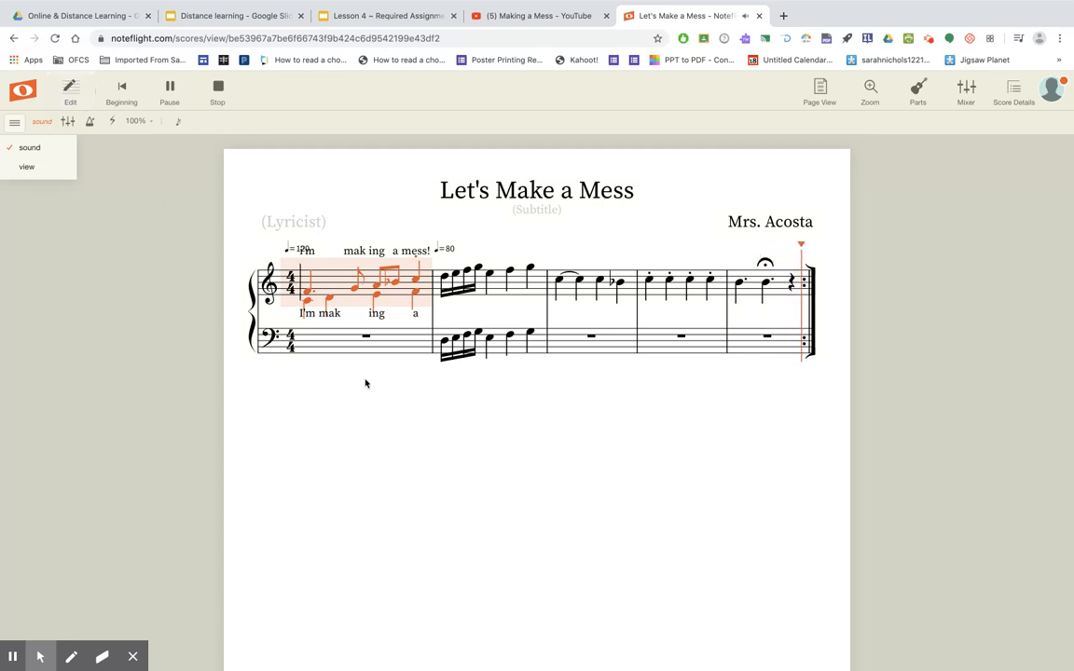
left_click(169, 87)
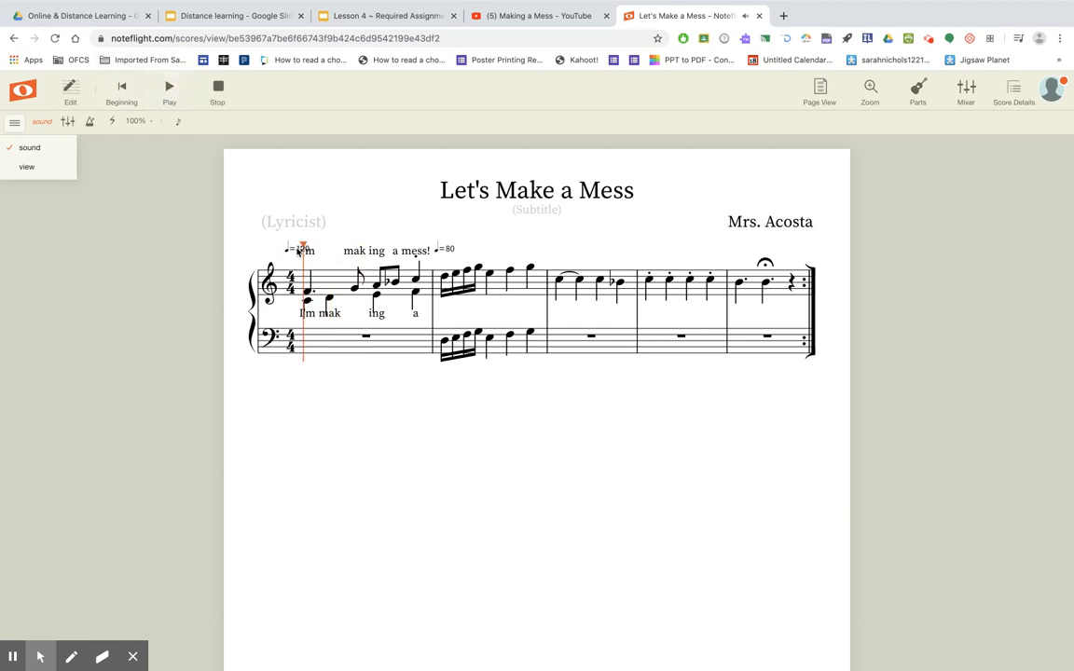
left_click(449, 254)
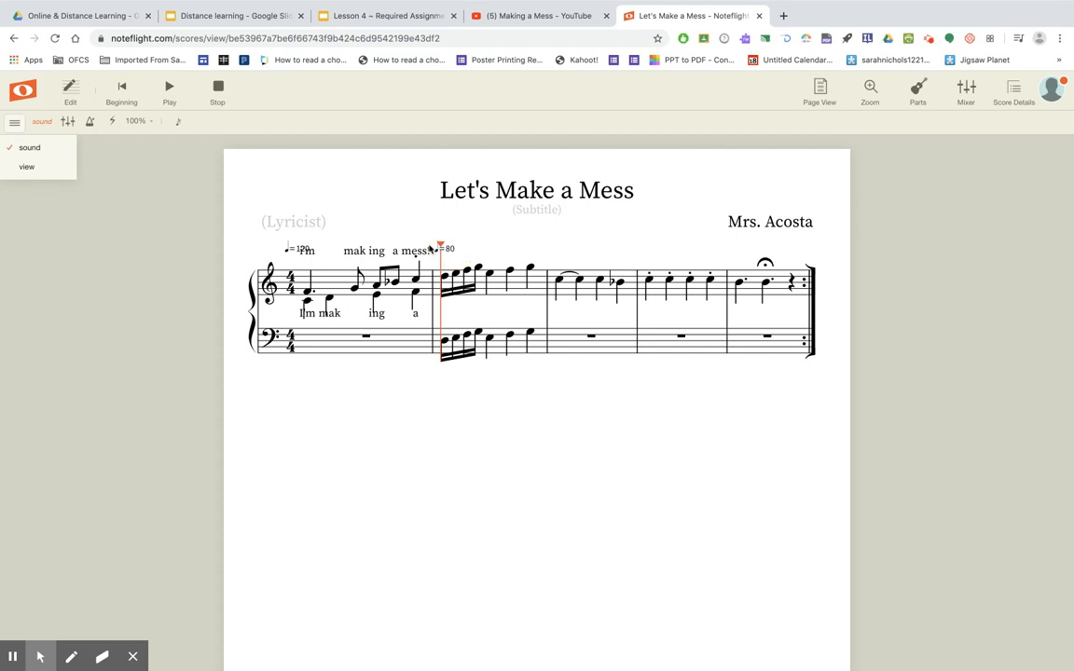
Step: Return the score to editing and delete the quarter note = 80 tempo marking above measure 2
left_click(69, 86)
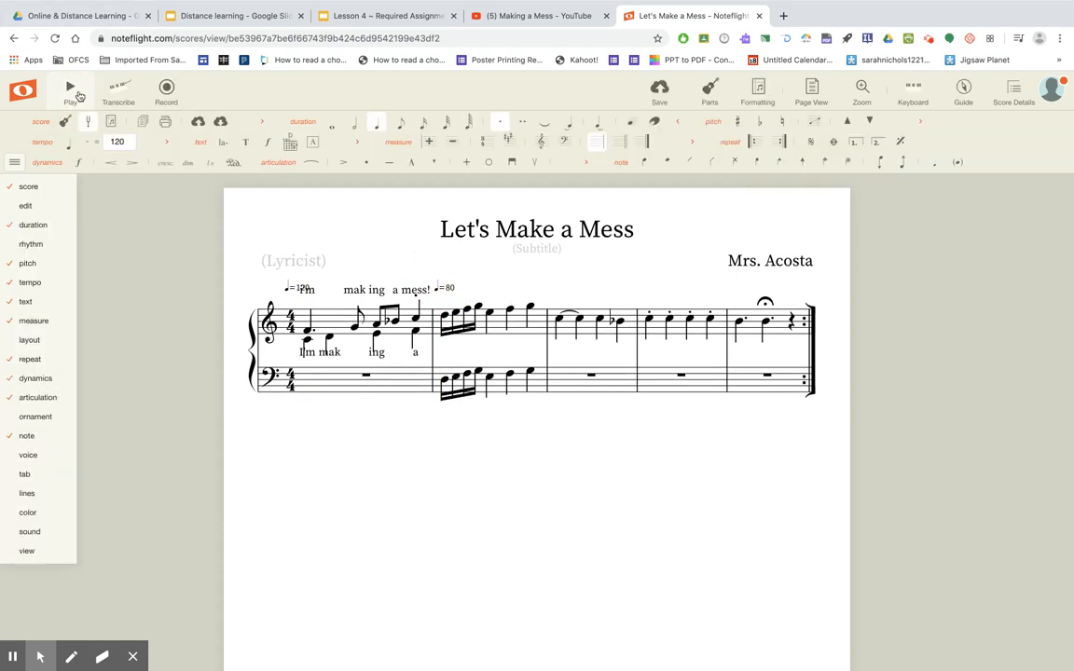
key("Escape")
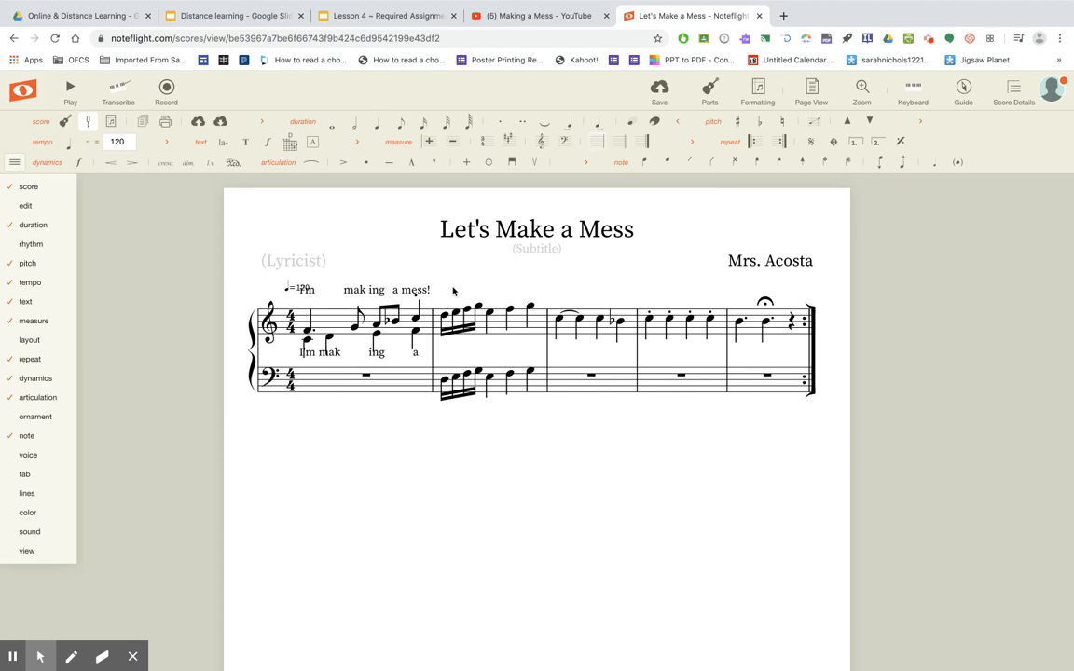
left_click(289, 290)
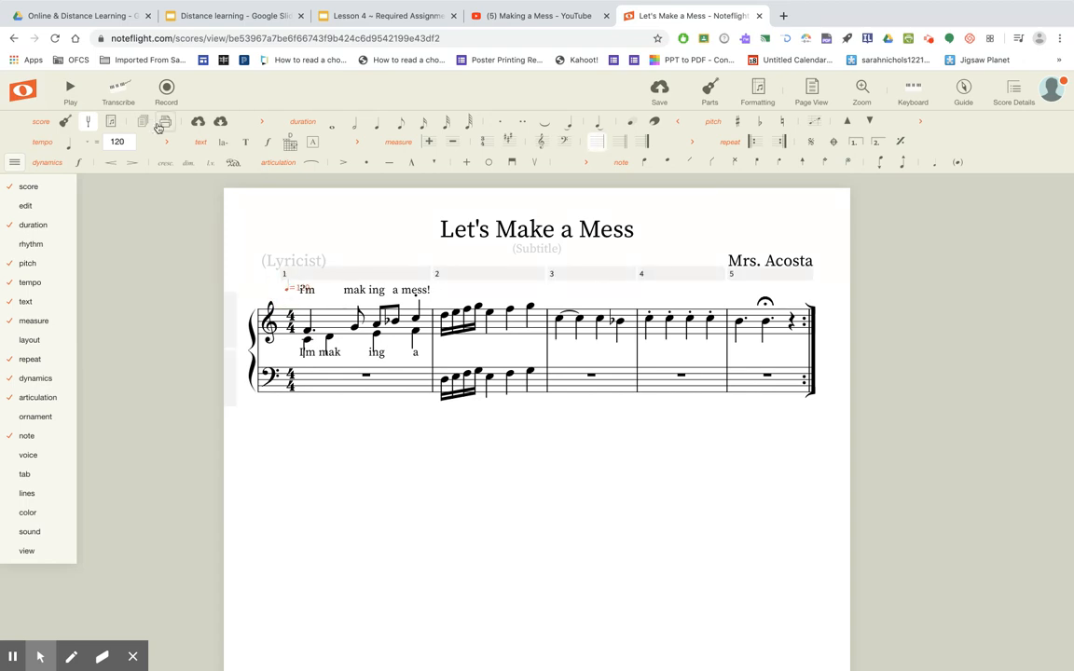
Step: Play back the score to check the tempo change, pause the playback, return to editing and save the score
left_click(78, 95)
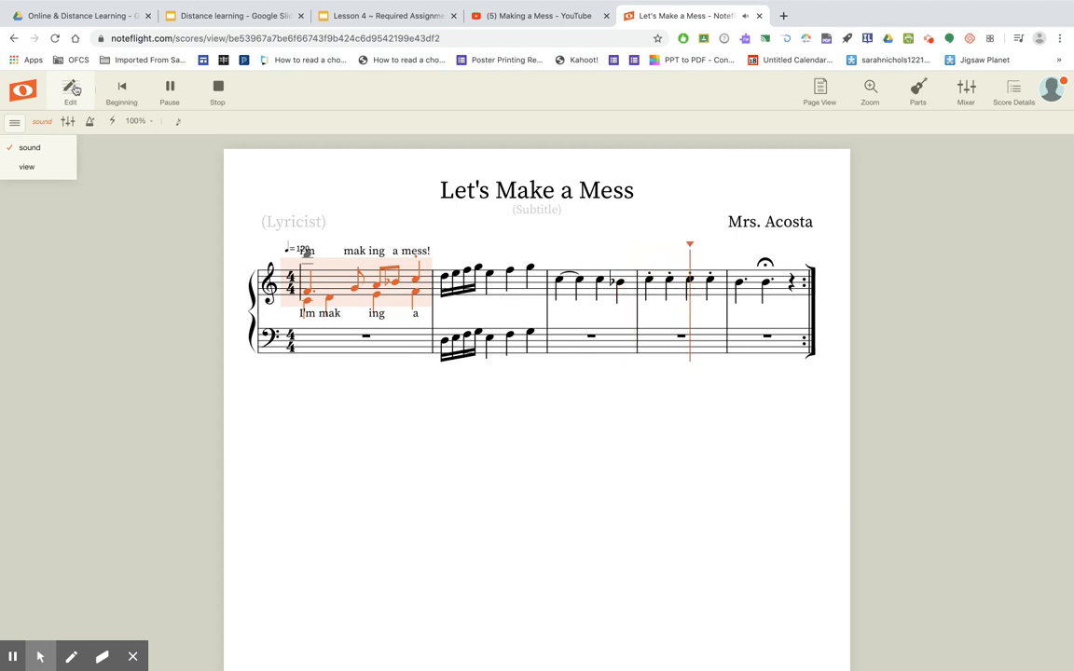
left_click(171, 89)
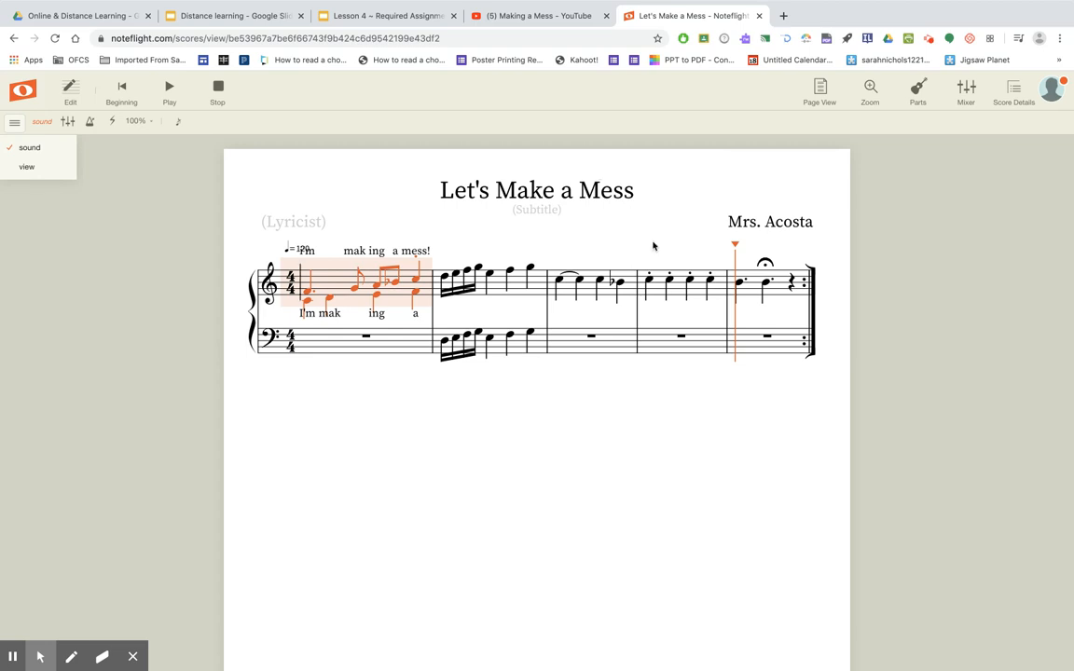
left_click(77, 91)
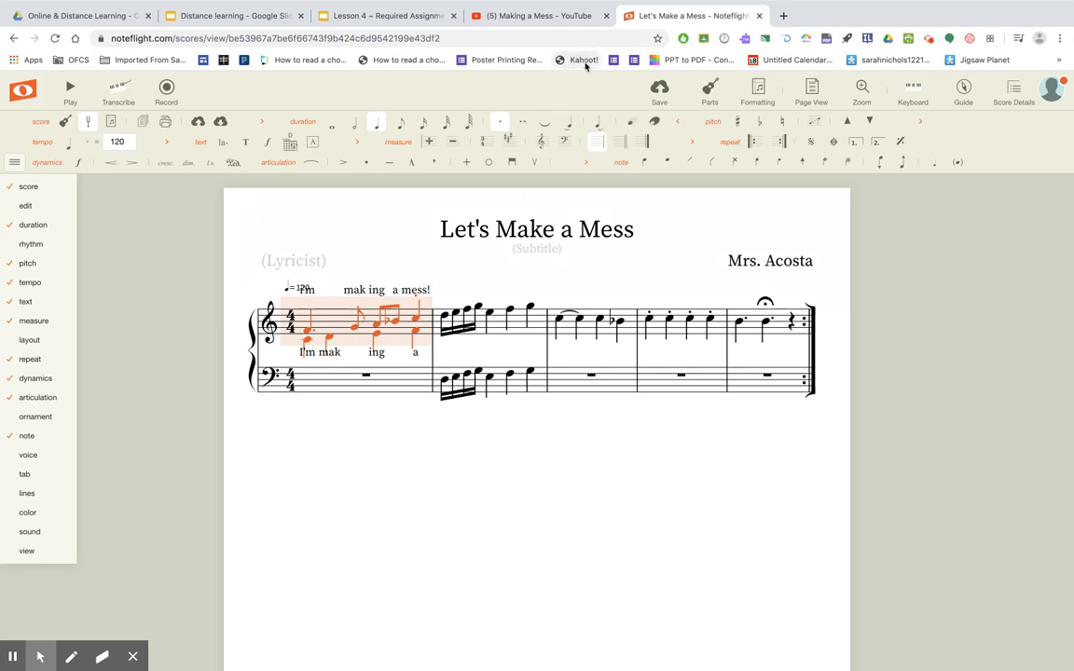
left_click(659, 90)
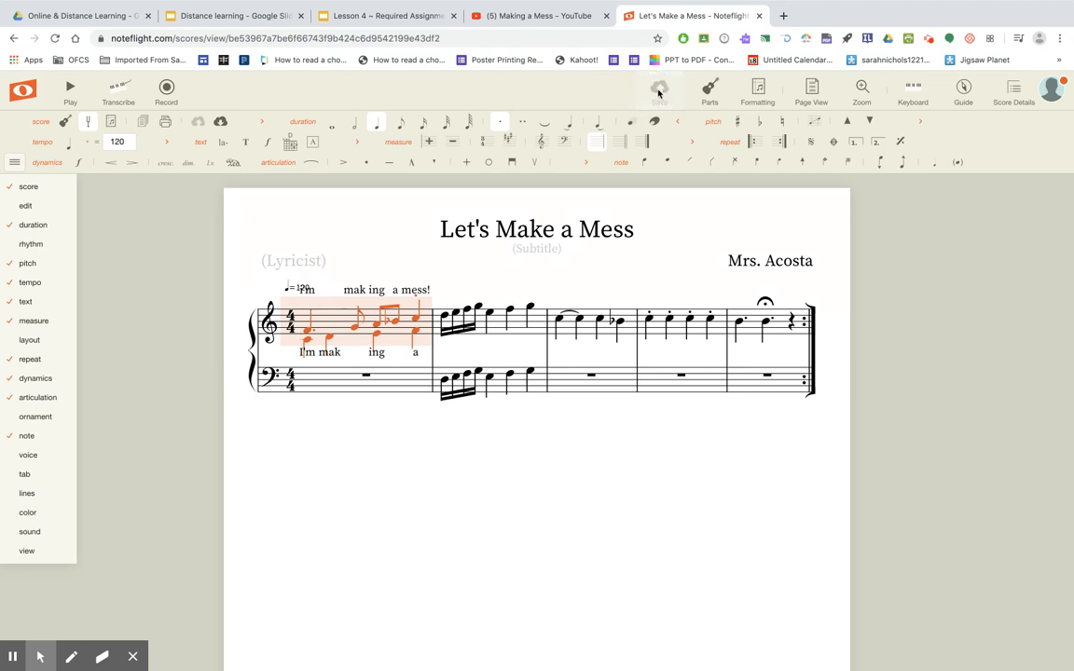